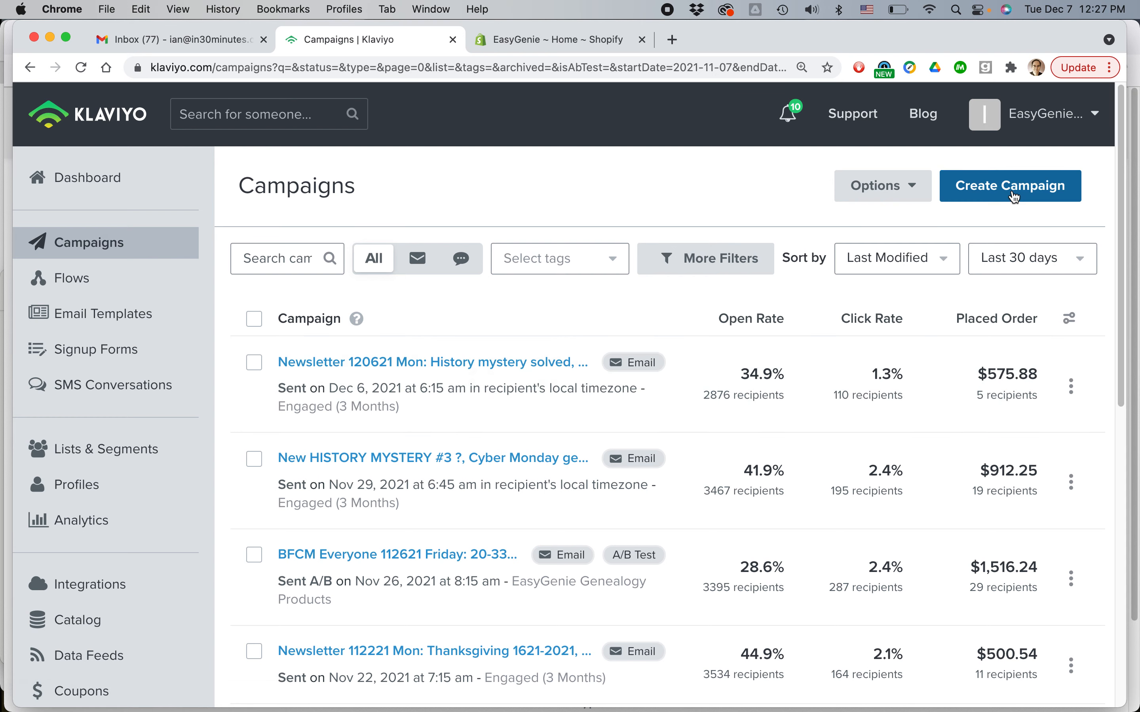
Step: Create a new email campaign and name it "VIP test Summer 2022"
{"action": "left_click", "coordinate": [1014, 198]}
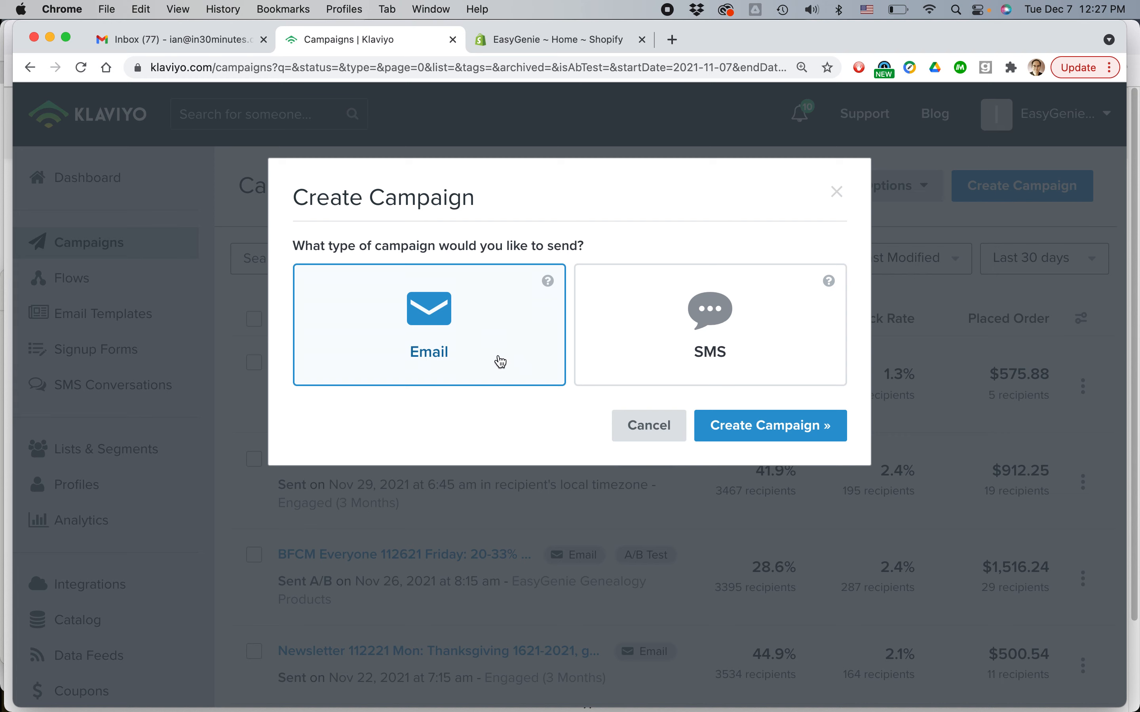
{"action": "left_click", "coordinate": [772, 434]}
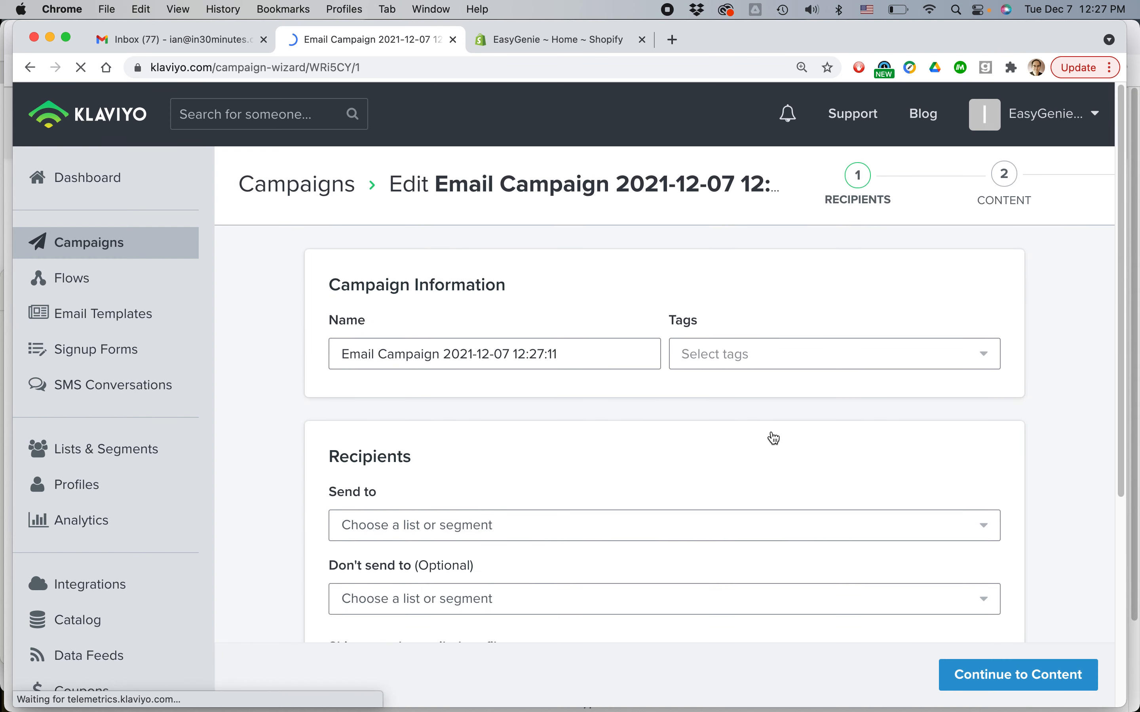
{"action": "triple_click", "coordinate": [403, 354]}
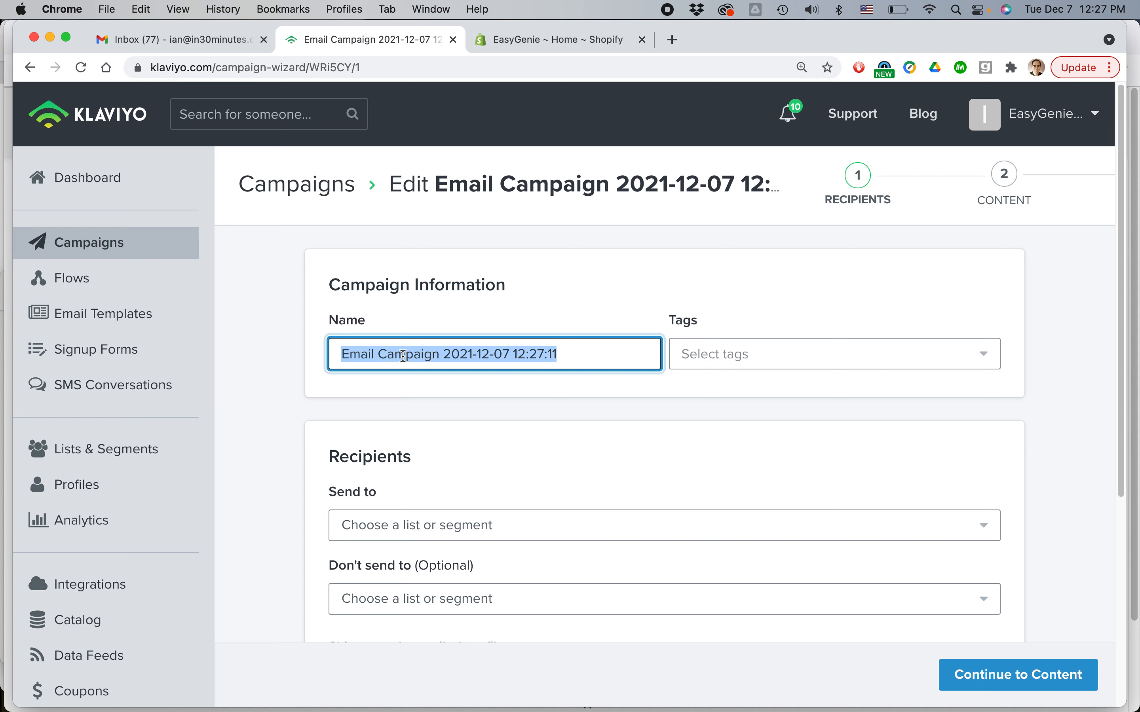
{"action": "type", "text": "N"}
{"action": "key", "text": "BackSpace"}
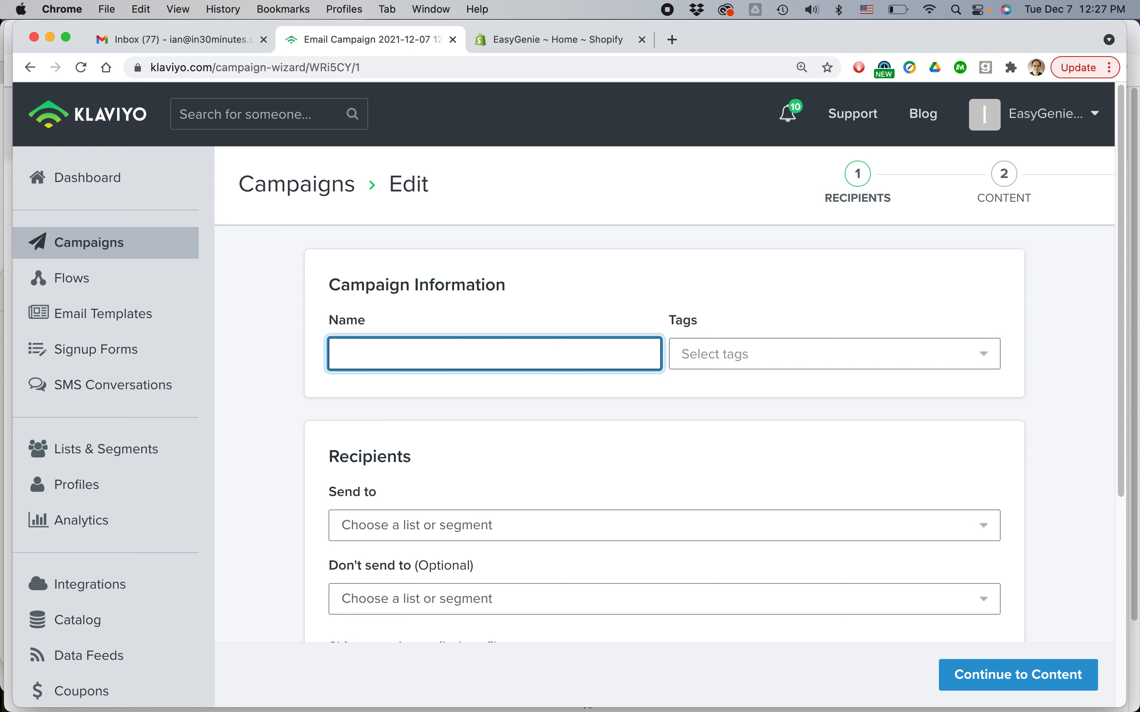
{"action": "type", "text": "VIP test"}
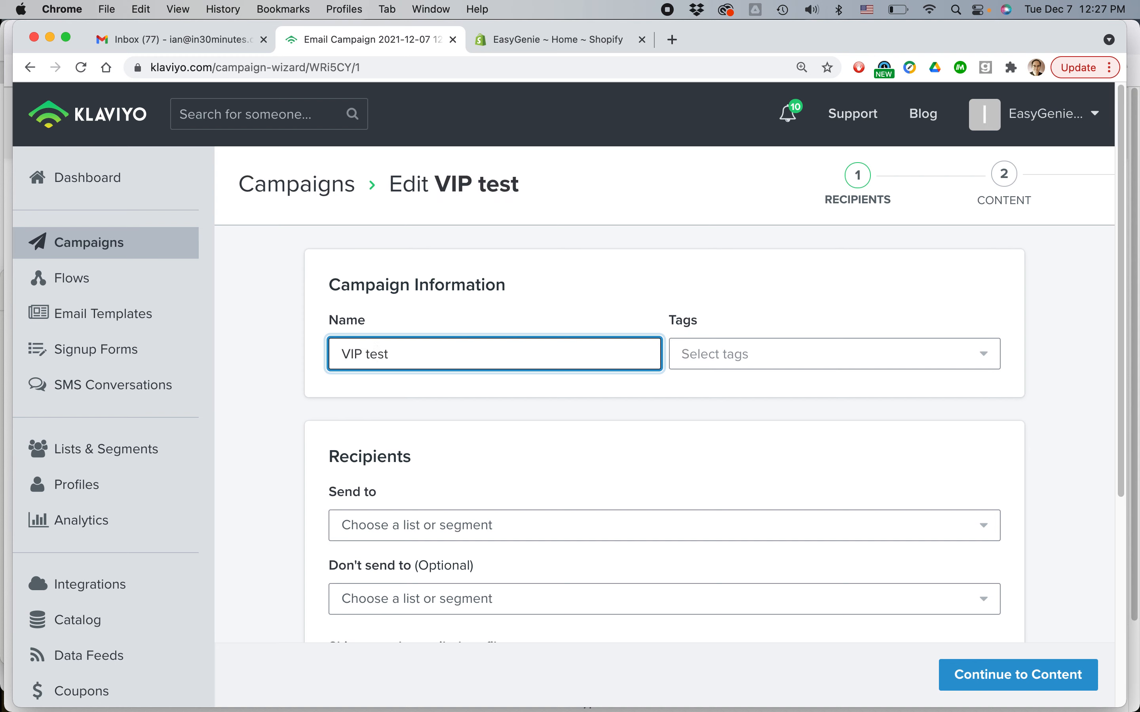
{"action": "type", "text": " Summer 2022"}
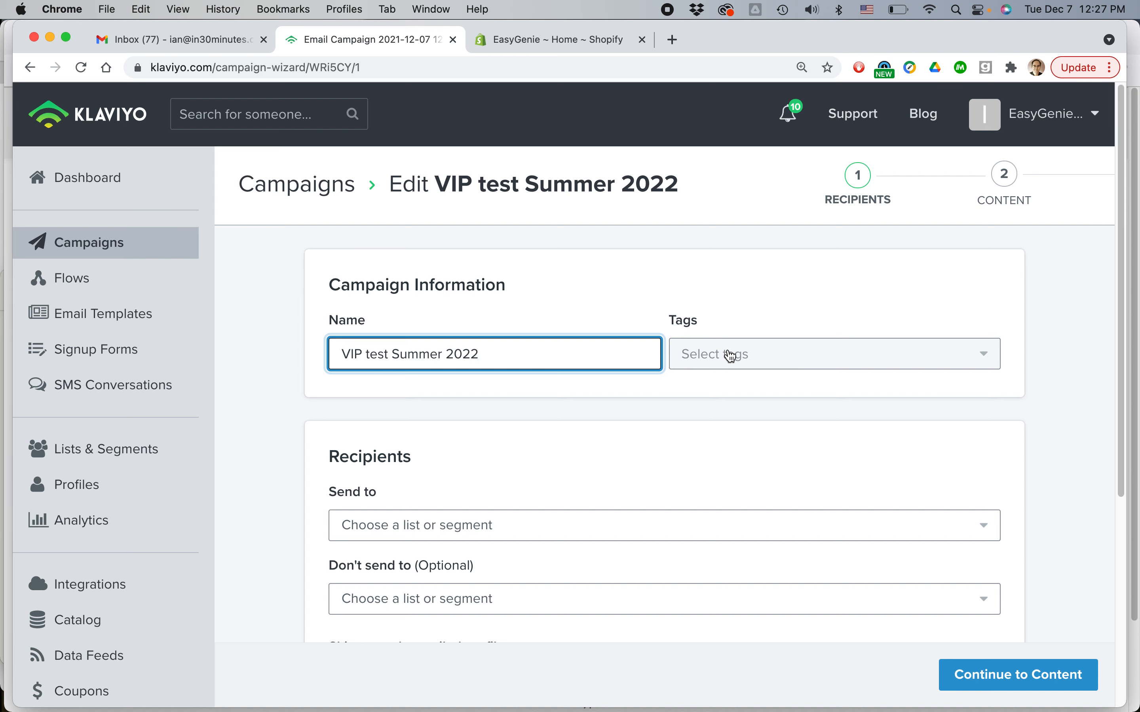
Step: Set the campaign's recipients to the "End of Summer 2021 Contest engaged flow" segment
{"action": "scroll", "coordinate": [730, 356], "scroll_direction": "down", "scroll_amount": 3}
{"action": "scroll", "coordinate": [521, 443], "scroll_direction": "down", "scroll_amount": 2}
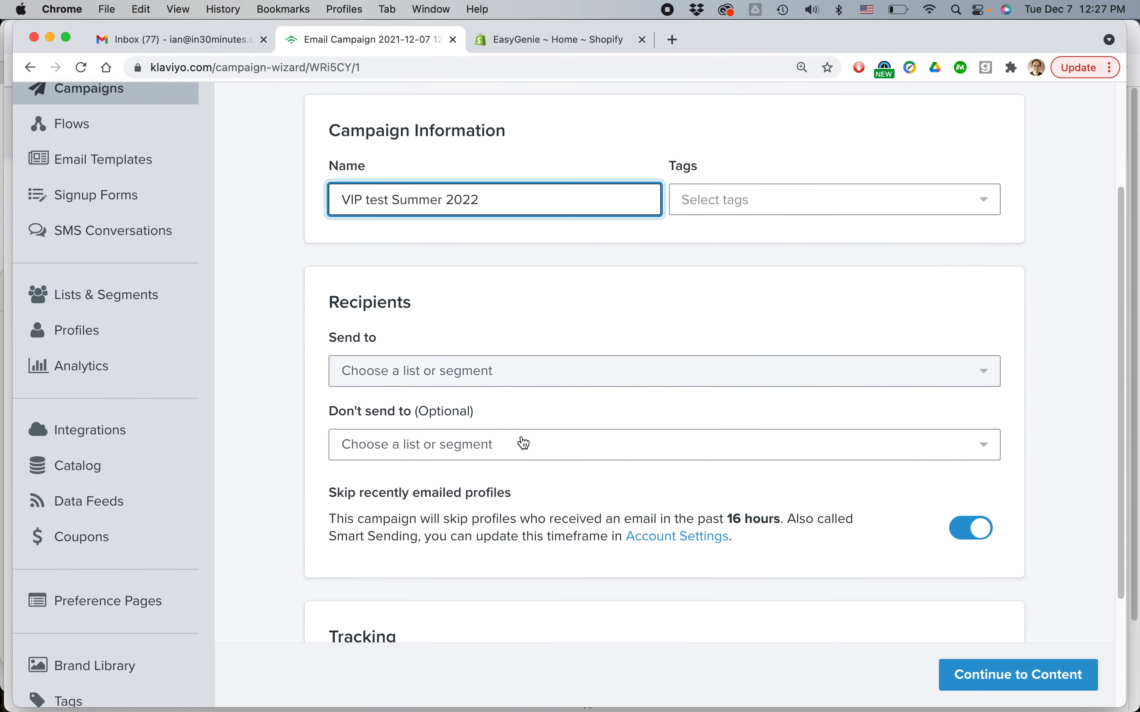
{"action": "scroll", "coordinate": [523, 442], "scroll_direction": "down", "scroll_amount": 1}
{"action": "left_click", "coordinate": [485, 369]}
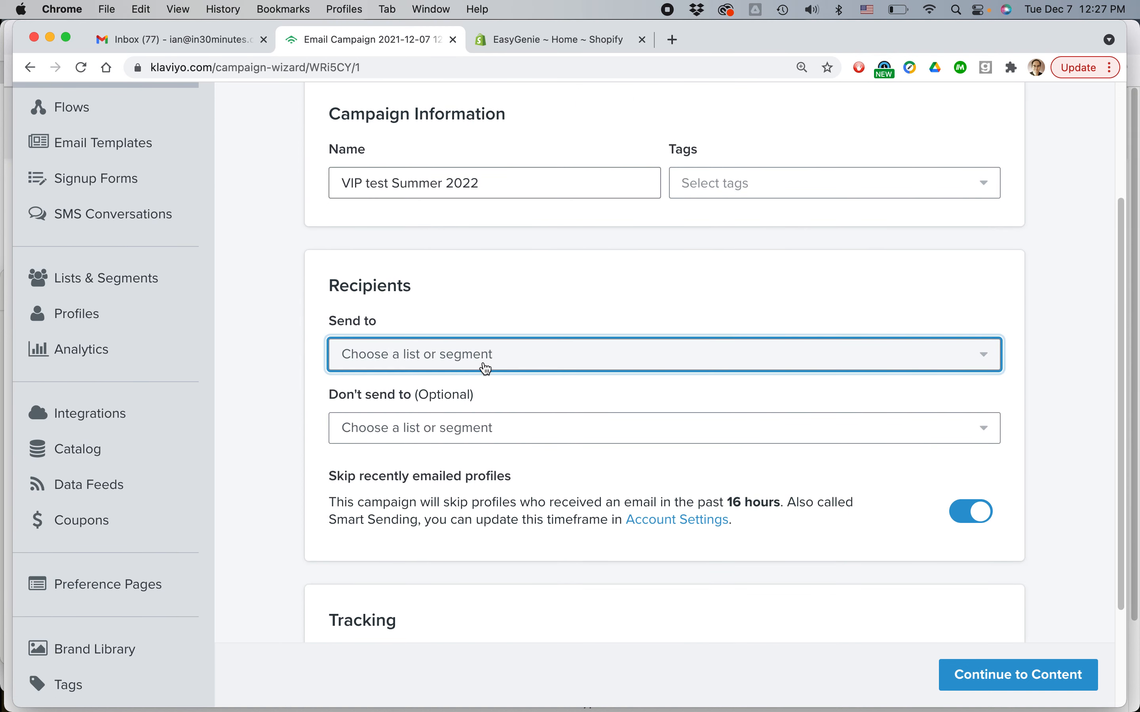
{"action": "scroll", "coordinate": [553, 451], "scroll_direction": "down", "scroll_amount": 1}
{"action": "scroll", "coordinate": [555, 453], "scroll_direction": "down", "scroll_amount": 2}
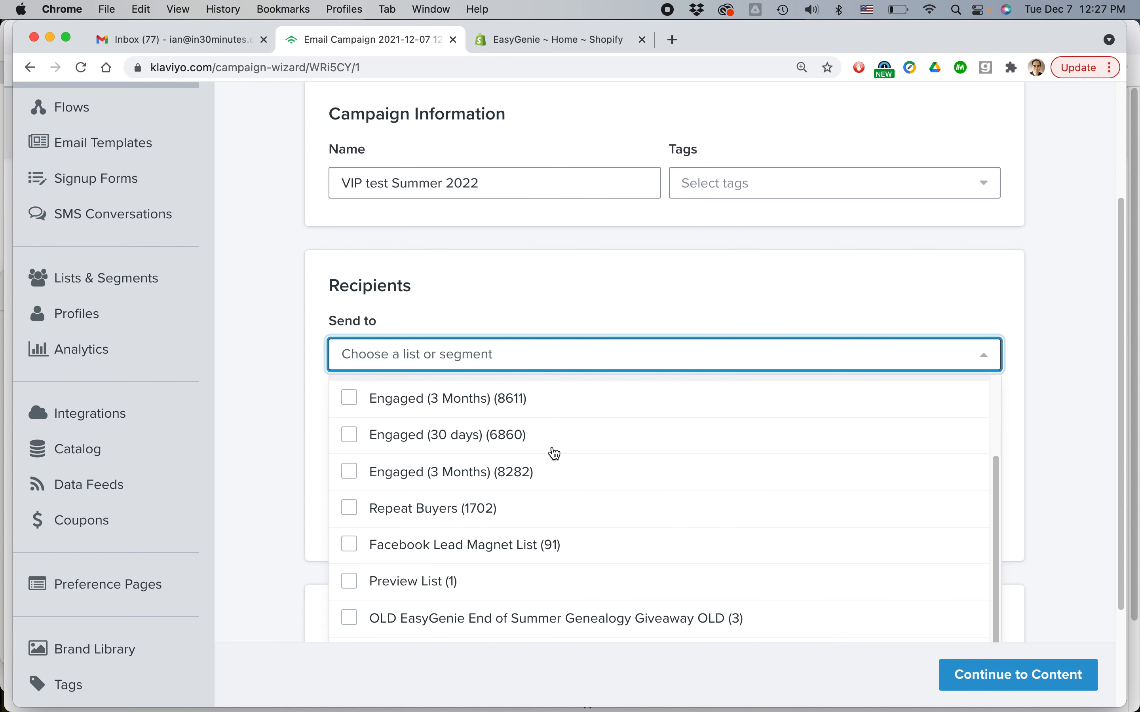
{"action": "scroll", "coordinate": [555, 453], "scroll_direction": "up", "scroll_amount": 1}
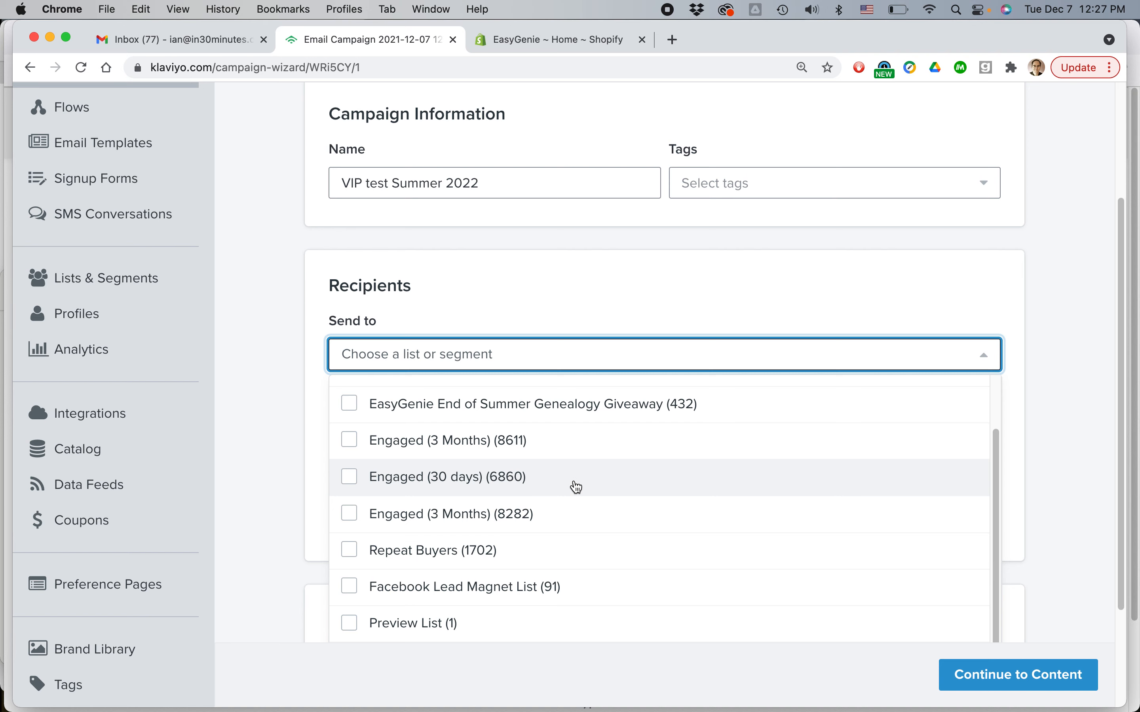
{"action": "scroll", "coordinate": [577, 486], "scroll_direction": "down", "scroll_amount": 3}
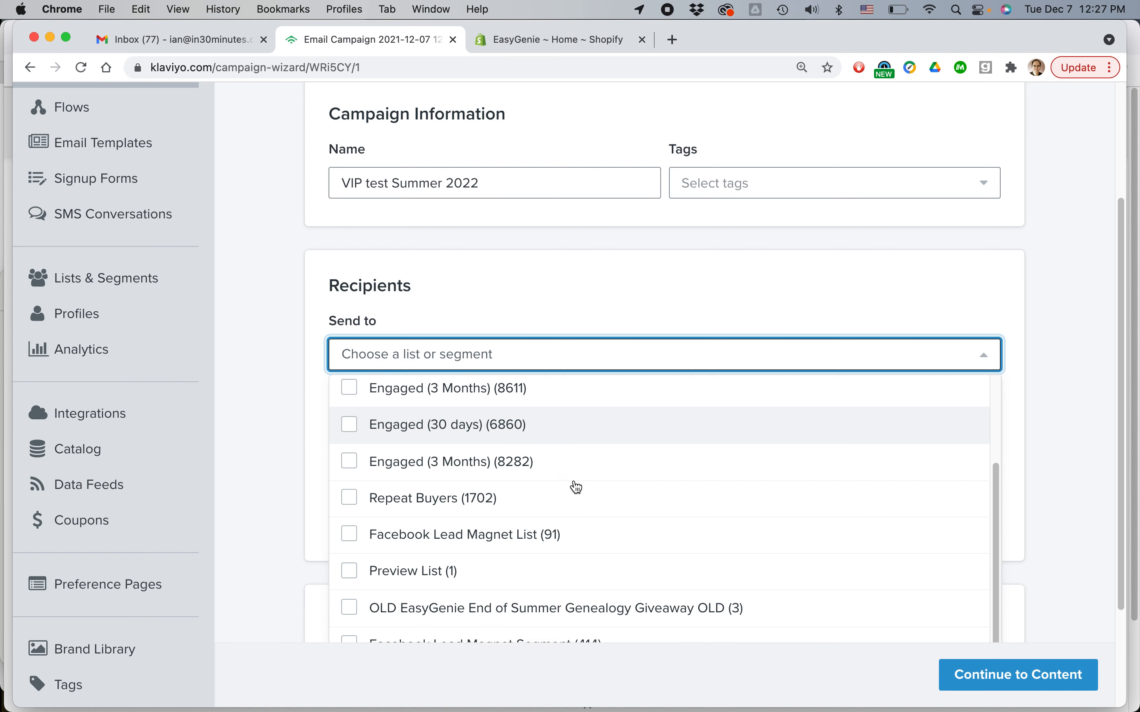
{"action": "scroll", "coordinate": [607, 482], "scroll_direction": "down", "scroll_amount": 1}
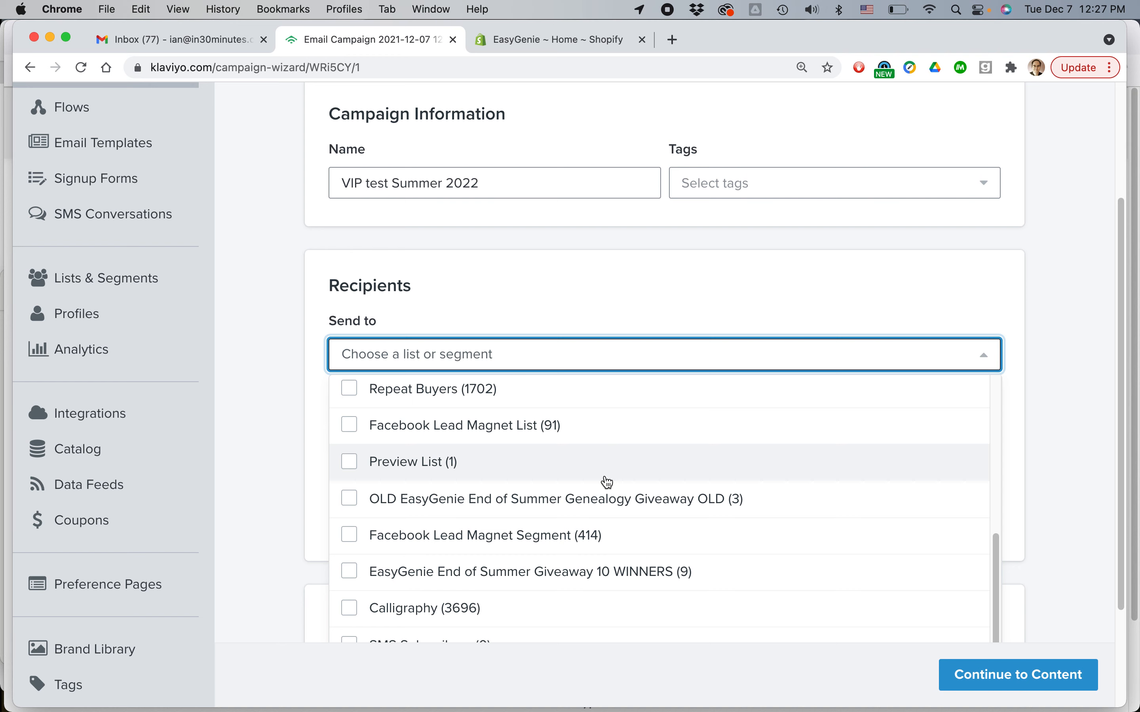
{"action": "scroll", "coordinate": [608, 482], "scroll_direction": "down", "scroll_amount": 5}
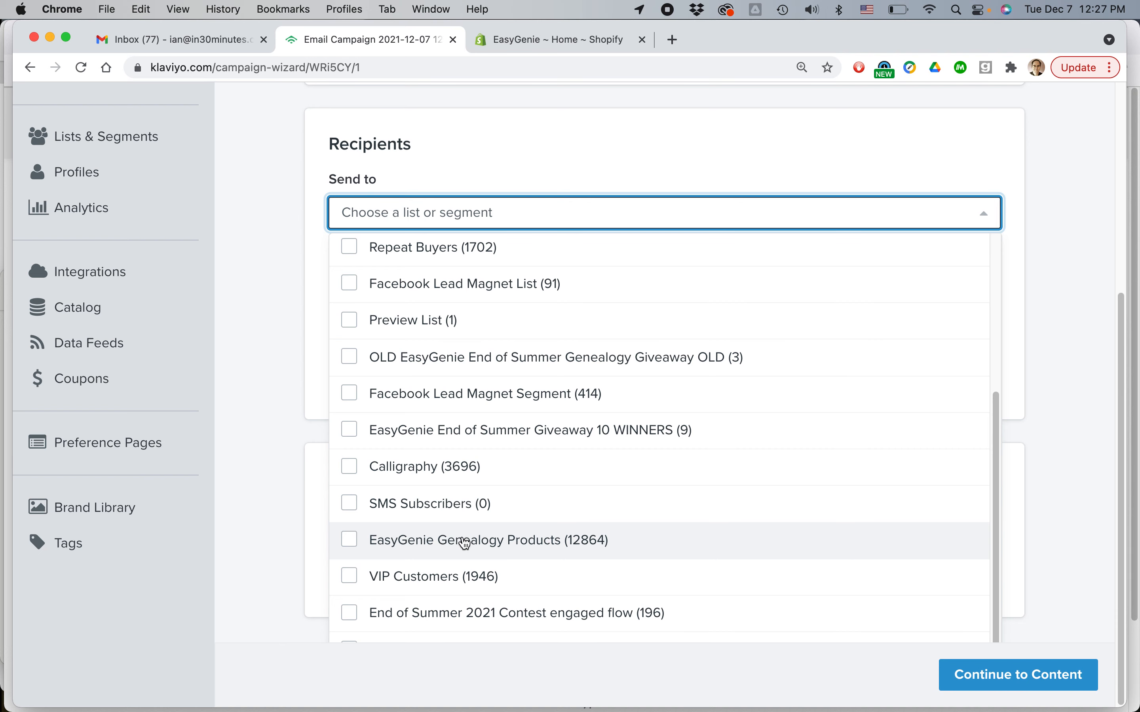
{"action": "left_click", "coordinate": [500, 612]}
{"action": "left_click", "coordinate": [796, 140]}
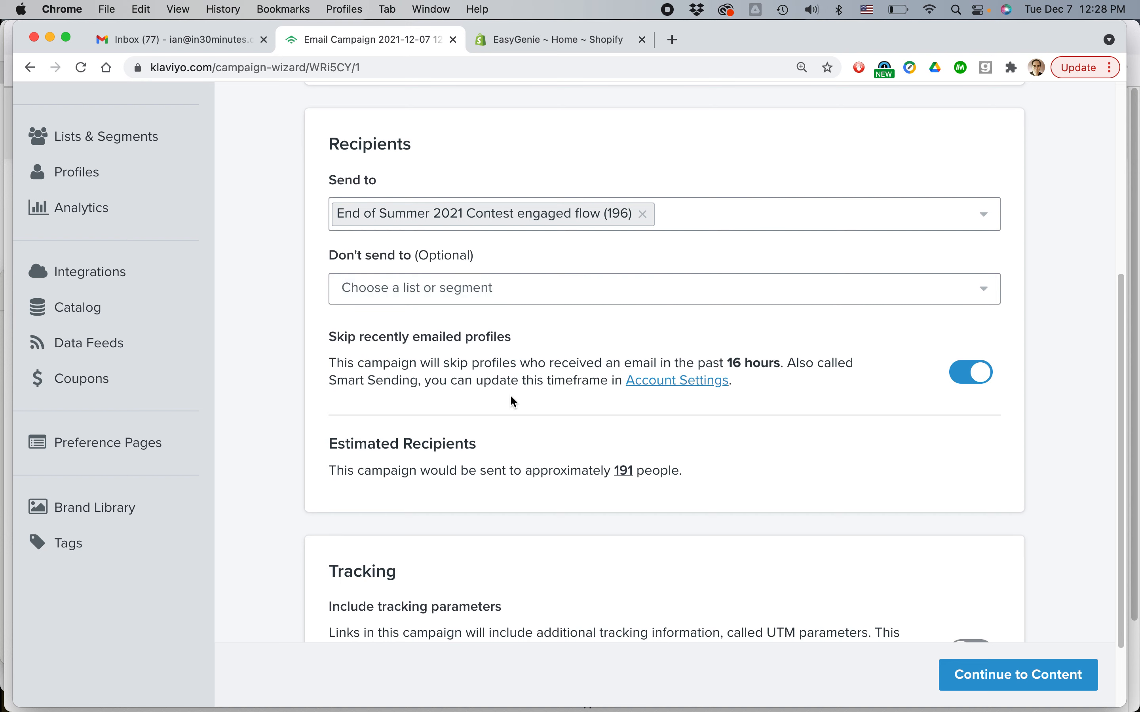
Step: Review the option to skip recently emailed profiles and continue to the campaign's content stage
{"action": "triple_click", "coordinate": [445, 337]}
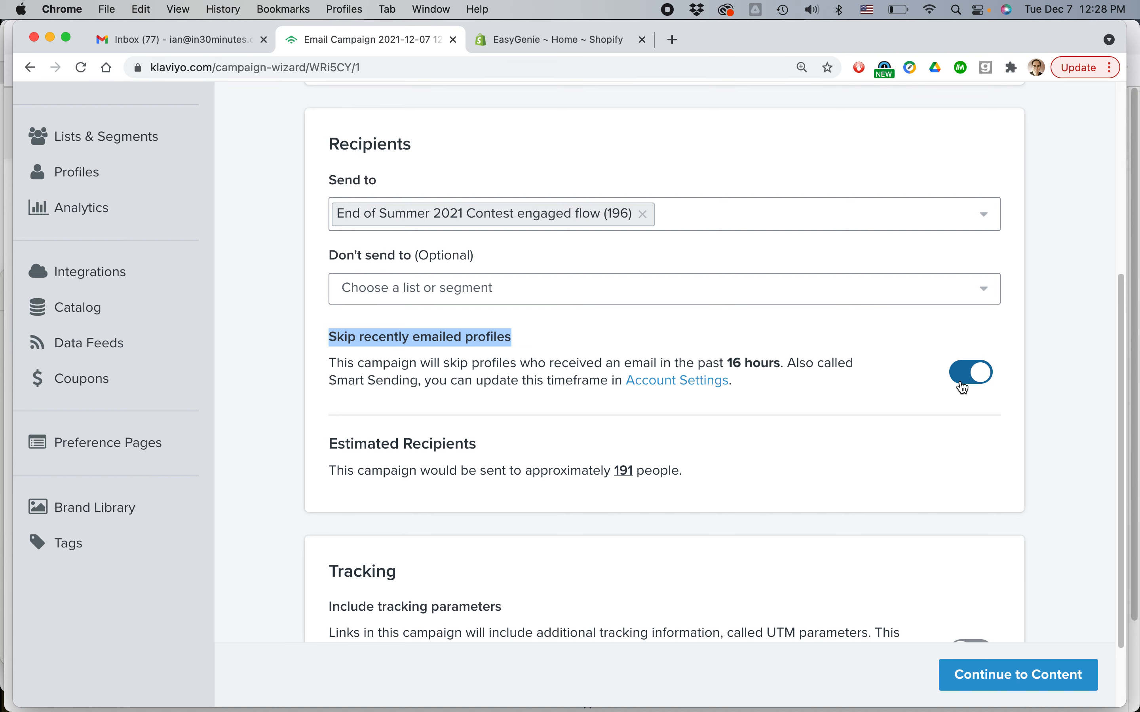
{"action": "scroll", "coordinate": [962, 387], "scroll_direction": "down", "scroll_amount": 3}
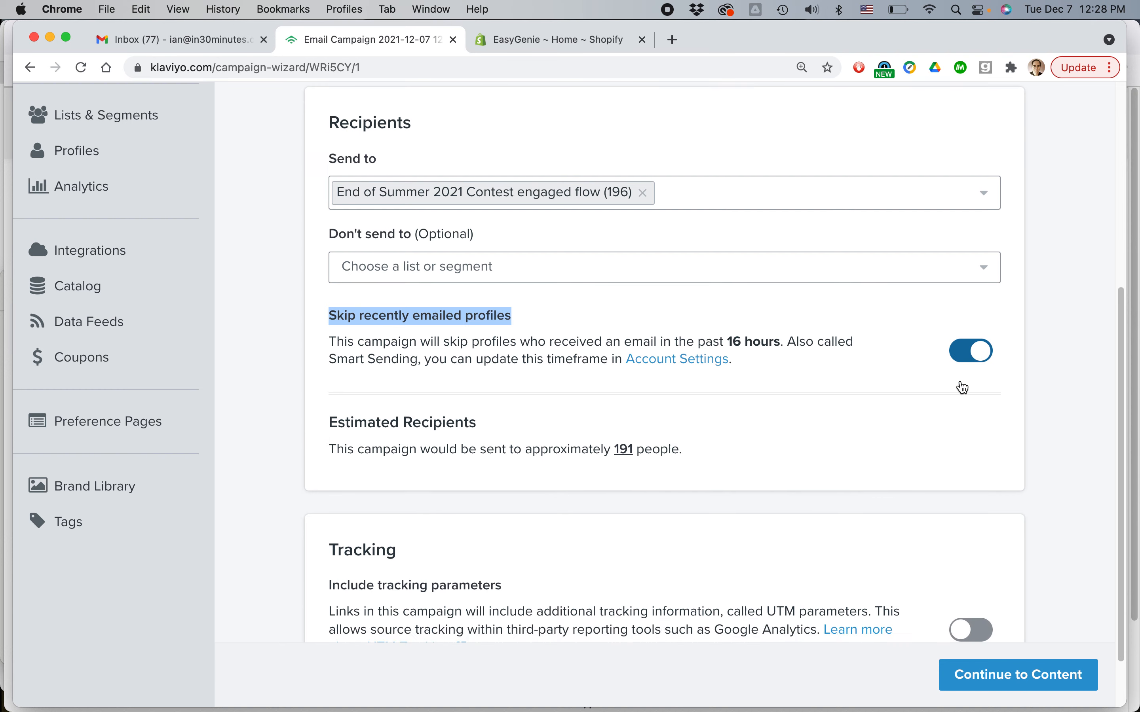
{"action": "left_click", "coordinate": [1038, 676]}
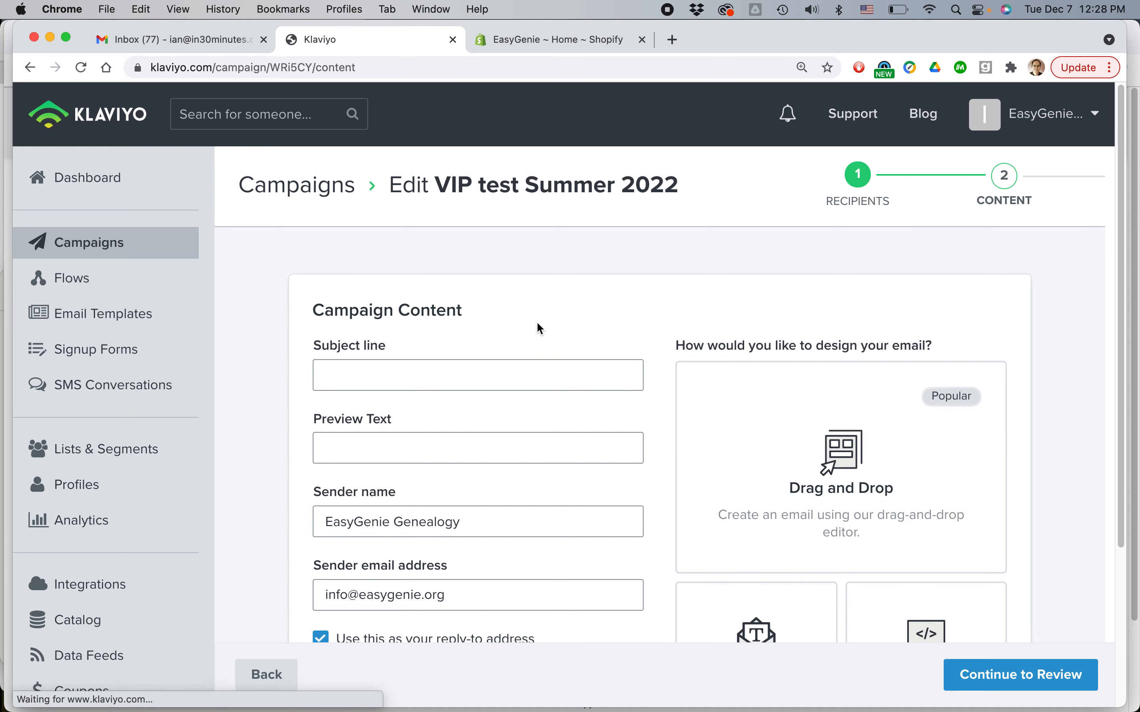
{"action": "scroll", "coordinate": [539, 326], "scroll_direction": "down", "scroll_amount": 3}
{"action": "scroll", "coordinate": [540, 327], "scroll_direction": "down", "scroll_amount": 2}
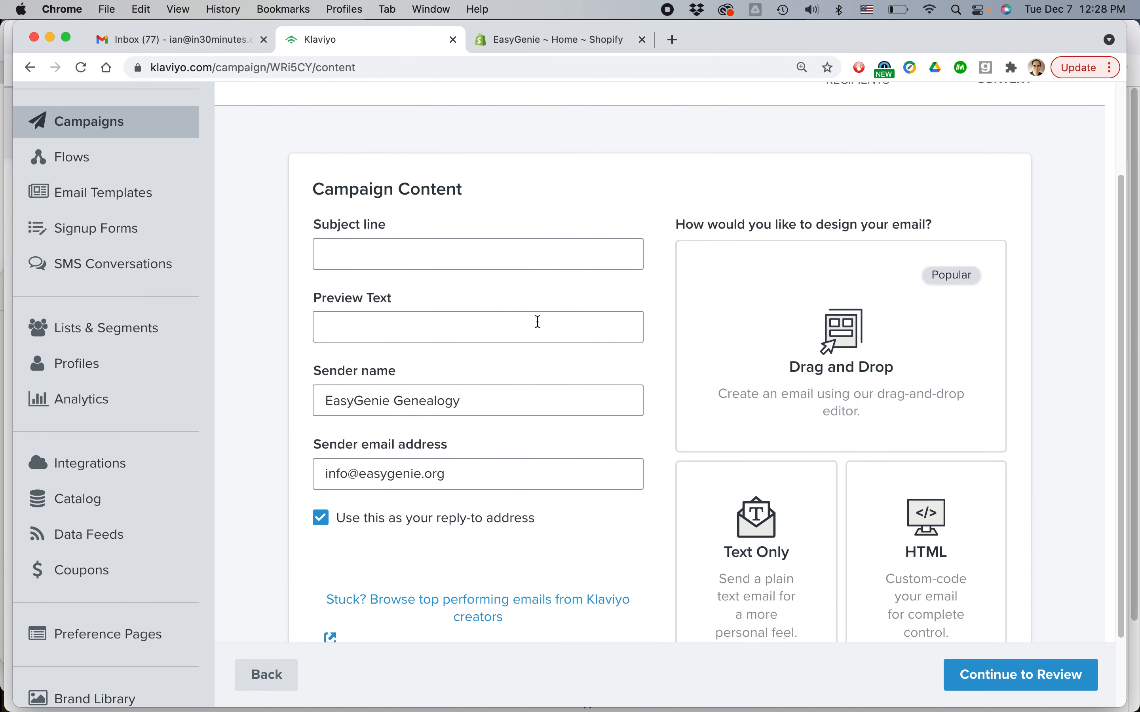
Step: Look over the draft in VIP newsletter 043021.txt in TextEdit and return to the campaign in Chrome
{"action": "key", "text": "super+Tab"}
{"action": "key", "text": "super+Tab"}
{"action": "key", "text": "super+Tab"}
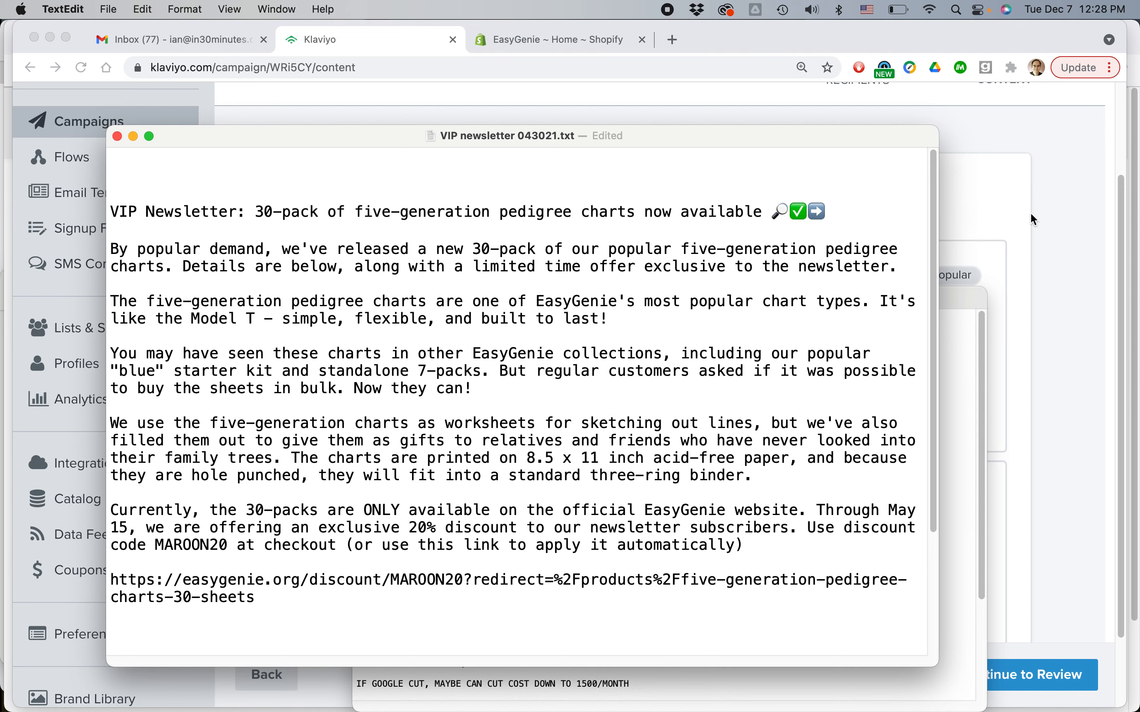
{"action": "left_click", "coordinate": [1043, 217]}
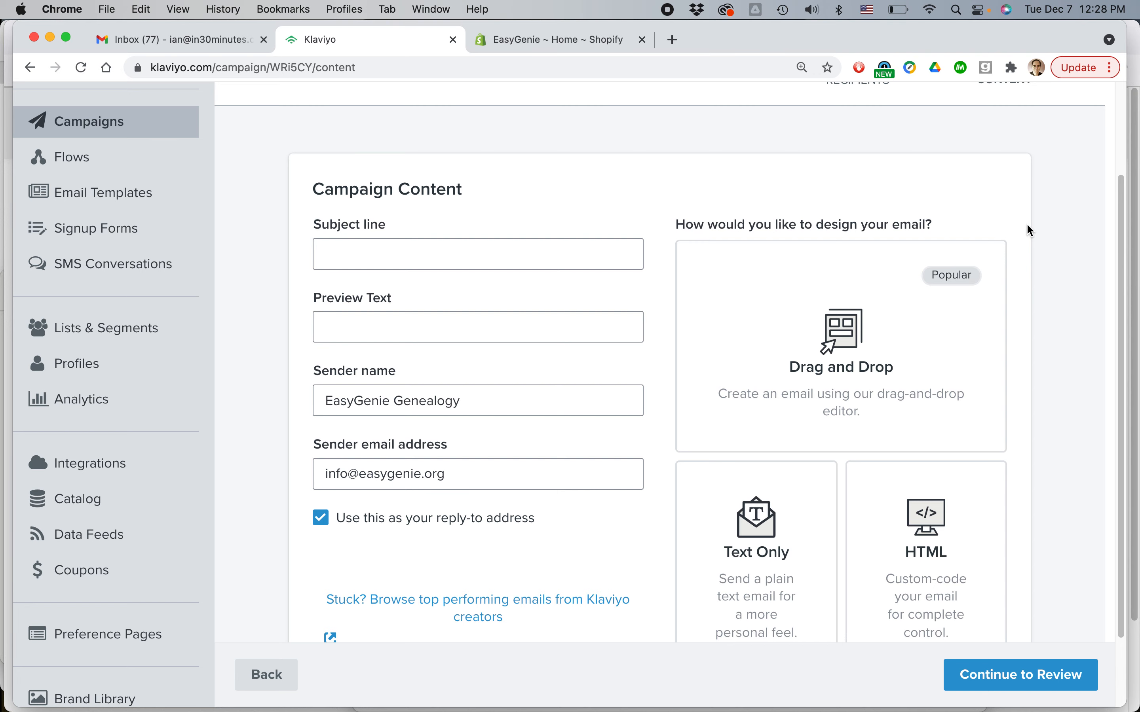
Step: Copy the headline starting "VIP Newsletter: 30-pack" from the TextEdit draft into the campaign's subject line in Chrome
{"action": "key", "text": "super+Tab"}
{"action": "double_click", "coordinate": [485, 217]}
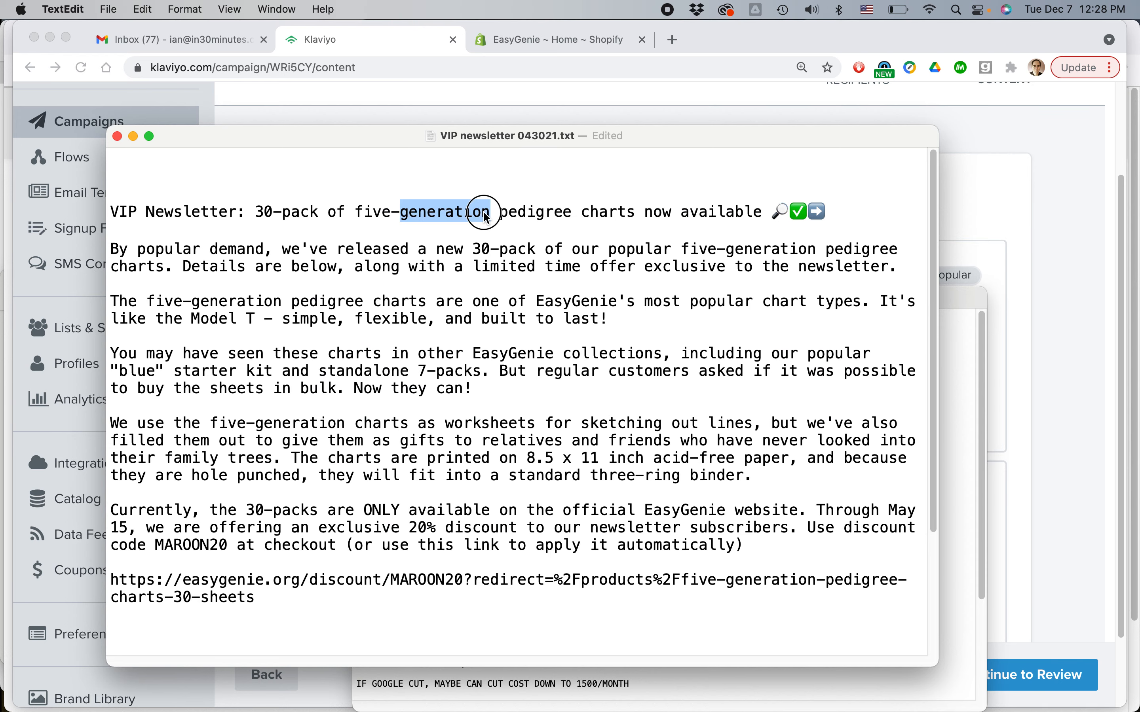
{"action": "triple_click", "coordinate": [485, 217]}
{"action": "key", "text": "super+c"}
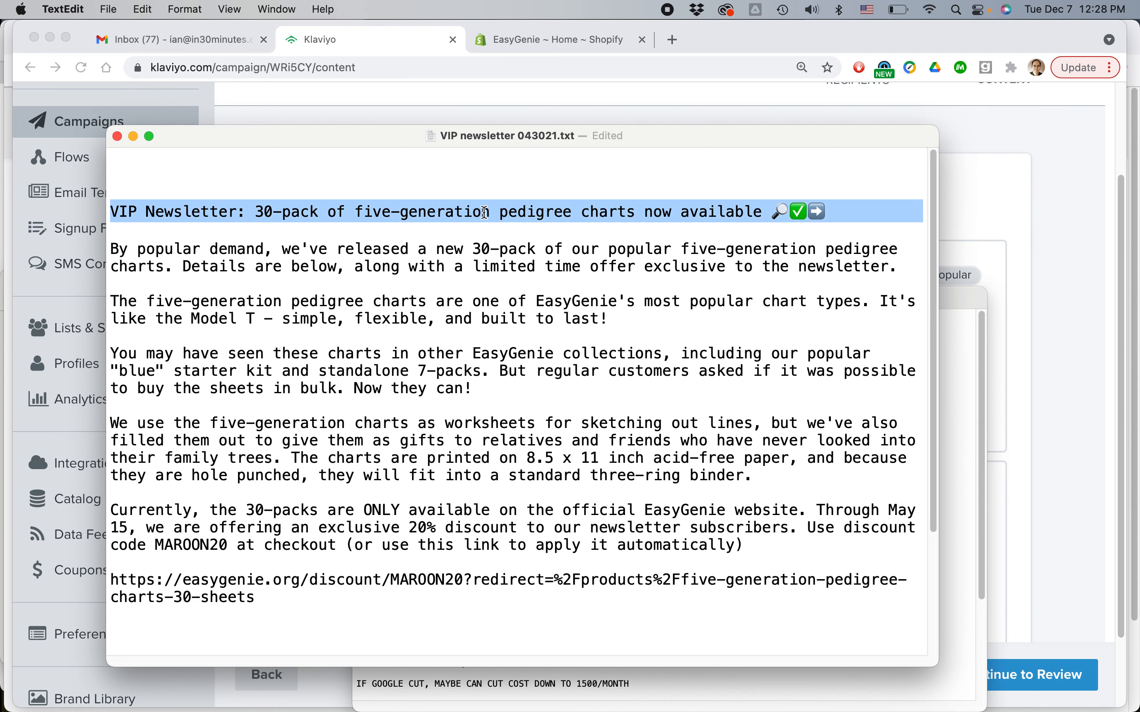
{"action": "key", "text": "super+Tab"}
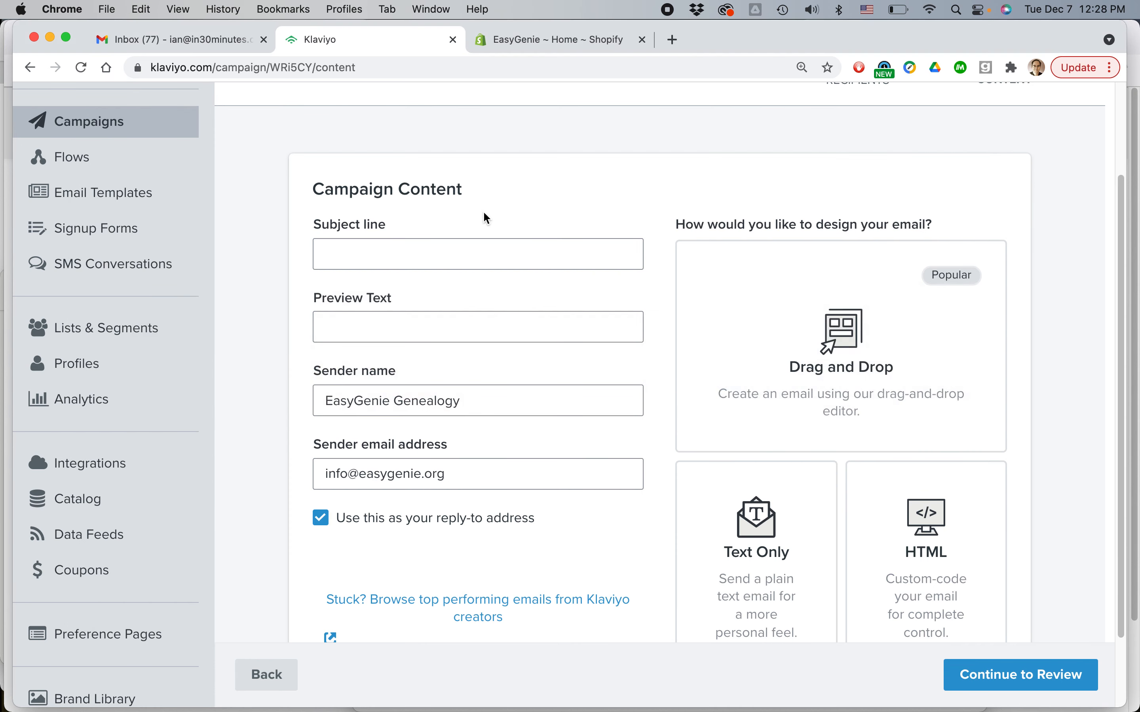
{"action": "left_click", "coordinate": [399, 247]}
{"action": "key", "text": "super+v"}
Step: Copy the draft's opening paragraph, starting "By popular demand", from TextEdit into the campaign's preview text in Chrome
{"action": "key", "text": "super+Tab"}
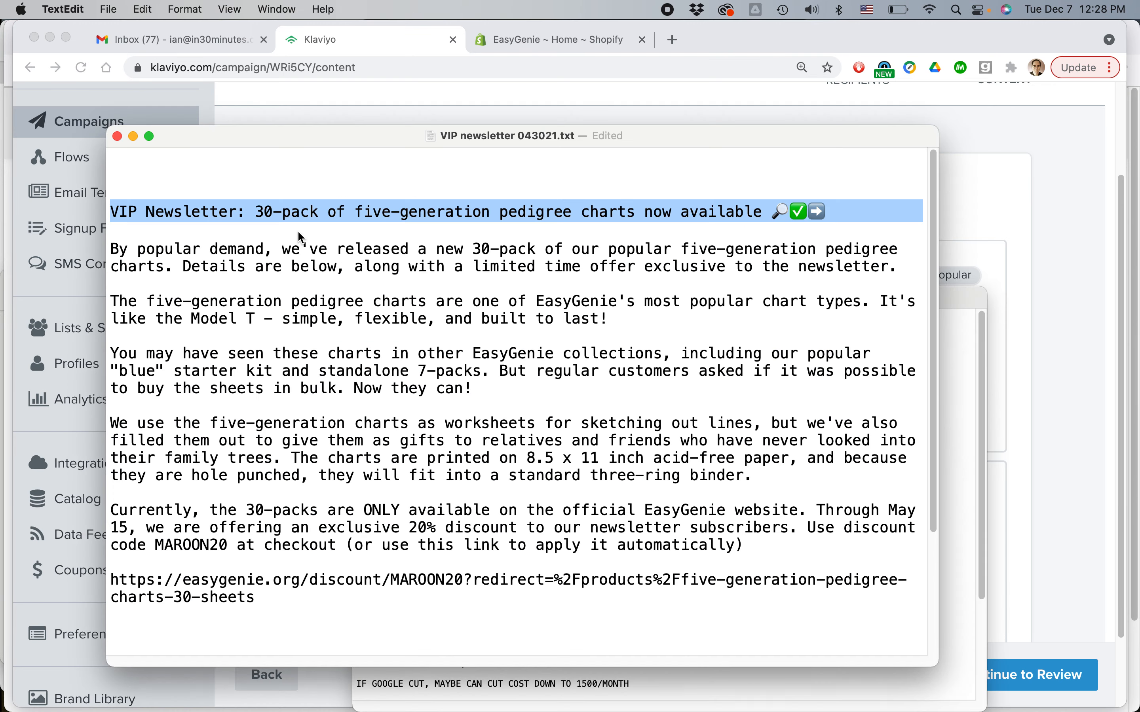
{"action": "triple_click", "coordinate": [296, 249]}
{"action": "key", "text": "super+c"}
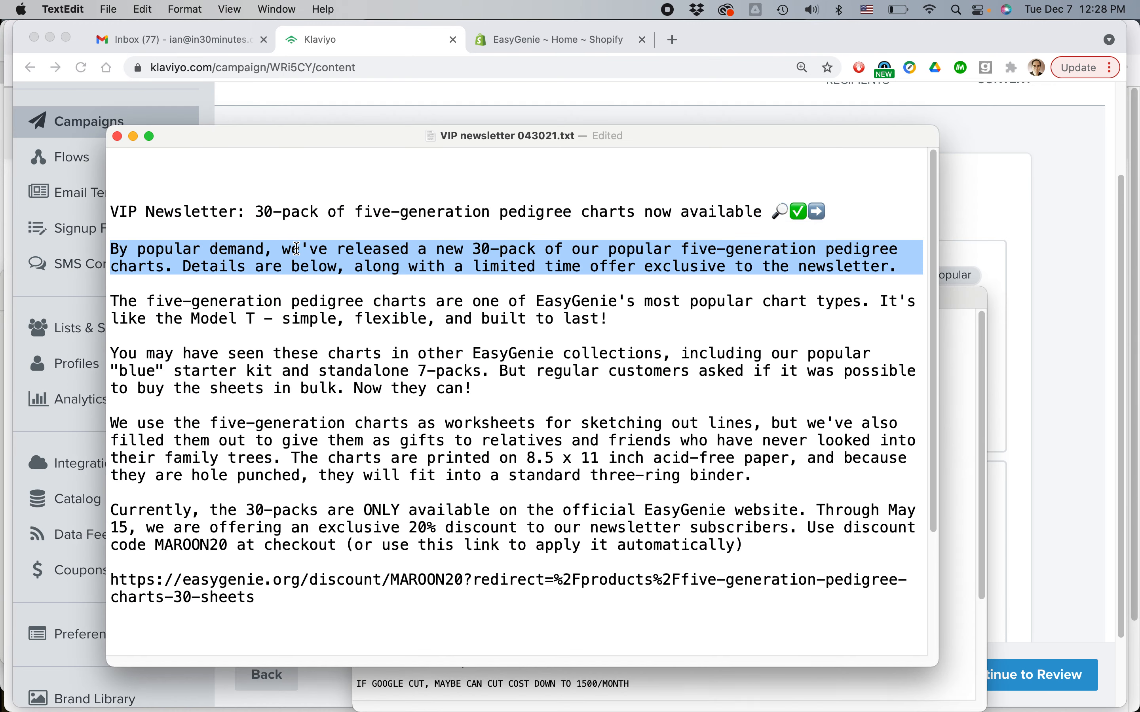
{"action": "key", "text": "super+Tab"}
{"action": "left_click", "coordinate": [345, 333]}
{"action": "key", "text": "super+v"}
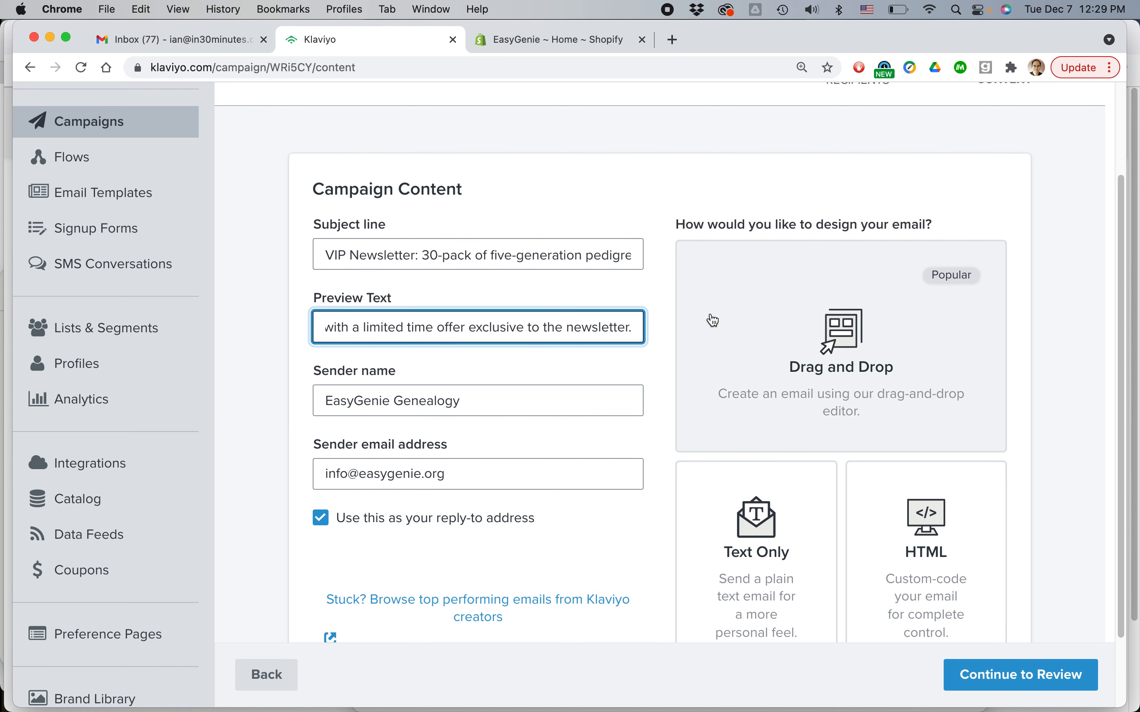
Step: Start a drag-and-drop email design using the account's own Newsletter #7 (Snack) template
{"action": "scroll", "coordinate": [801, 338], "scroll_direction": "down", "scroll_amount": 4}
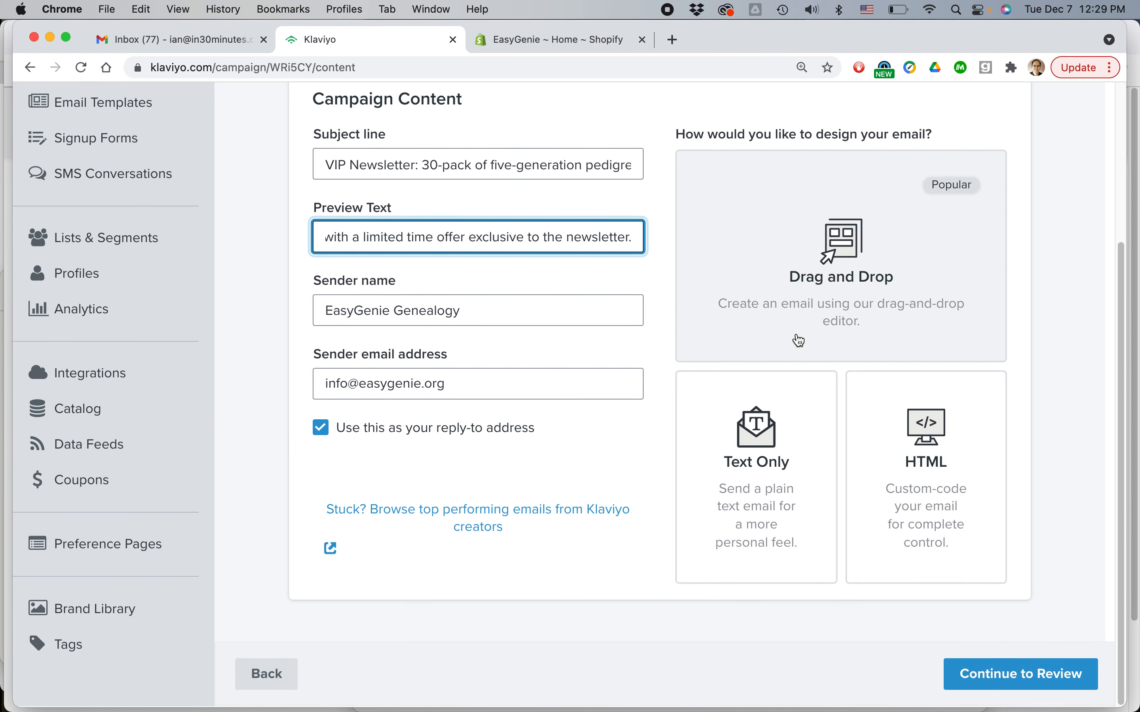
{"action": "left_click", "coordinate": [813, 253]}
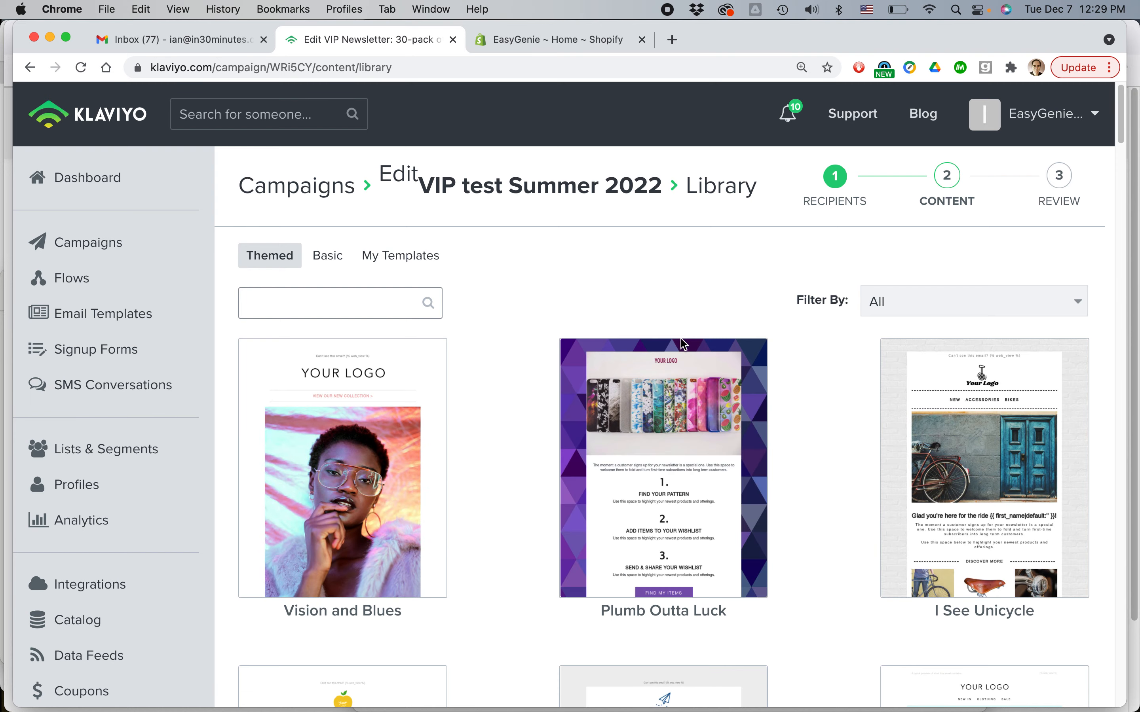
{"action": "scroll", "coordinate": [612, 401], "scroll_direction": "down", "scroll_amount": 5}
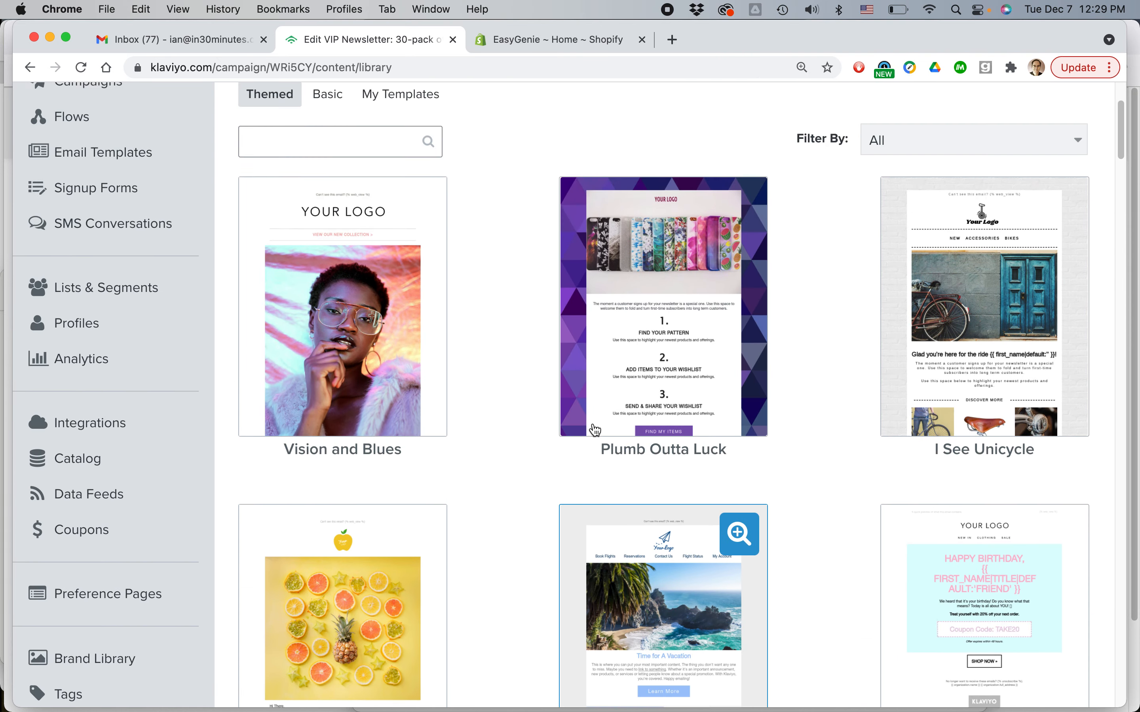
{"action": "scroll", "coordinate": [594, 429], "scroll_direction": "up", "scroll_amount": 2}
{"action": "scroll", "coordinate": [595, 430], "scroll_direction": "up", "scroll_amount": 2}
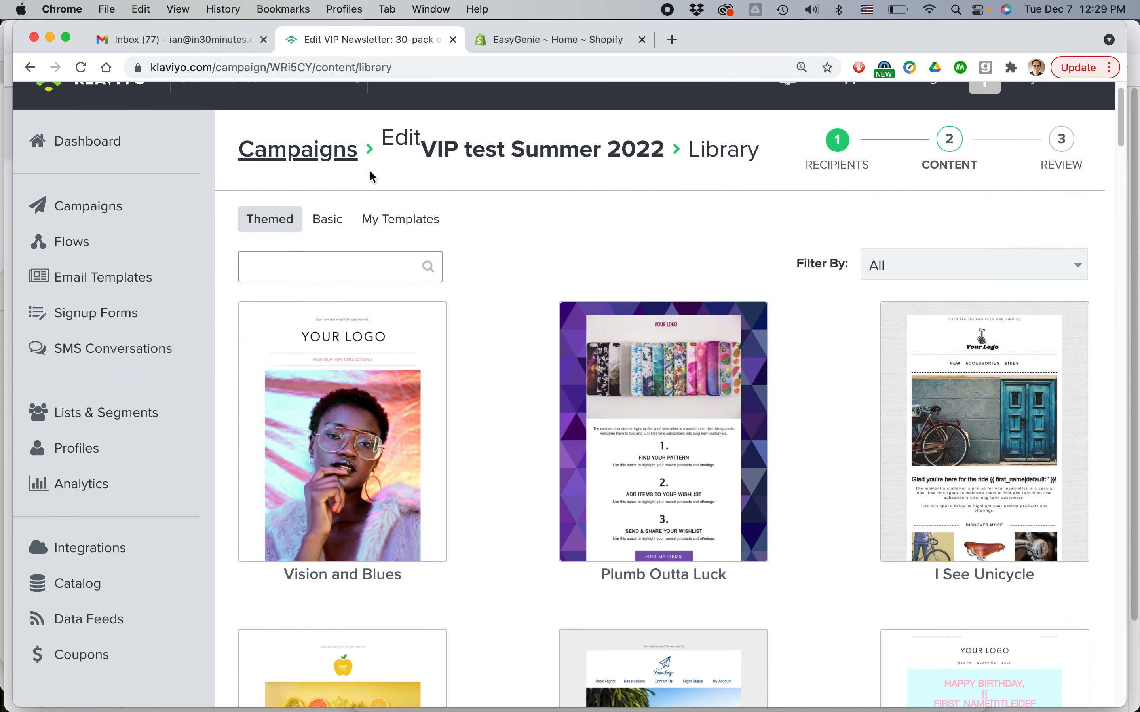
{"action": "left_click", "coordinate": [396, 224]}
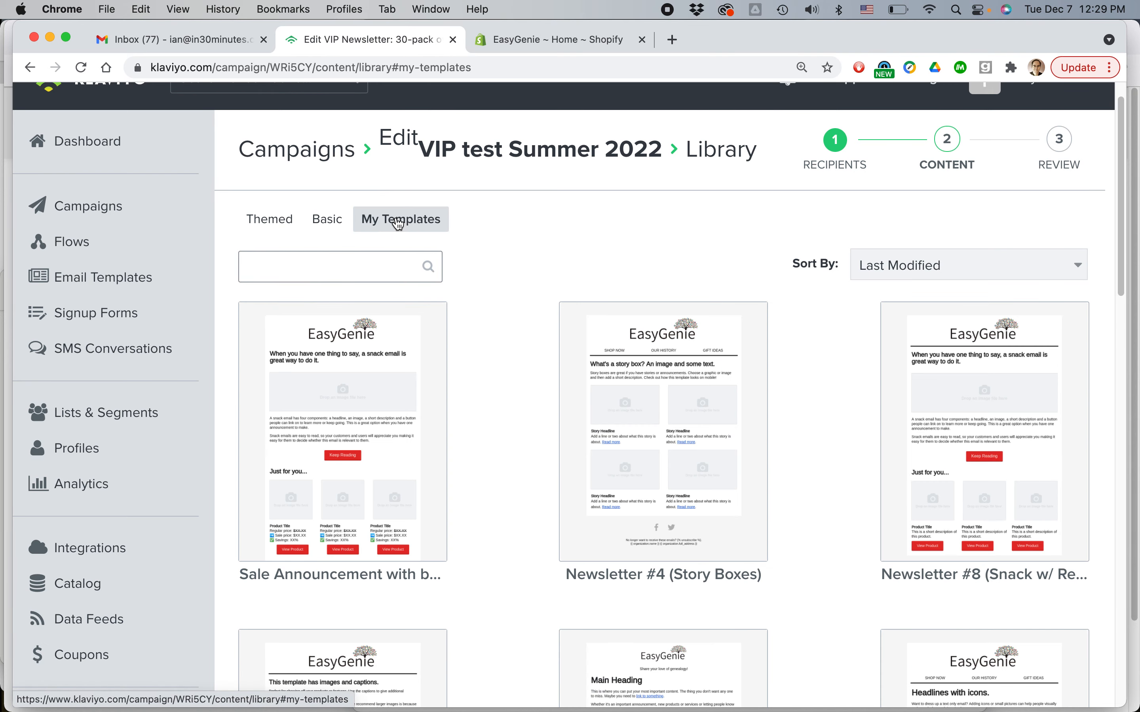
{"action": "scroll", "coordinate": [647, 287], "scroll_direction": "down", "scroll_amount": 4}
{"action": "scroll", "coordinate": [592, 260], "scroll_direction": "down", "scroll_amount": 15}
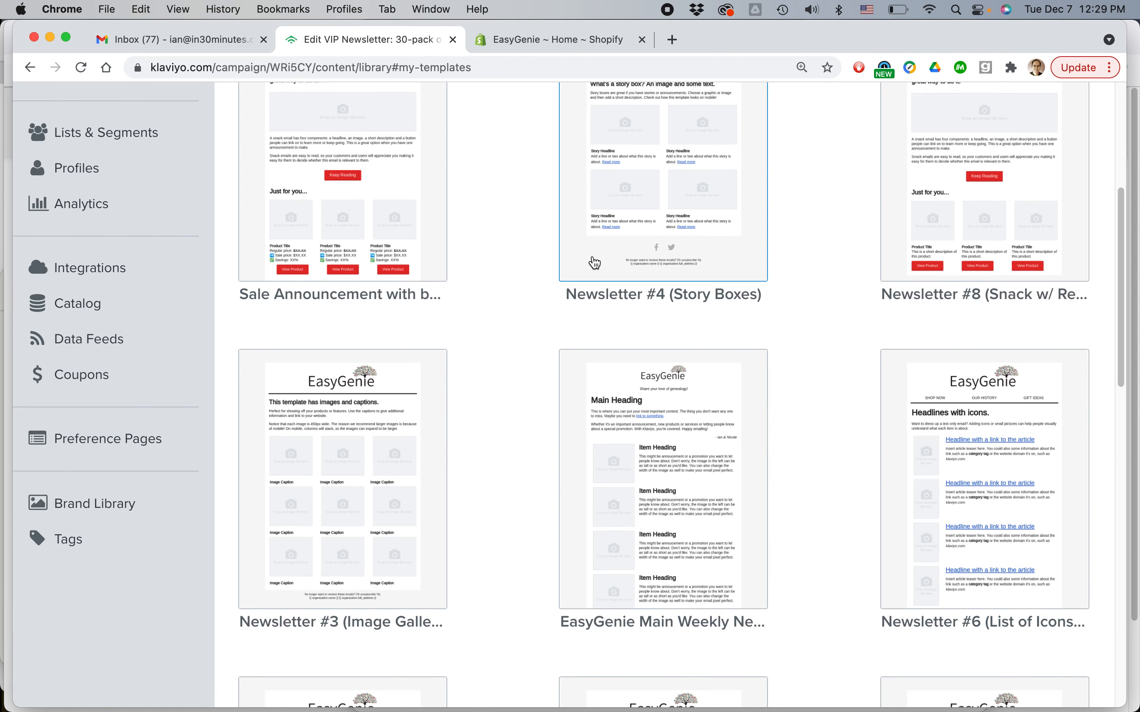
{"action": "scroll", "coordinate": [592, 261], "scroll_direction": "up", "scroll_amount": 1}
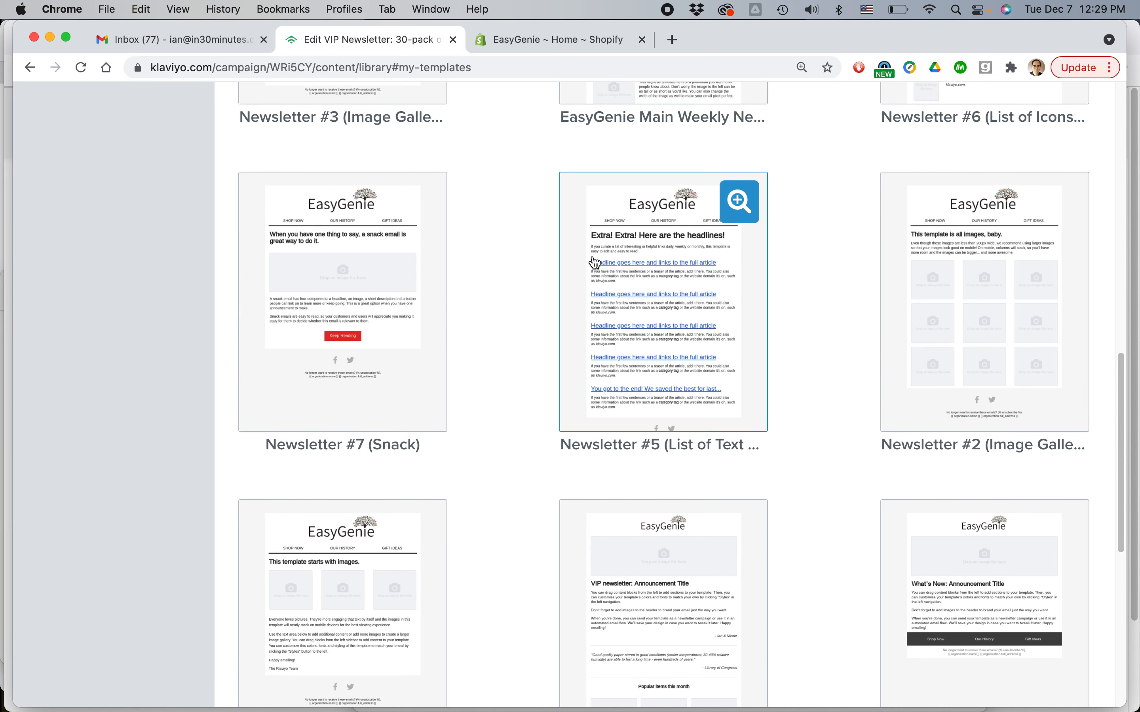
{"action": "left_click", "coordinate": [358, 259]}
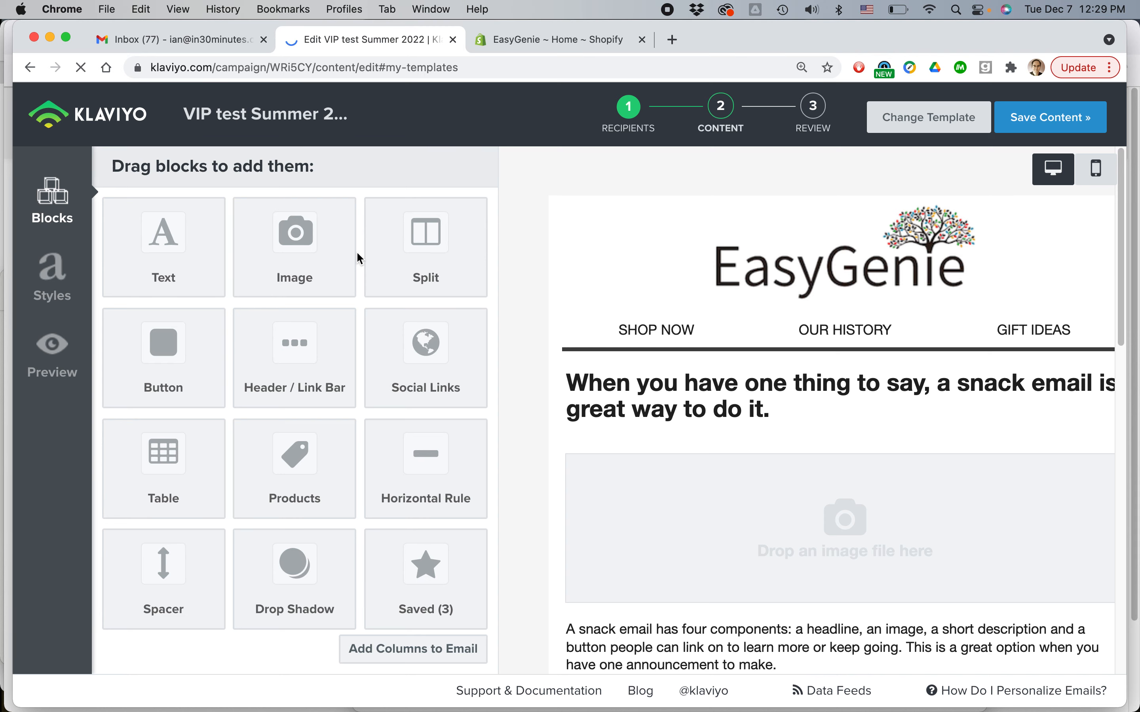
{"action": "key", "text": "super+minus"}
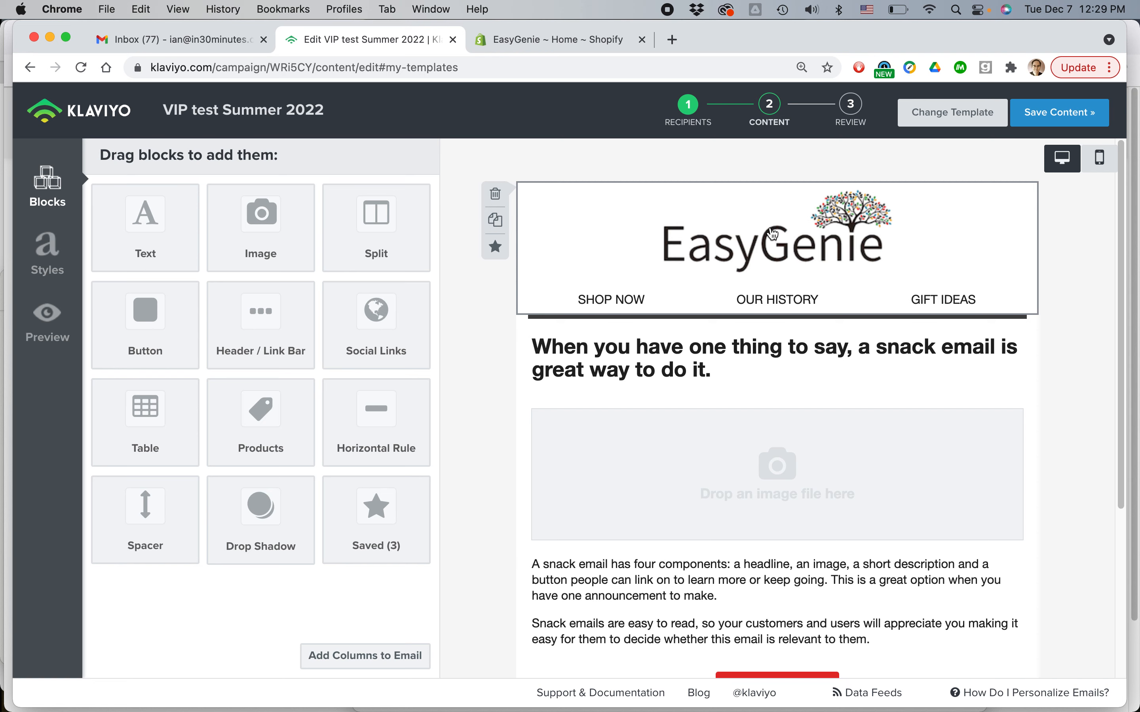
Step: Remove the SHOP NOW, OUR HISTORY and GIFT IDEAS links from the email's header block and save it
{"action": "left_click", "coordinate": [676, 271]}
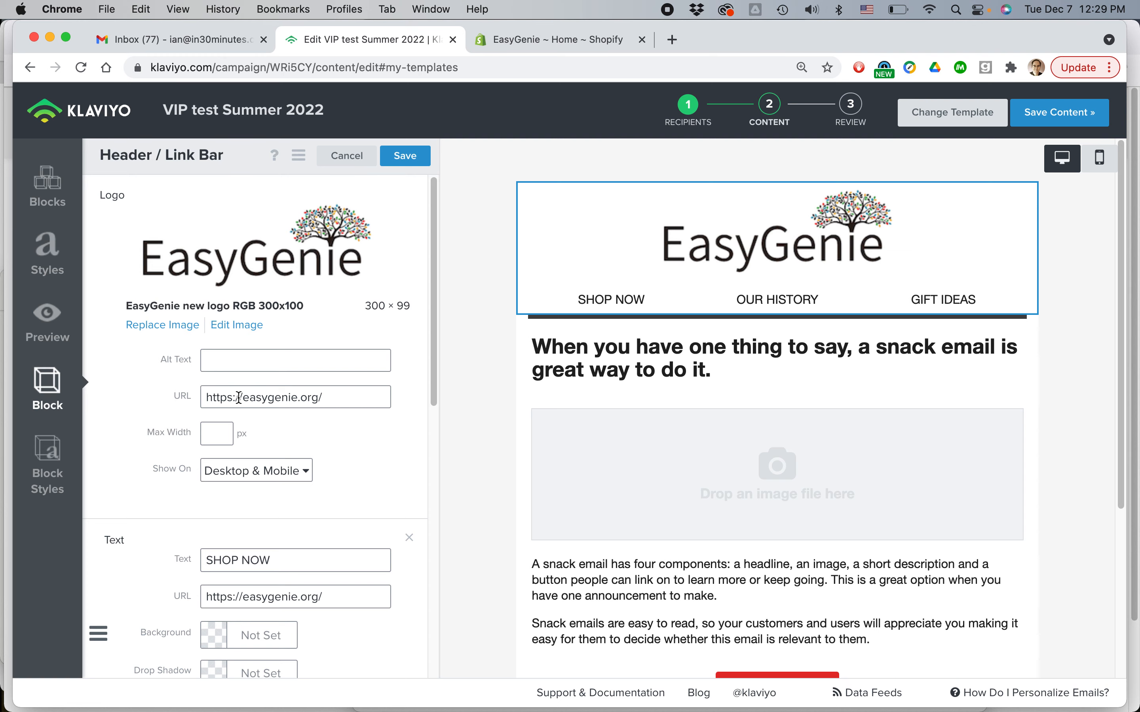
{"action": "scroll", "coordinate": [239, 395], "scroll_direction": "down", "scroll_amount": 5}
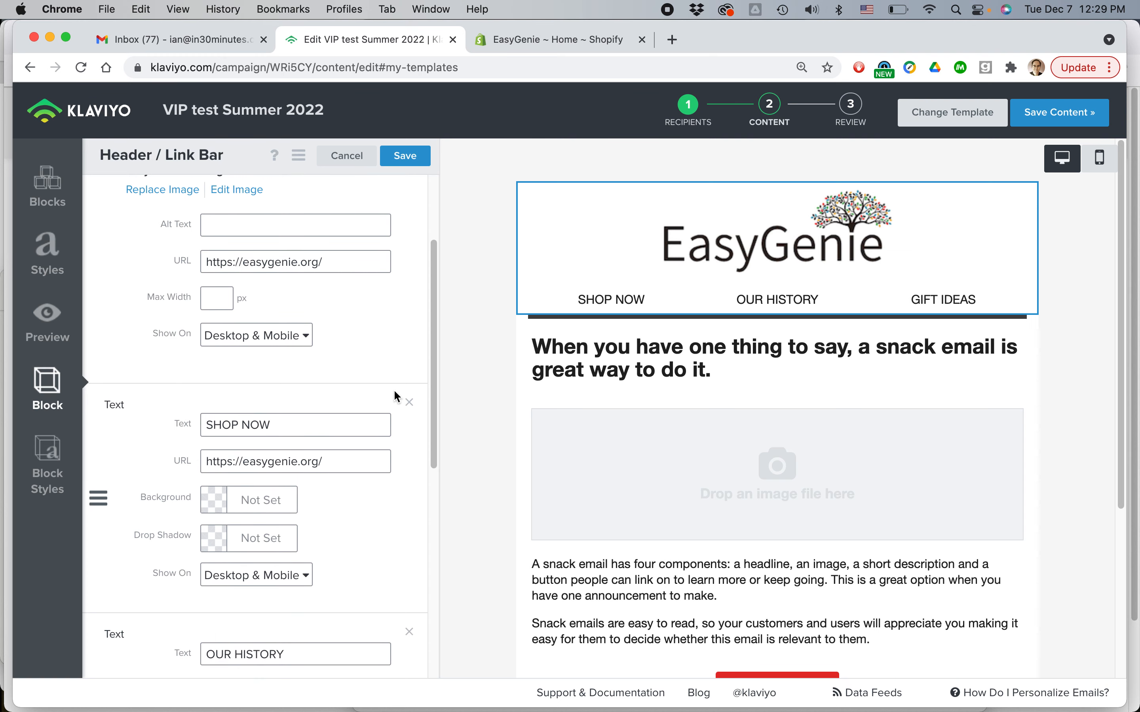
{"action": "left_click", "coordinate": [408, 400]}
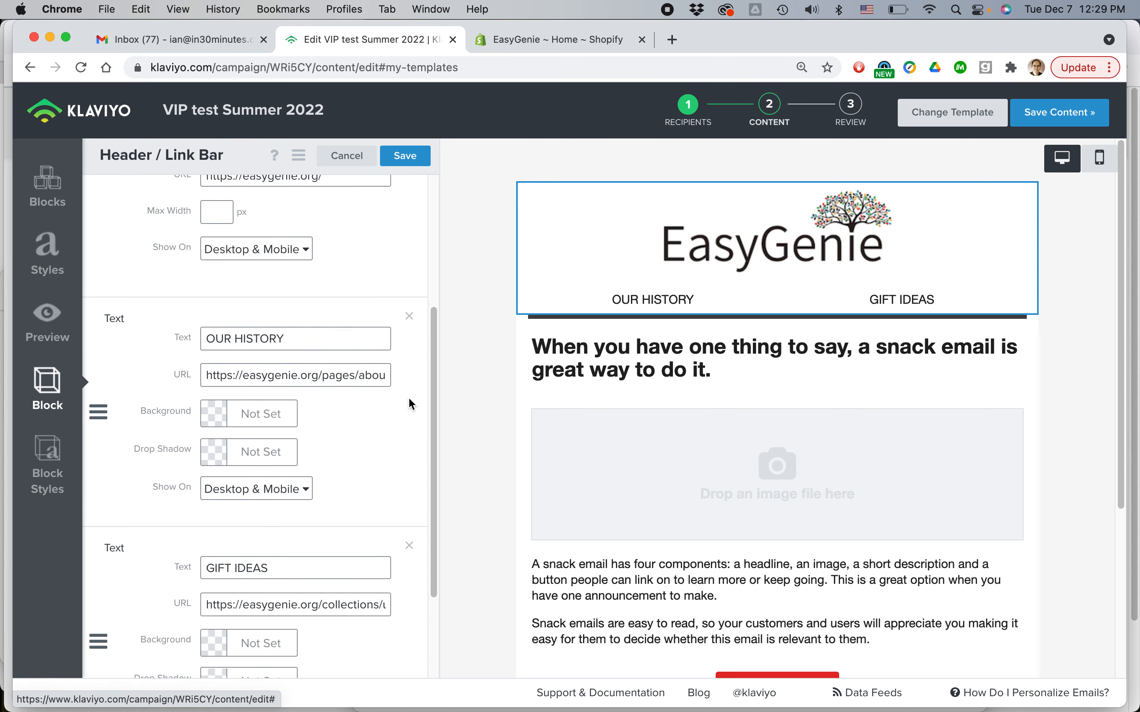
{"action": "left_click", "coordinate": [409, 321]}
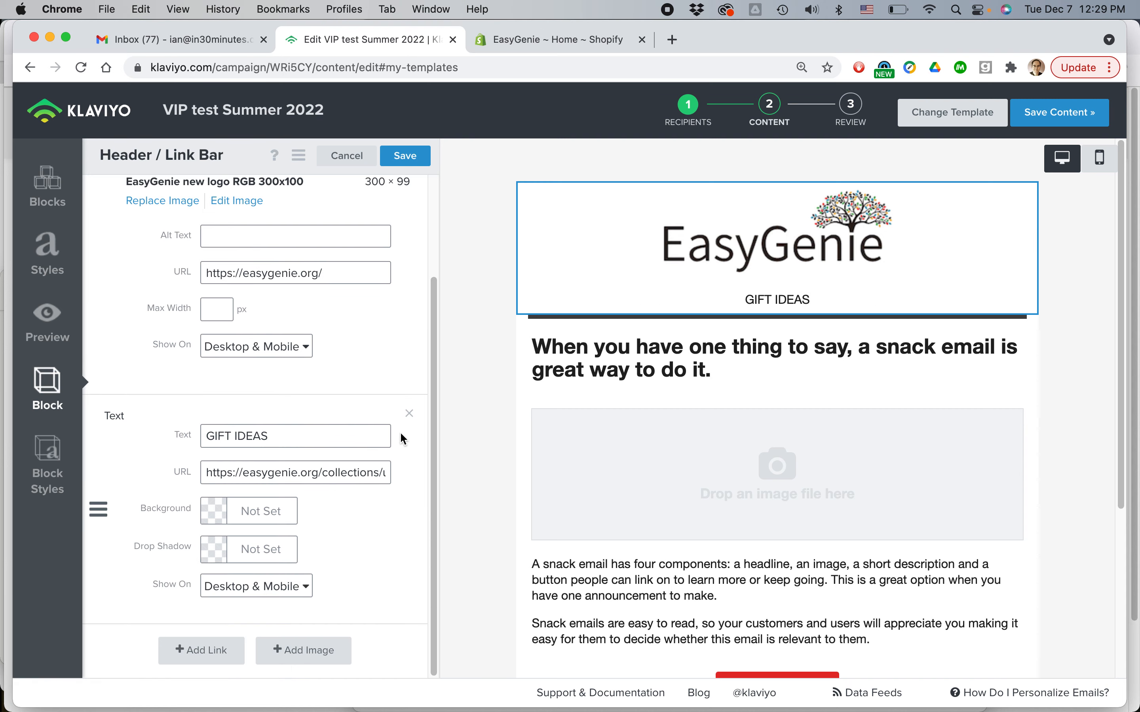
{"action": "left_click", "coordinate": [408, 416]}
{"action": "left_click", "coordinate": [406, 158]}
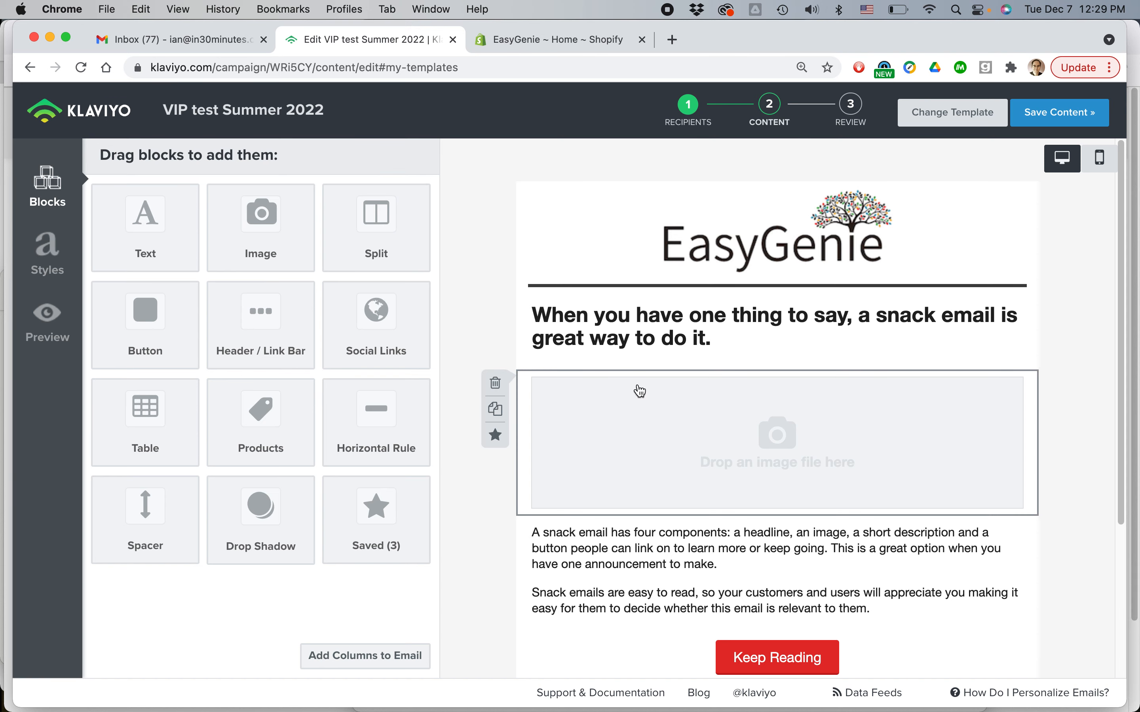
Step: Replace the email's headline with "30-pack of five-generation pedigree charts", copied from the TextEdit draft into the text block in Chrome
{"action": "left_click", "coordinate": [652, 342]}
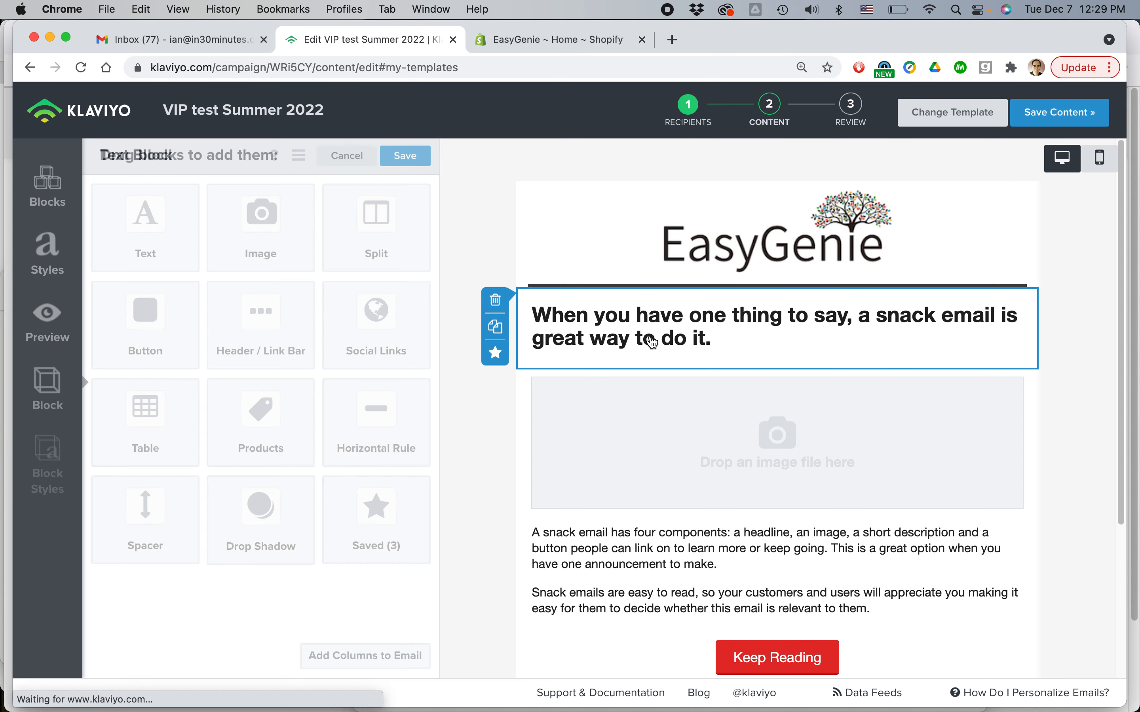
{"action": "key", "text": "super+Tab"}
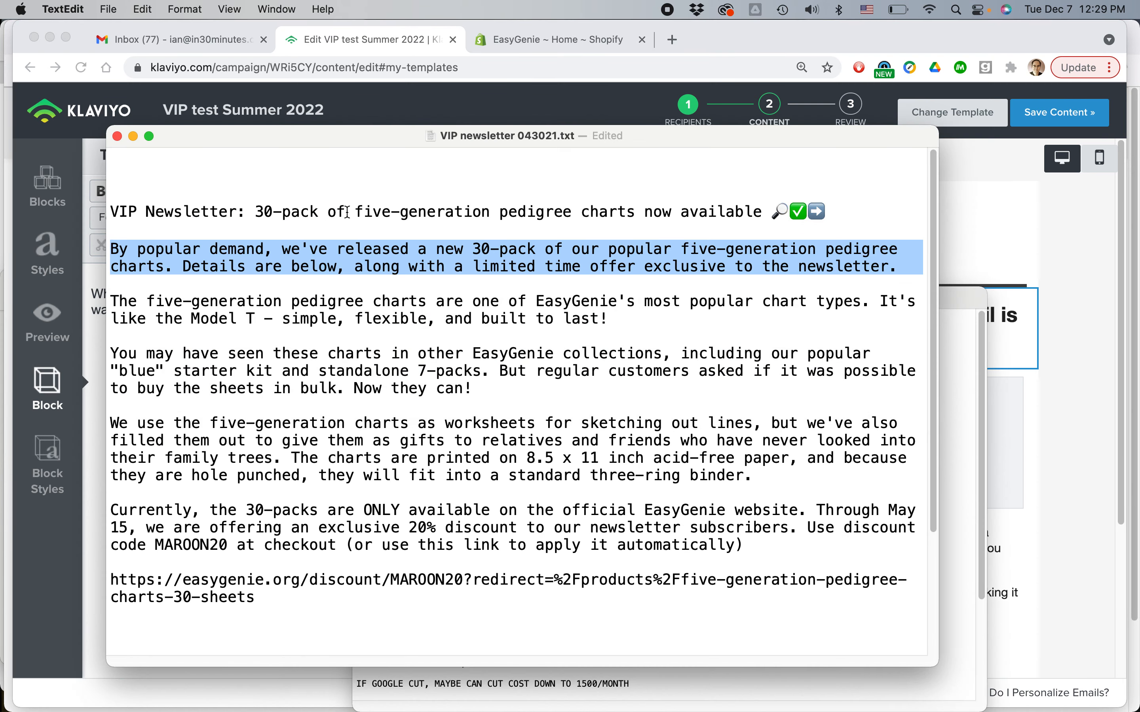
{"action": "left_click", "coordinate": [255, 210]}
{"action": "left_click_drag", "start_coordinate": [255, 211], "coordinate": [634, 219]}
{"action": "key", "text": "super+c"}
{"action": "key", "text": "super+Tab"}
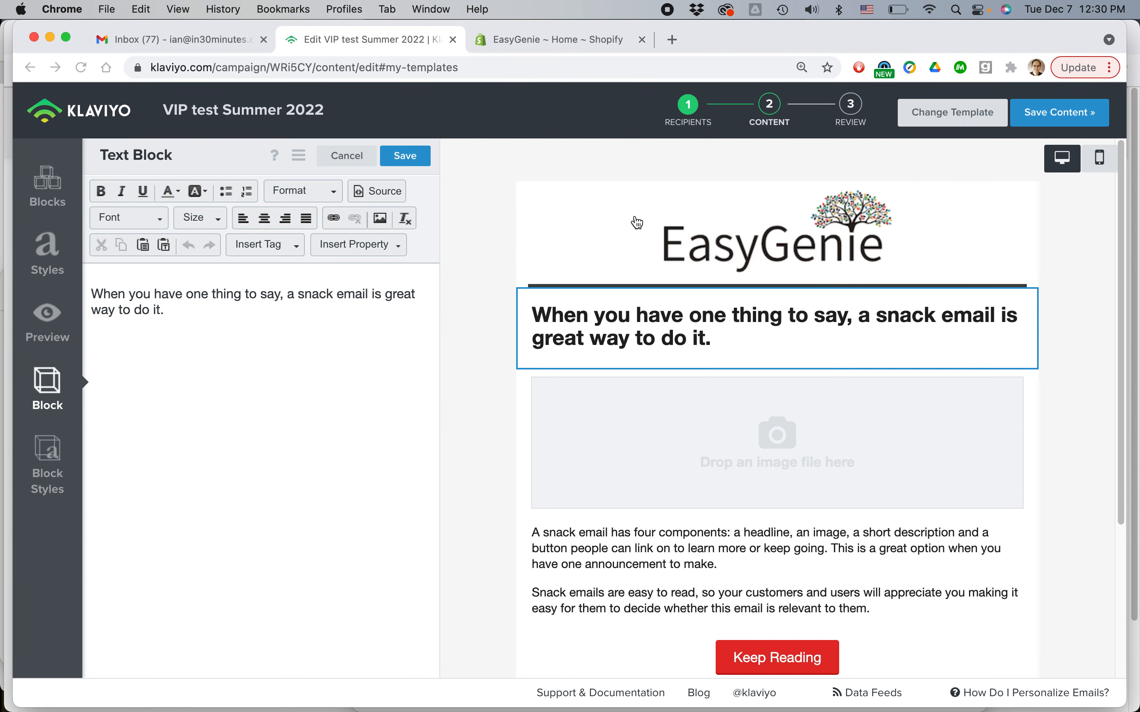
{"action": "left_click", "coordinate": [202, 301]}
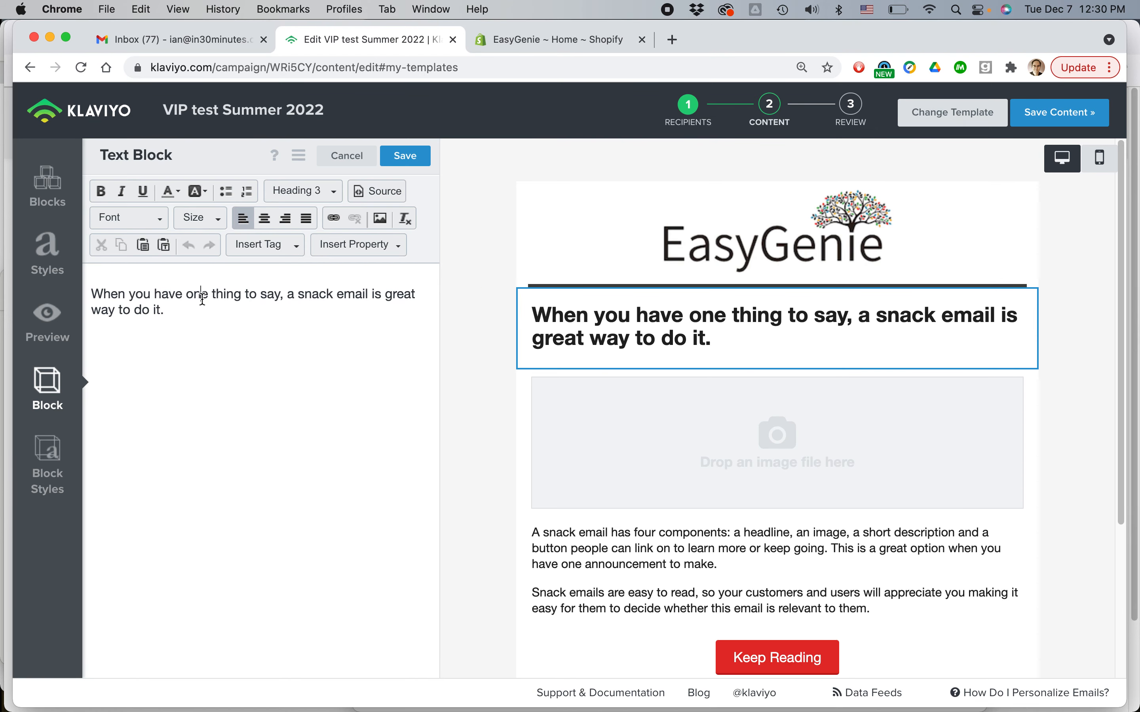
{"action": "triple_click", "coordinate": [200, 295]}
{"action": "key", "text": "super+v"}
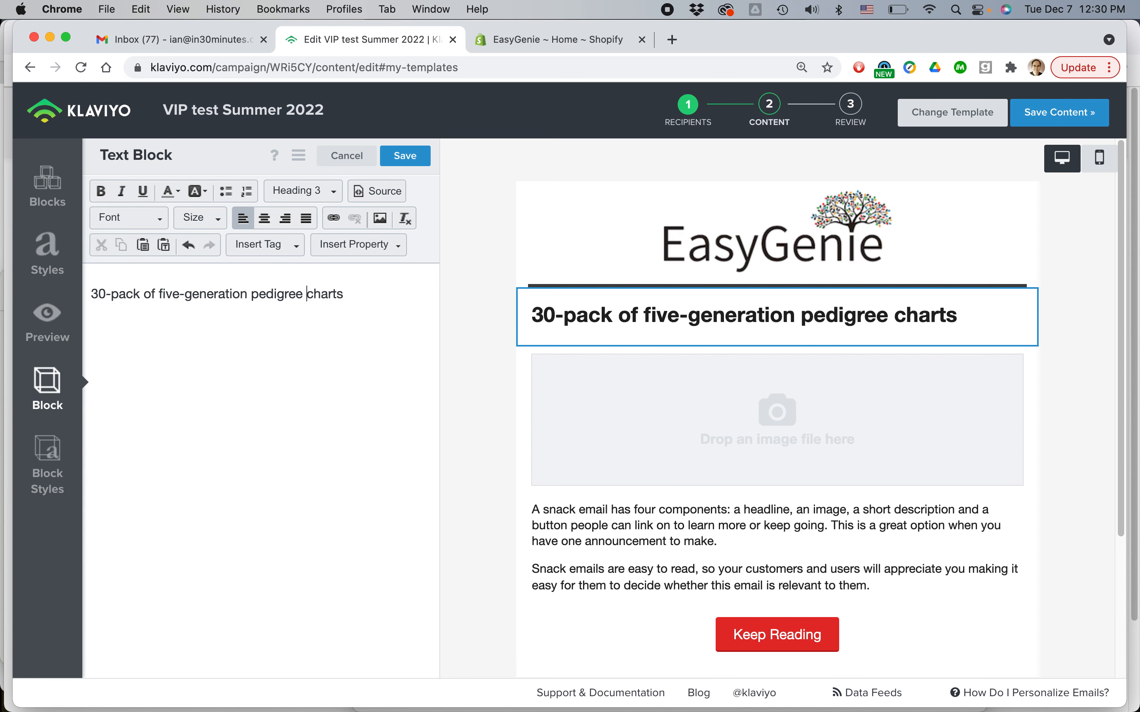
Step: Reword the headline to "30-pack of 5-generation charts available now!"
{"action": "double_click", "coordinate": [159, 294]}
{"action": "type", "text": "5"}
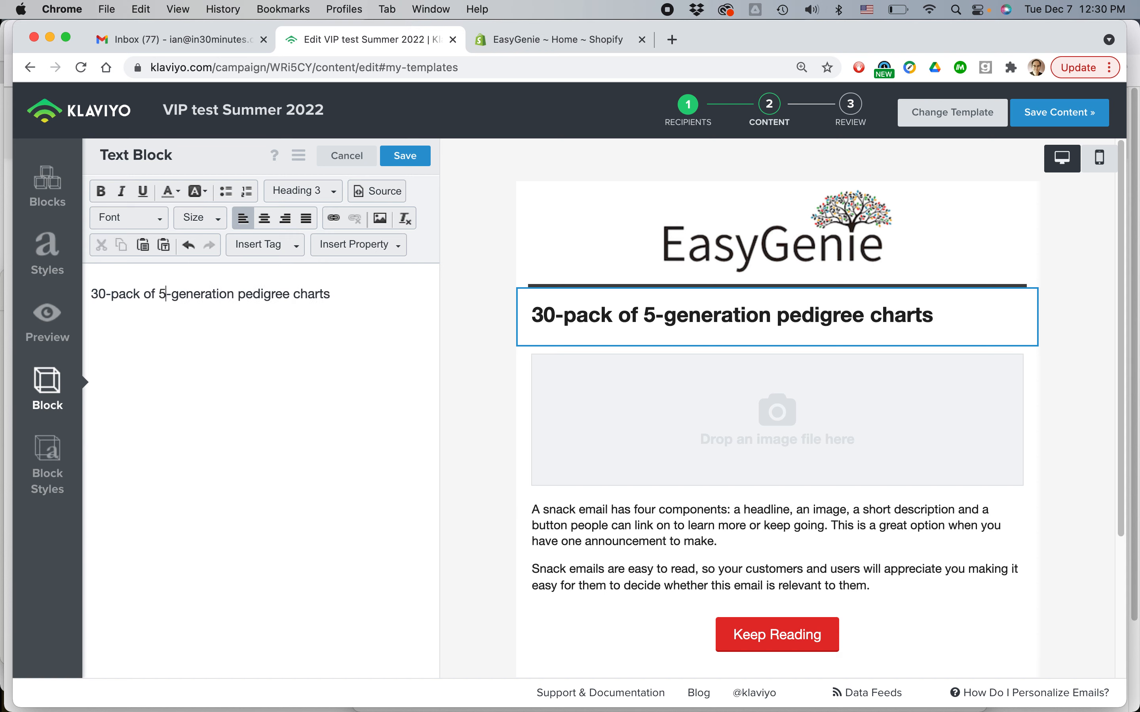
{"action": "key", "text": "alt+shift+Right"}
{"action": "key", "text": "BackSpace"}
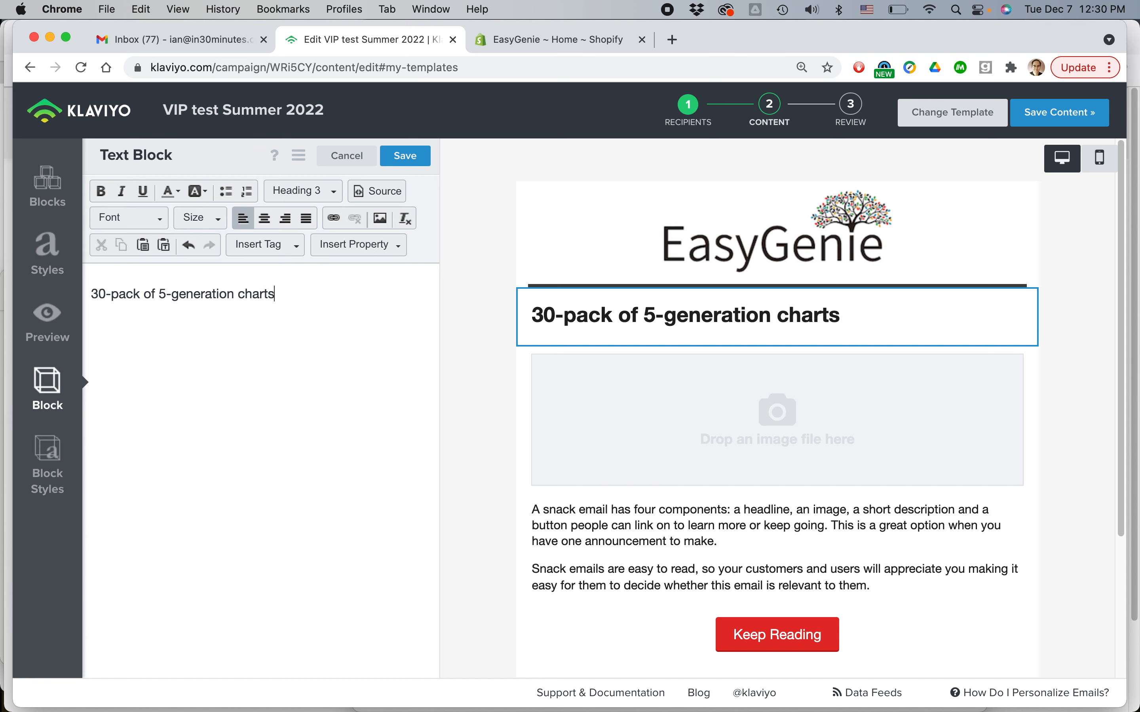
{"action": "type", "text": "available now!"}
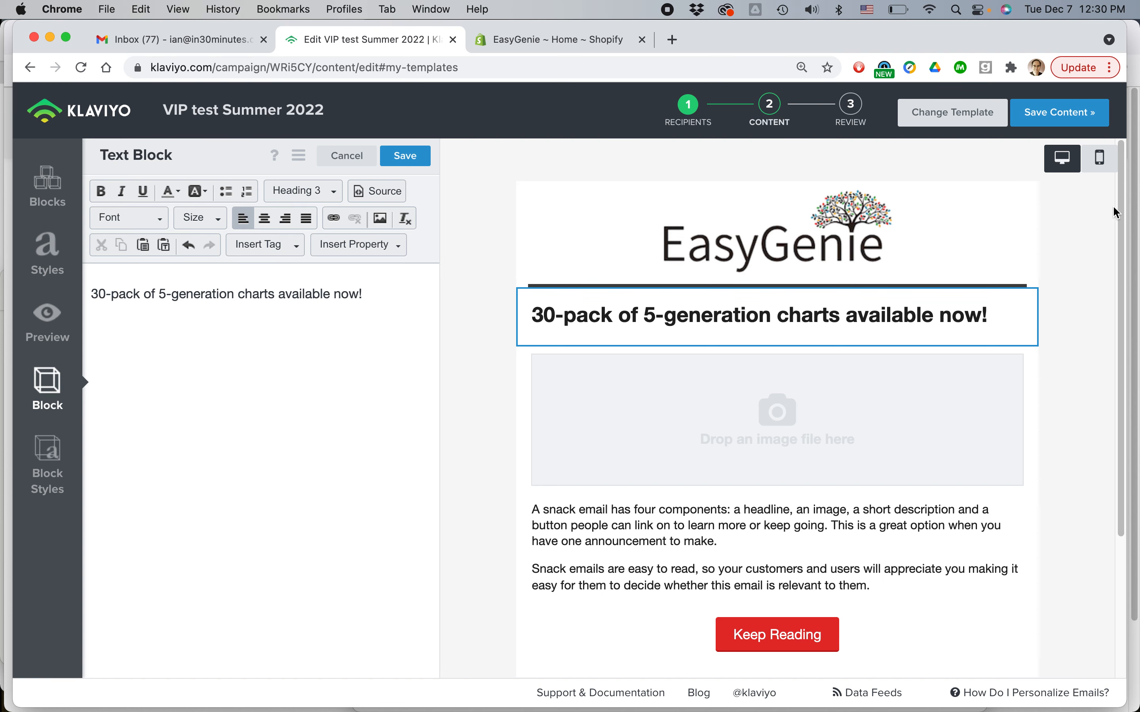
Step: Check the headline in the mobile layout, return to the desktop layout and save the text block
{"action": "left_click", "coordinate": [1100, 161]}
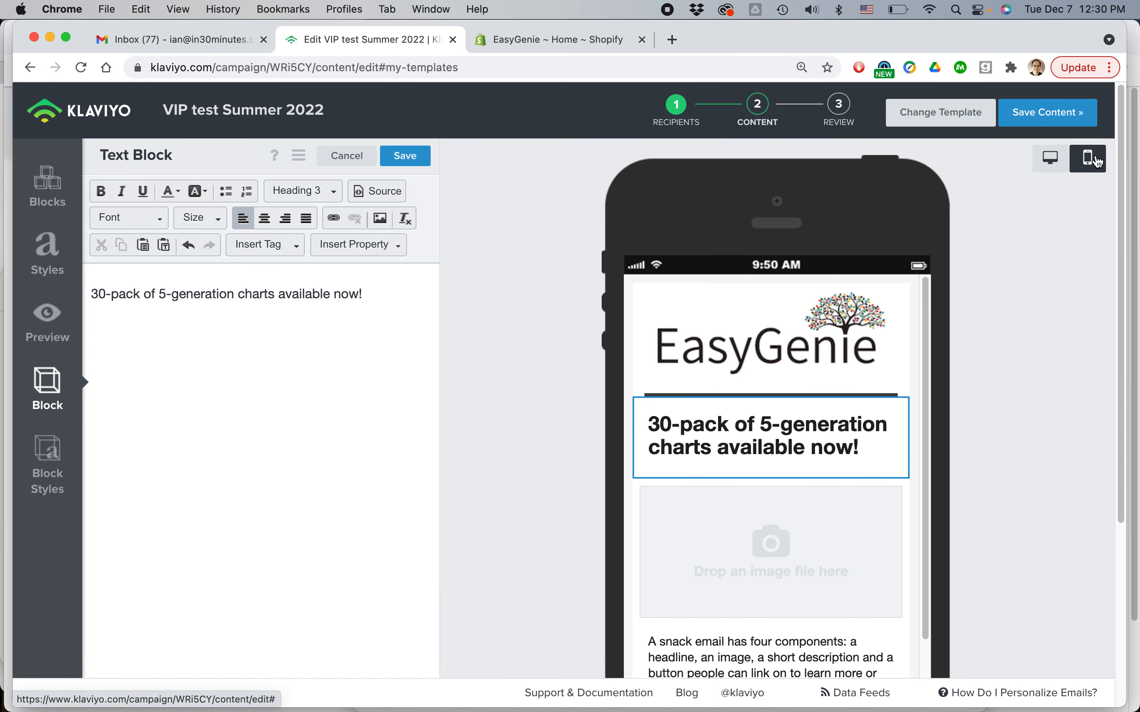
{"action": "left_click", "coordinate": [1050, 159]}
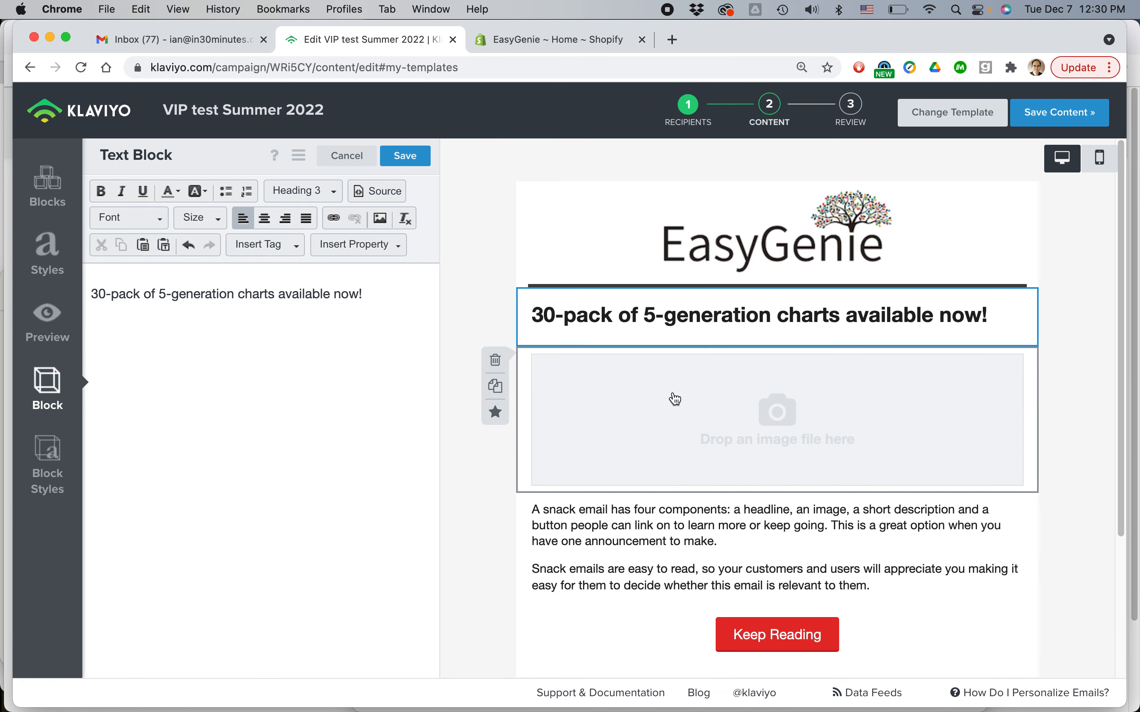
{"action": "left_click", "coordinate": [406, 156]}
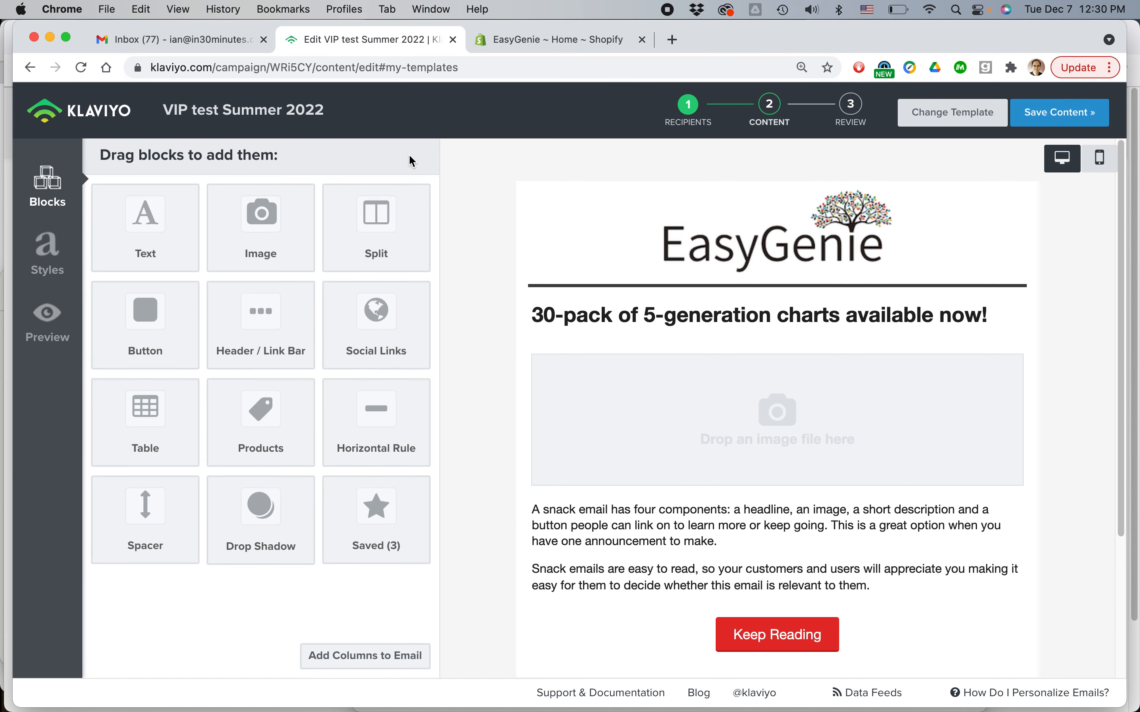
Step: Search the product catalog for "30" and fill the image block with the Five Generation Pedigree Charts (30 Sheets) picture
{"action": "left_click", "coordinate": [627, 400]}
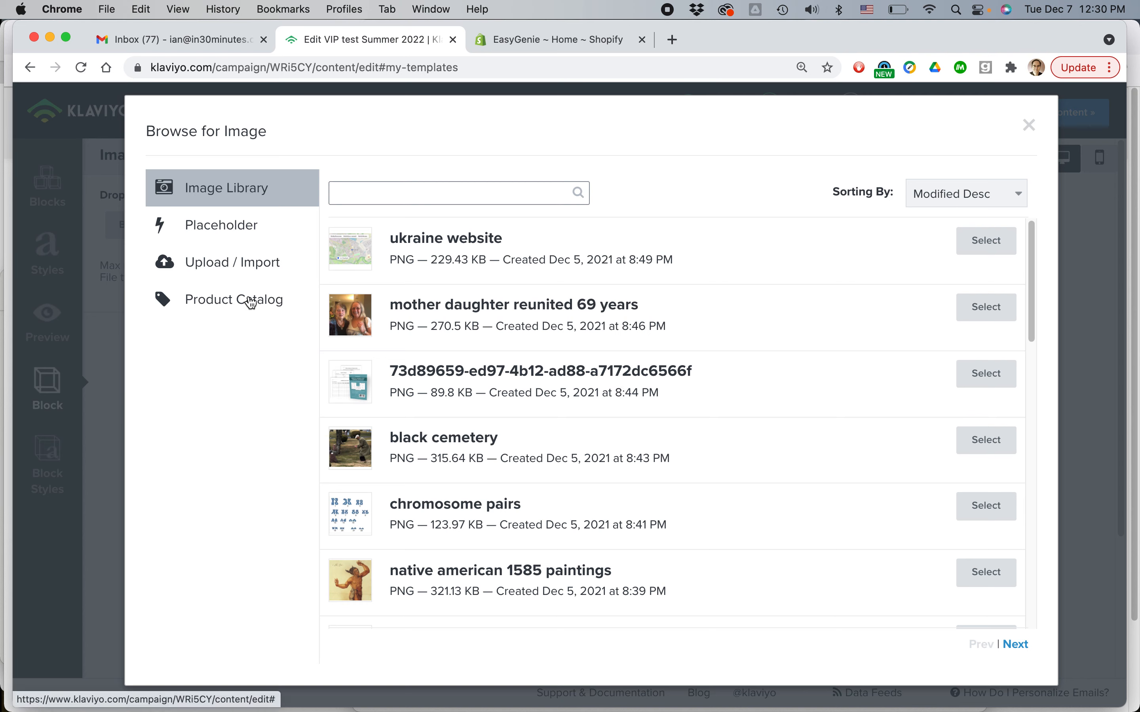
{"action": "left_click", "coordinate": [240, 264]}
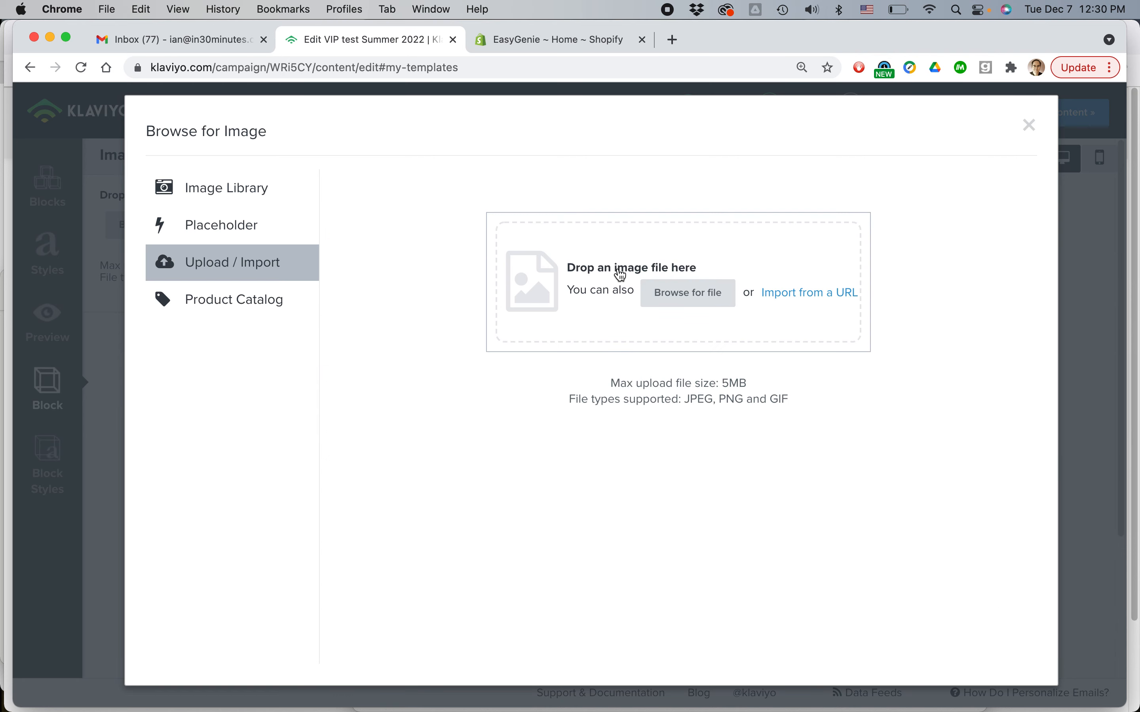
{"action": "left_click", "coordinate": [211, 304]}
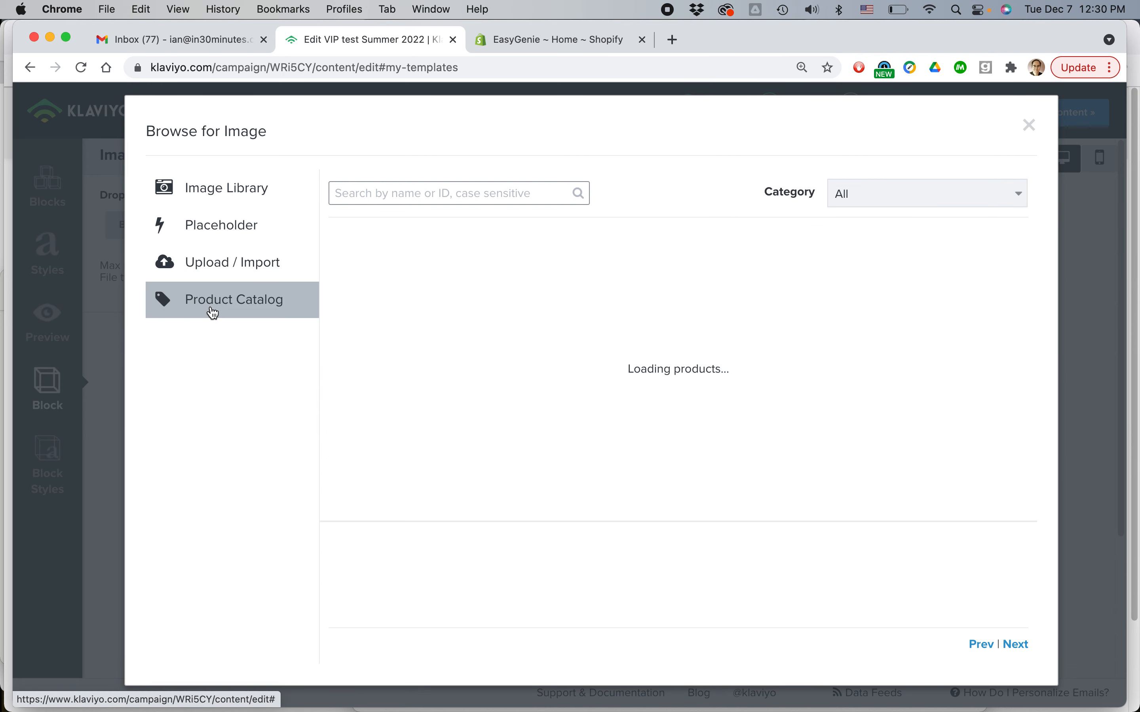
{"action": "left_click", "coordinate": [376, 196]}
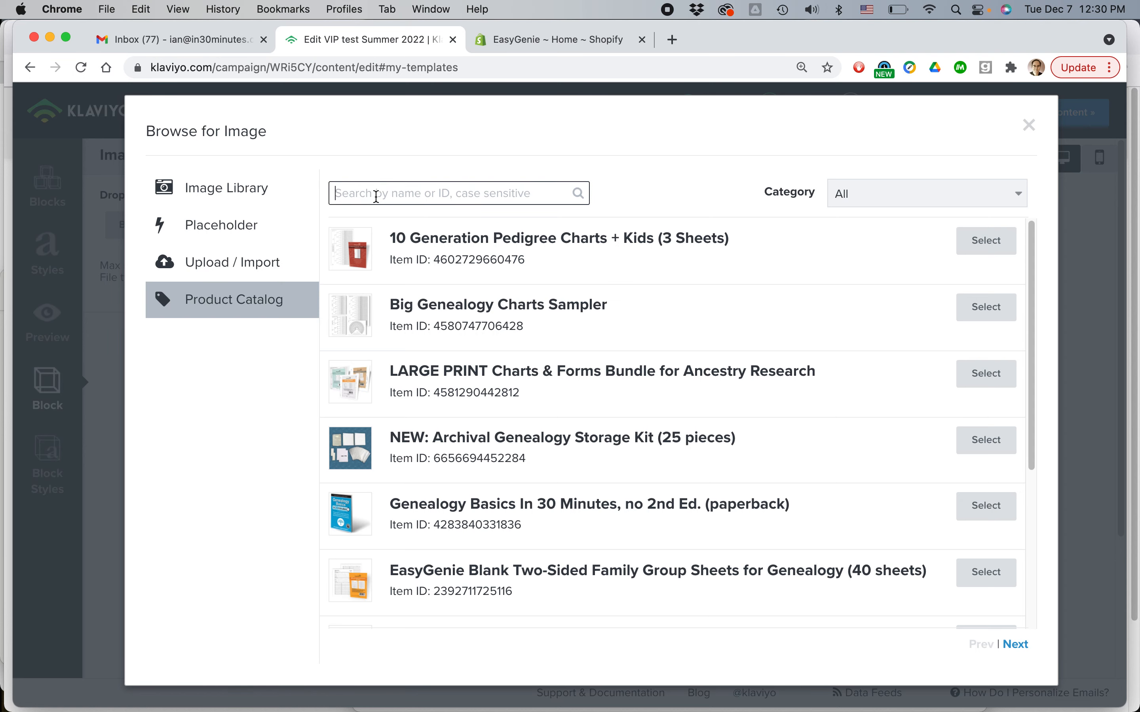
{"action": "type", "text": "30"}
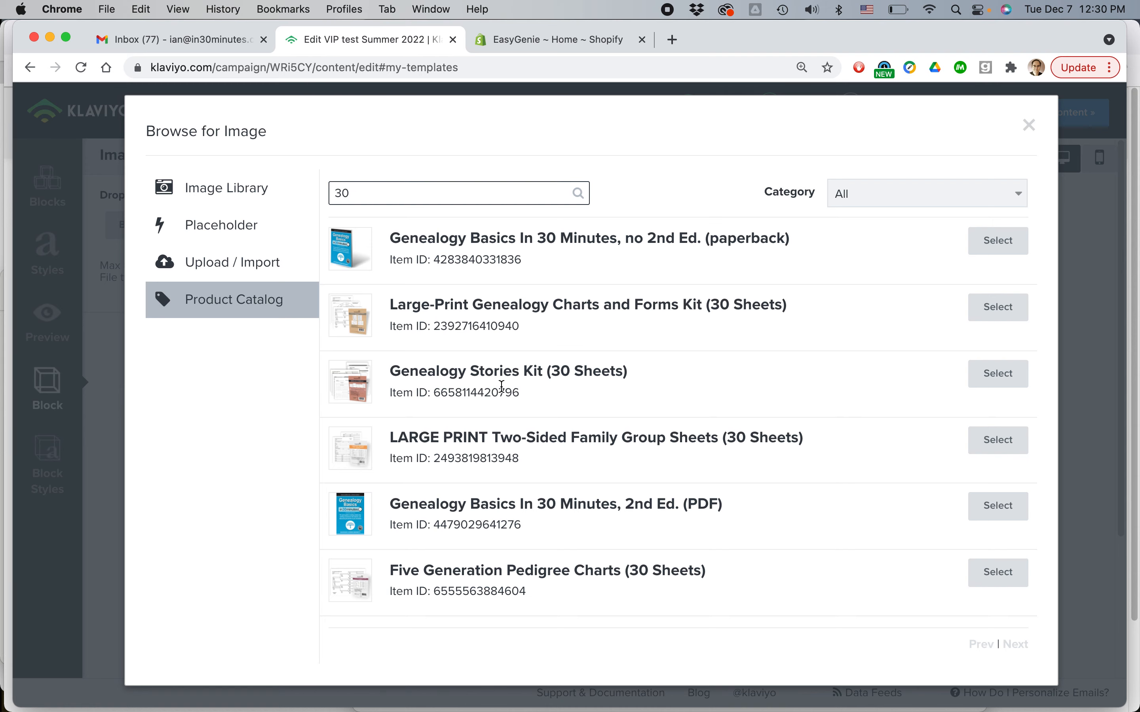
{"action": "left_click", "coordinate": [990, 567]}
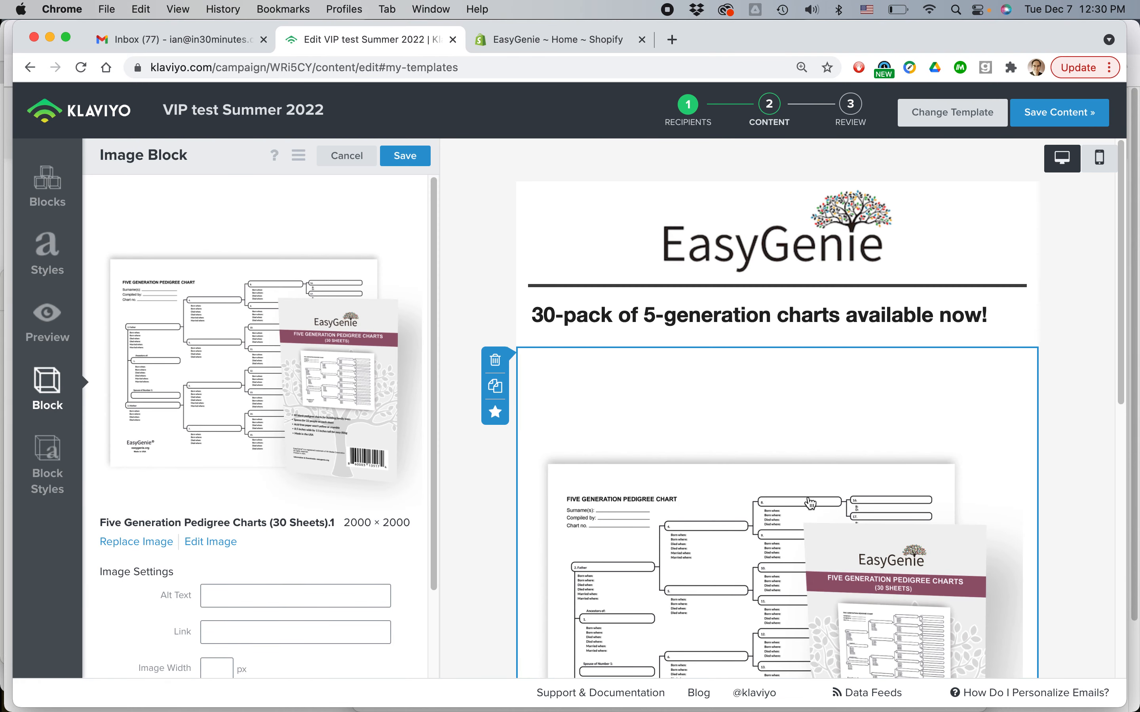
Step: Set the product image's alt text to "five-generation pedigree charts" and save the image block
{"action": "left_click", "coordinate": [217, 631]}
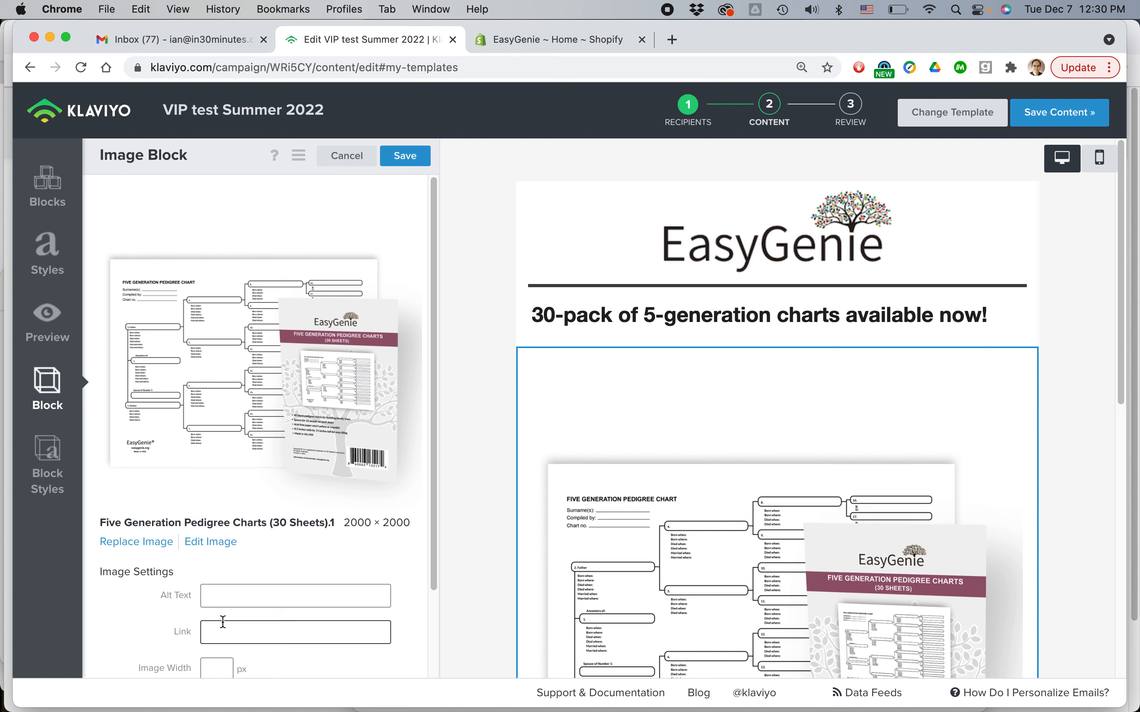
{"action": "left_click", "coordinate": [223, 597]}
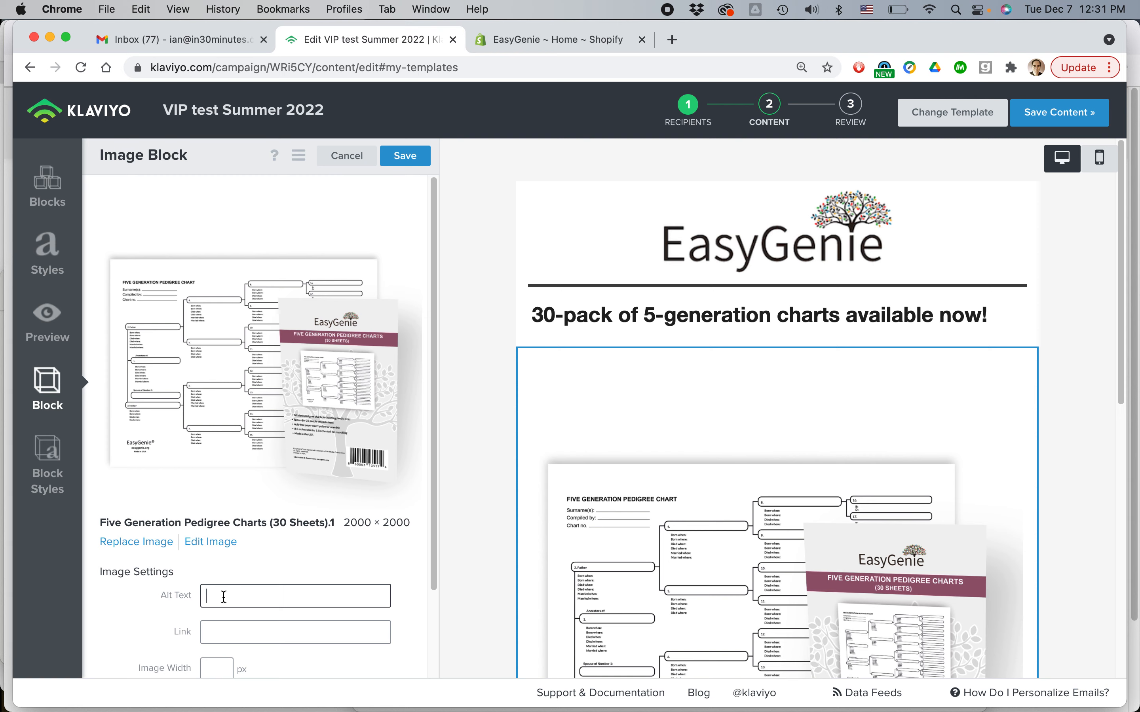
{"action": "key", "text": "super+v"}
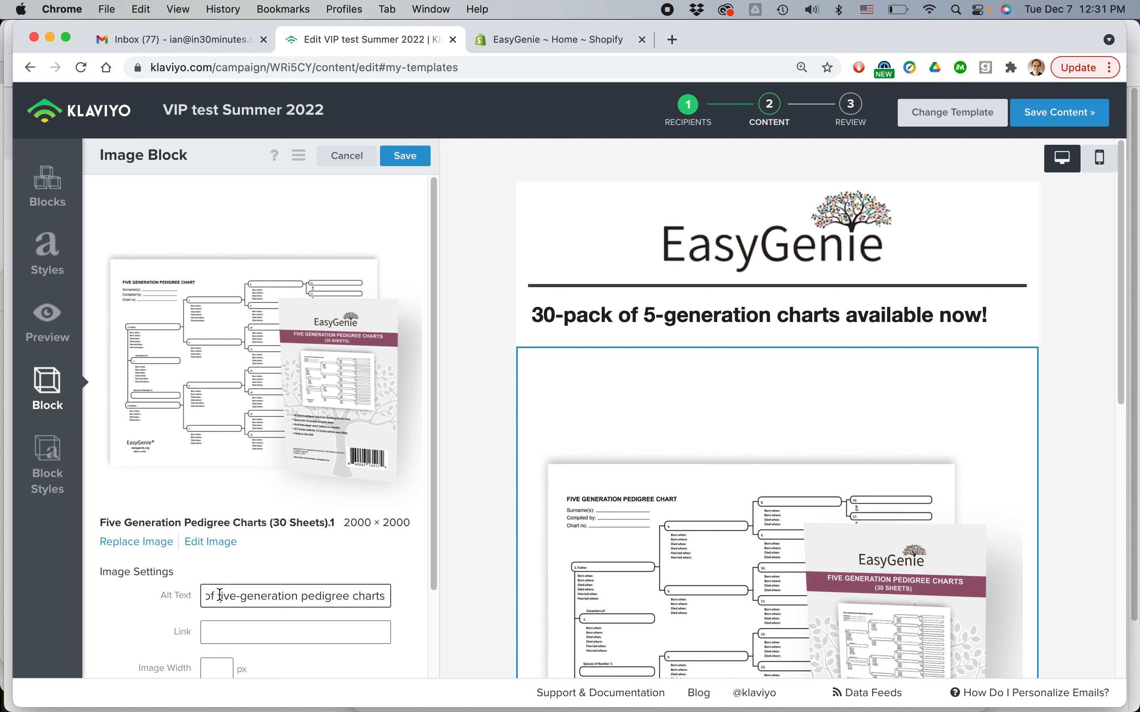
{"action": "left_click_drag", "start_coordinate": [218, 596], "coordinate": [203, 597]}
{"action": "key", "text": "BackSpace"}
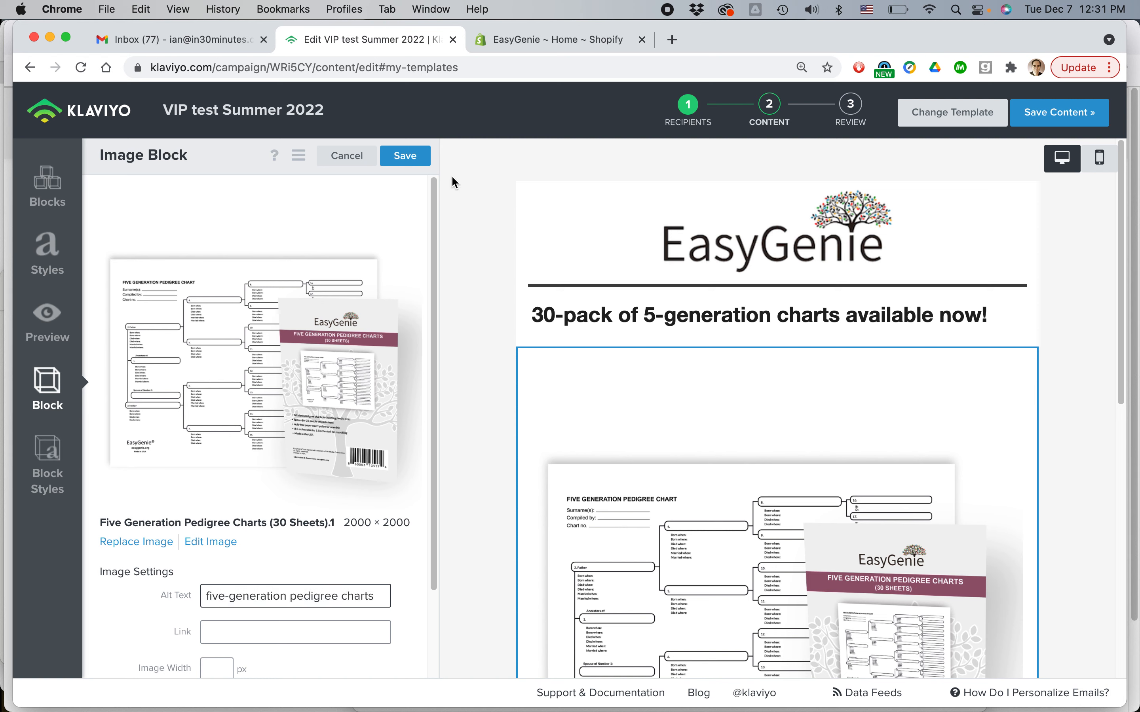
{"action": "left_click", "coordinate": [410, 159]}
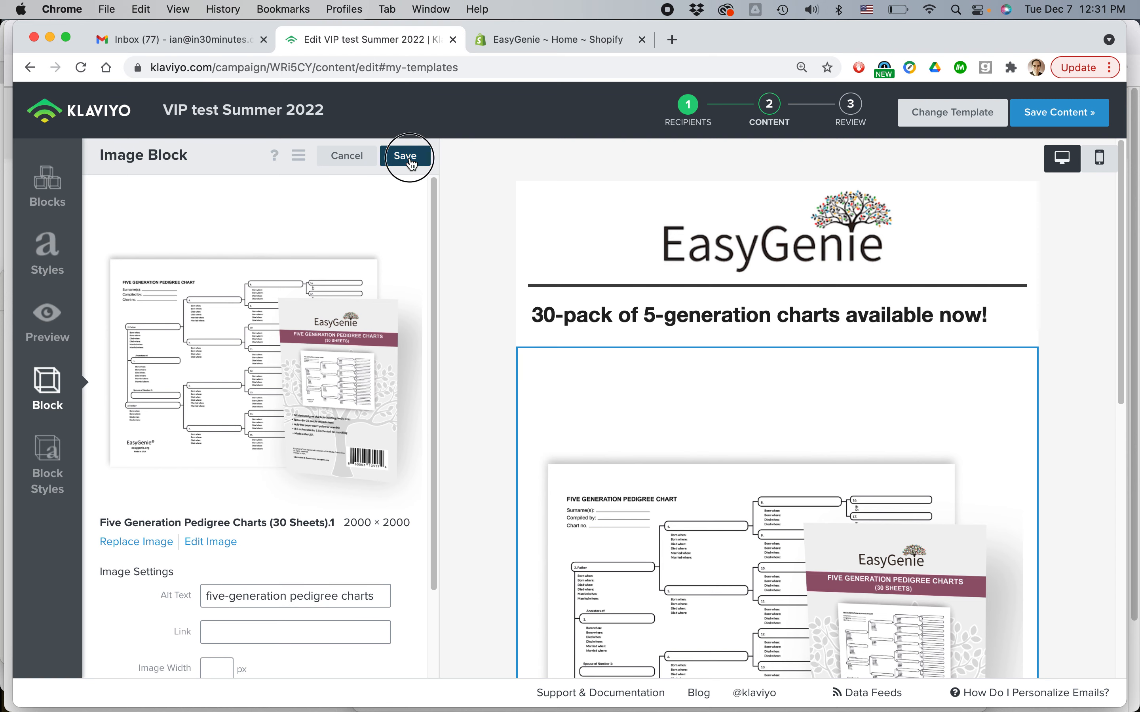
Step: Replace the placeholder body text below the image with the draft's paragraphs from "By popular demand" through the discount offer, copied from TextEdit
{"action": "scroll", "coordinate": [508, 301], "scroll_direction": "down", "scroll_amount": 5}
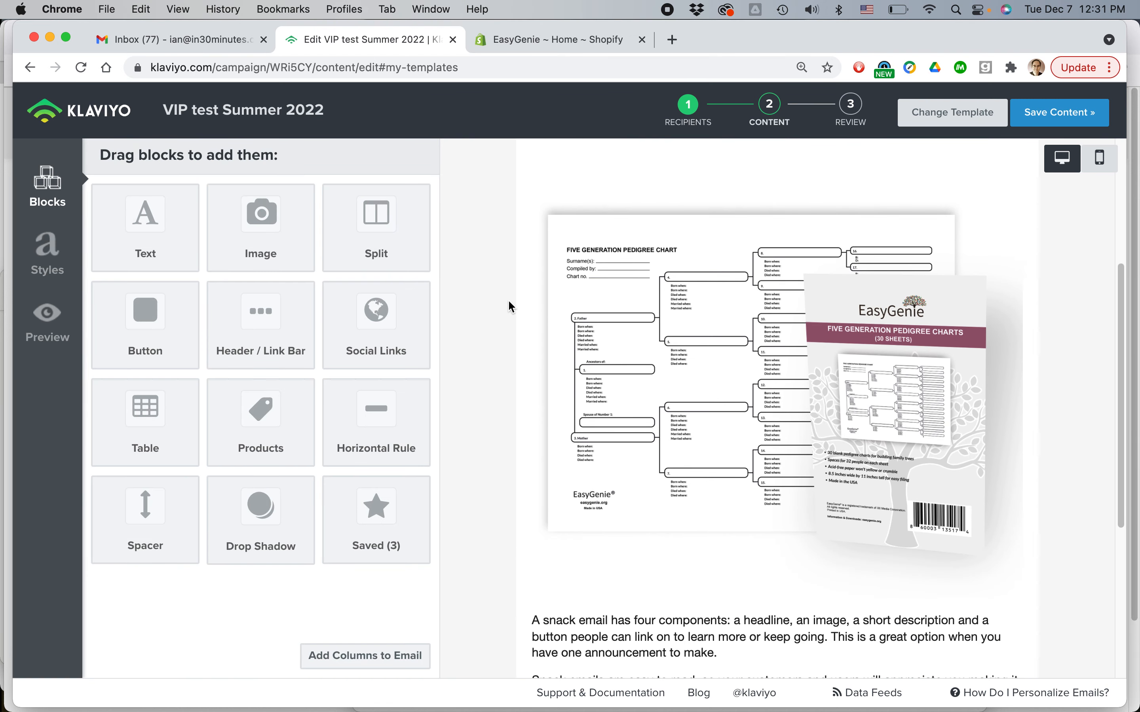
{"action": "scroll", "coordinate": [508, 302], "scroll_direction": "up", "scroll_amount": 5}
{"action": "scroll", "coordinate": [508, 305], "scroll_direction": "down", "scroll_amount": 5}
{"action": "scroll", "coordinate": [509, 305], "scroll_direction": "down", "scroll_amount": 1}
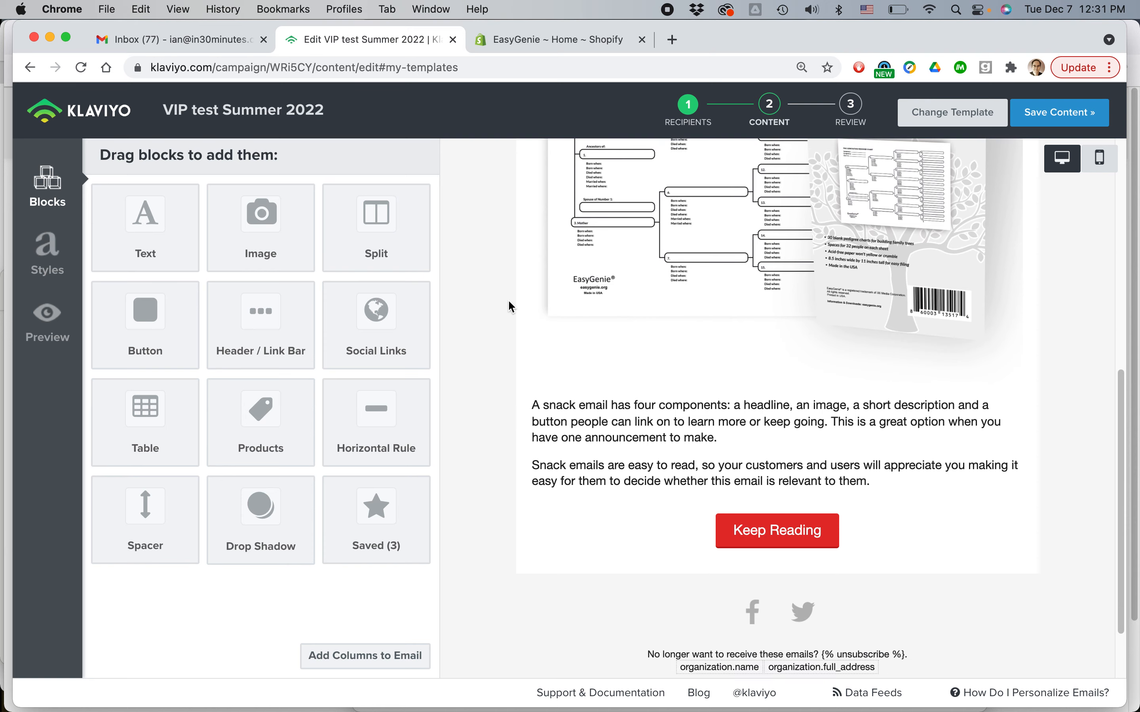
{"action": "left_click", "coordinate": [644, 455]}
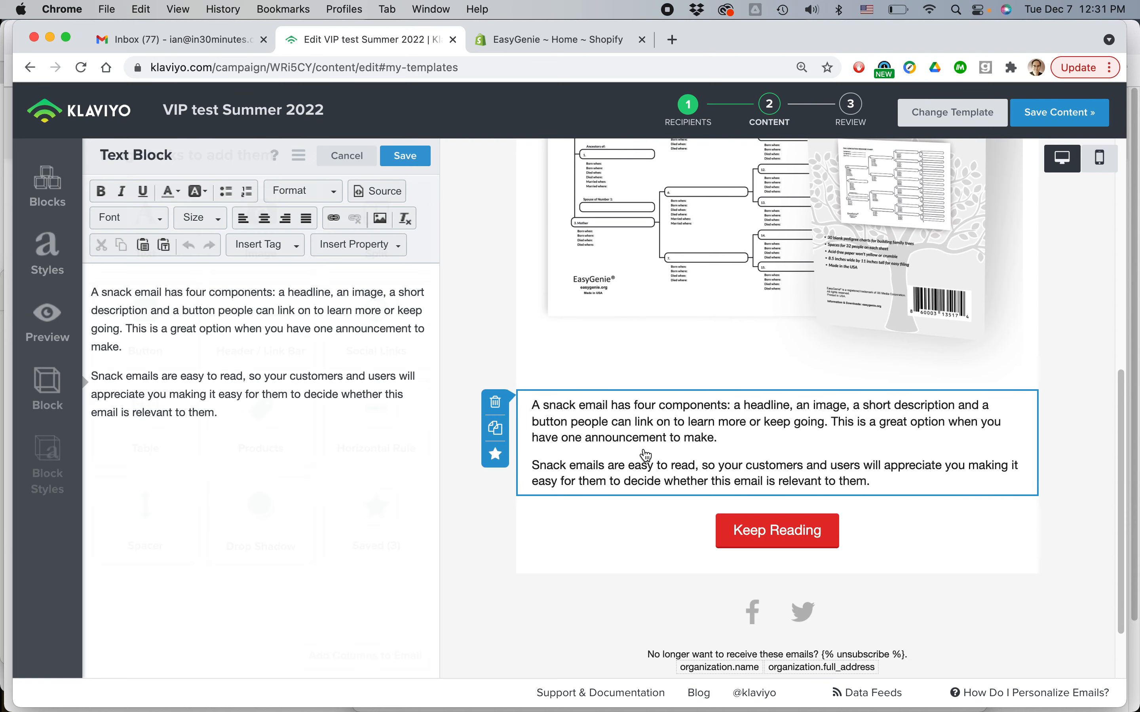
{"action": "key", "text": "super+Tab"}
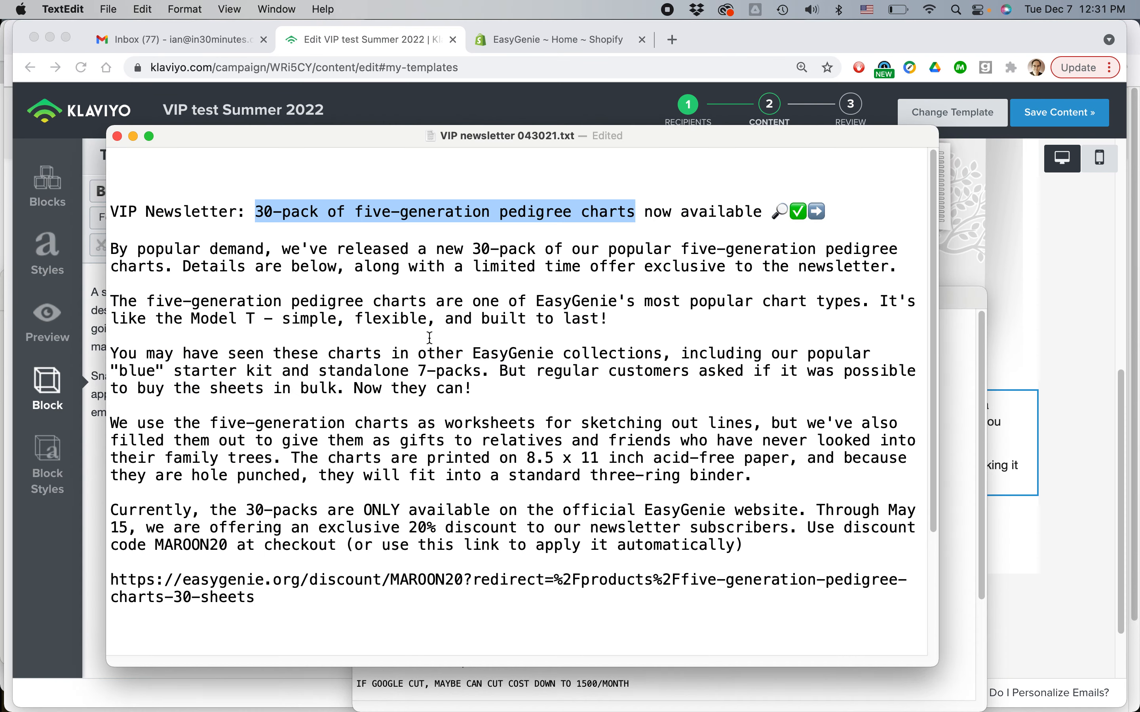
{"action": "left_click_drag", "start_coordinate": [111, 249], "coordinate": [753, 562]}
{"action": "key", "text": "super+c"}
{"action": "key", "text": "super+Tab"}
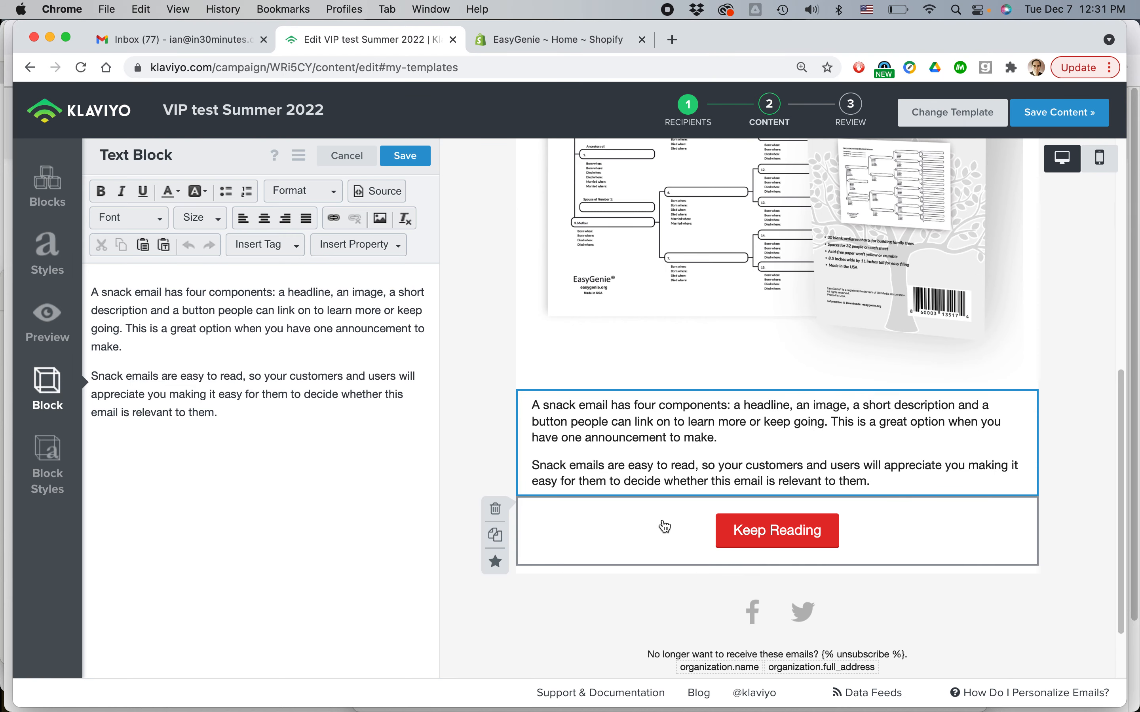
{"action": "triple_click", "coordinate": [277, 363]}
{"action": "key", "text": "super+a"}
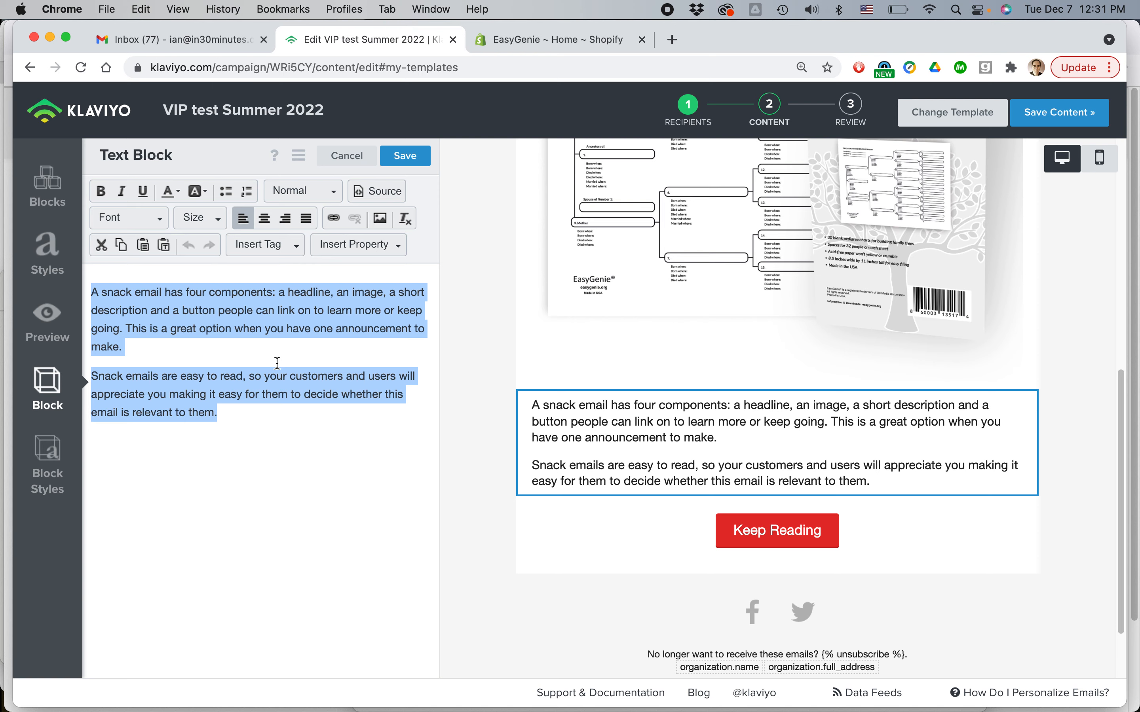
{"action": "key", "text": "super+v"}
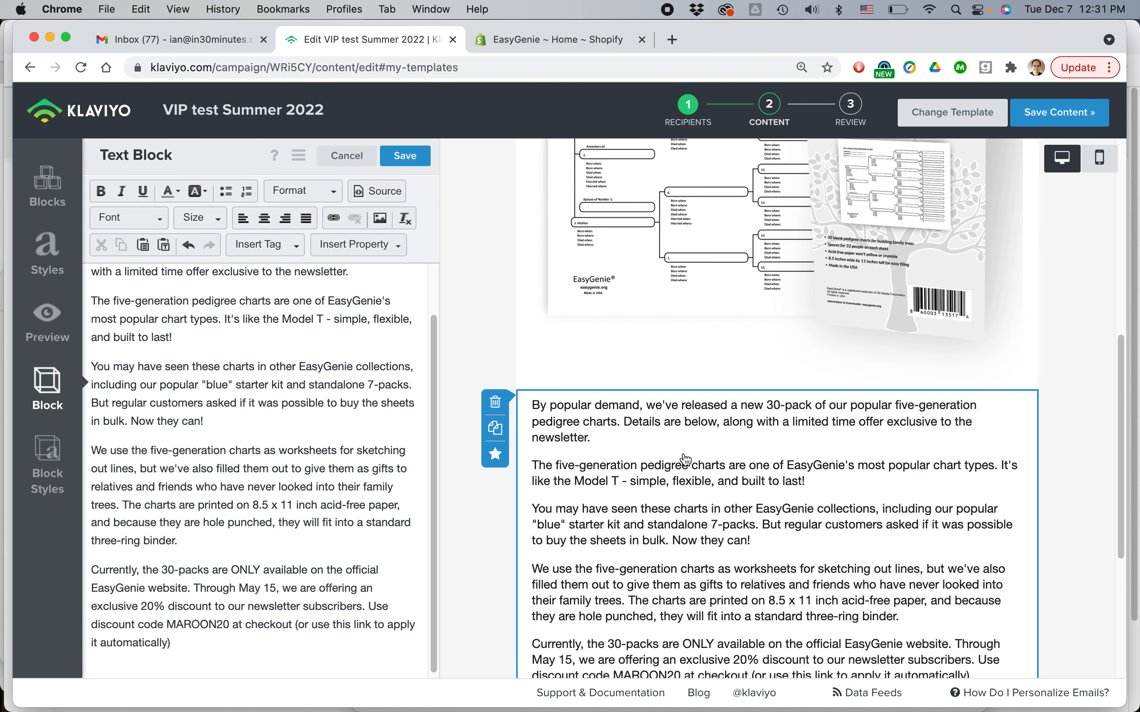
{"action": "scroll", "coordinate": [217, 311], "scroll_direction": "up", "scroll_amount": 3}
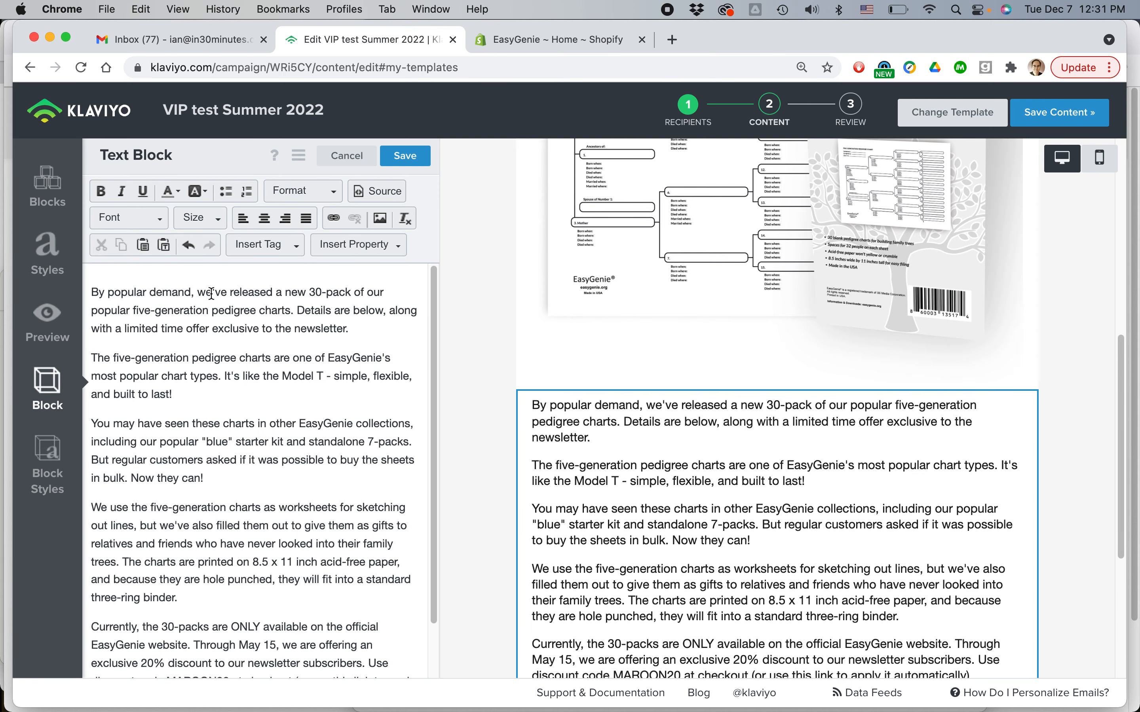
Step: Make the body text's opening sentence, "By popular demand, we've released a new 30-pack of our popular five-generation pedigree charts.", bold
{"action": "left_click_drag", "start_coordinate": [293, 311], "coordinate": [90, 293]}
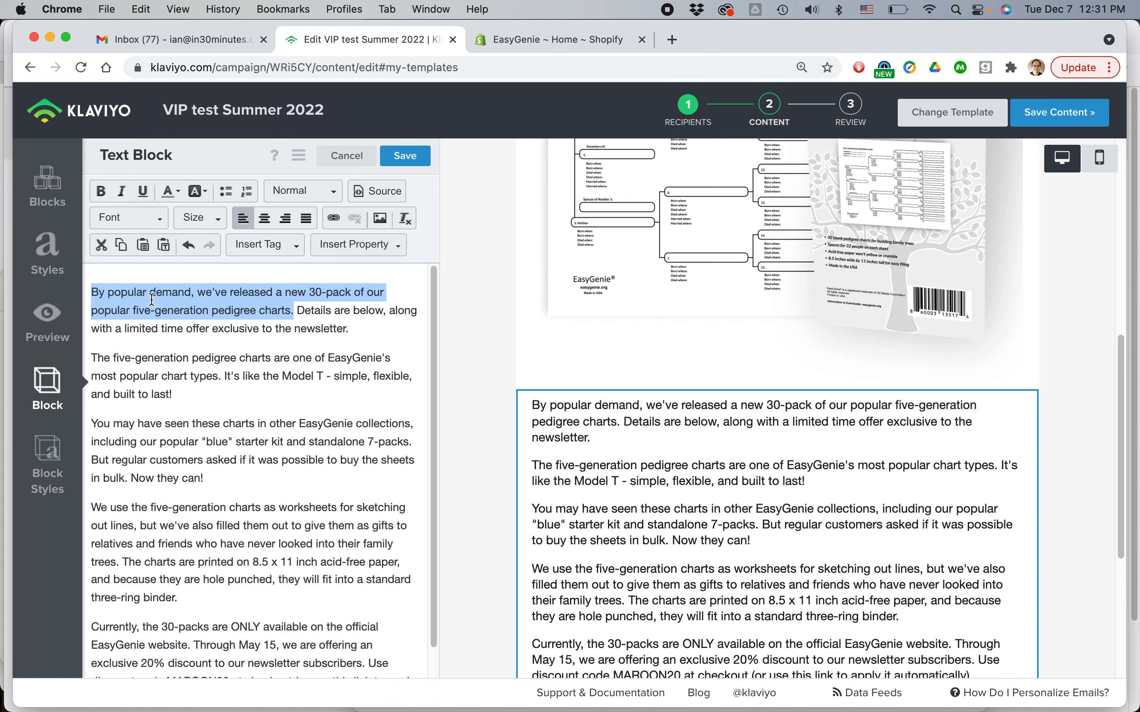
{"action": "left_click", "coordinate": [100, 193]}
{"action": "left_click", "coordinate": [204, 357]}
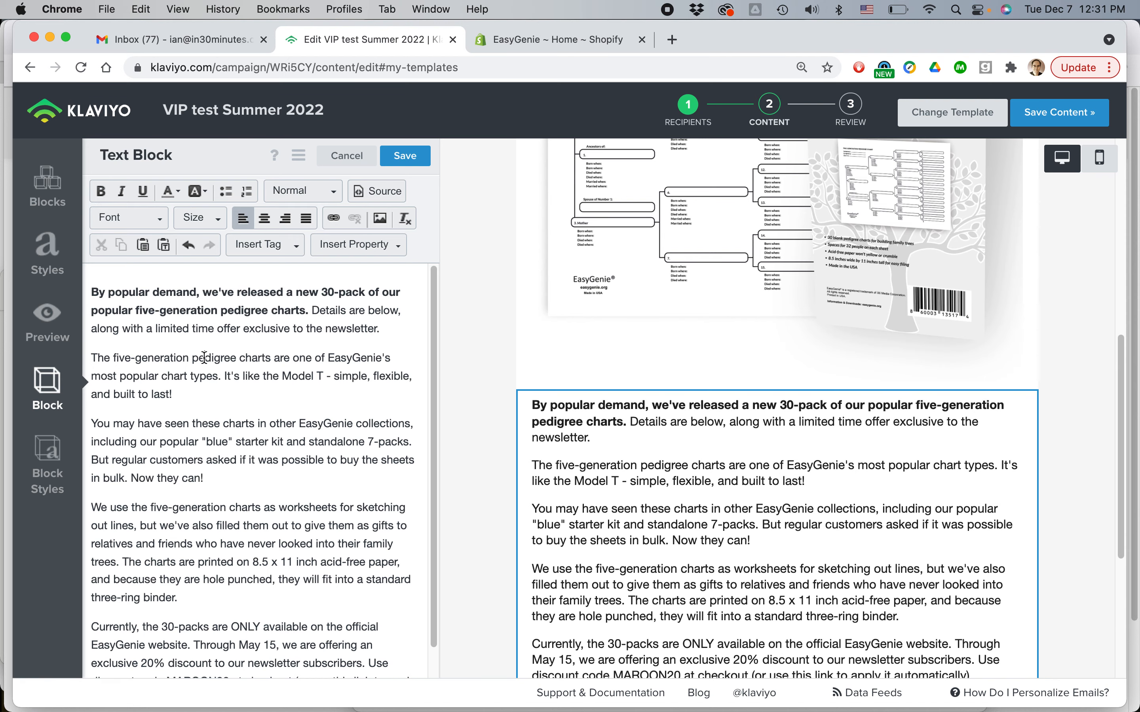
Step: Delete the body paragraph beginning "You may have seen these charts in other EasyGenie collections"
{"action": "scroll", "coordinate": [203, 357], "scroll_direction": "down", "scroll_amount": 1}
{"action": "scroll", "coordinate": [204, 356], "scroll_direction": "down", "scroll_amount": 1}
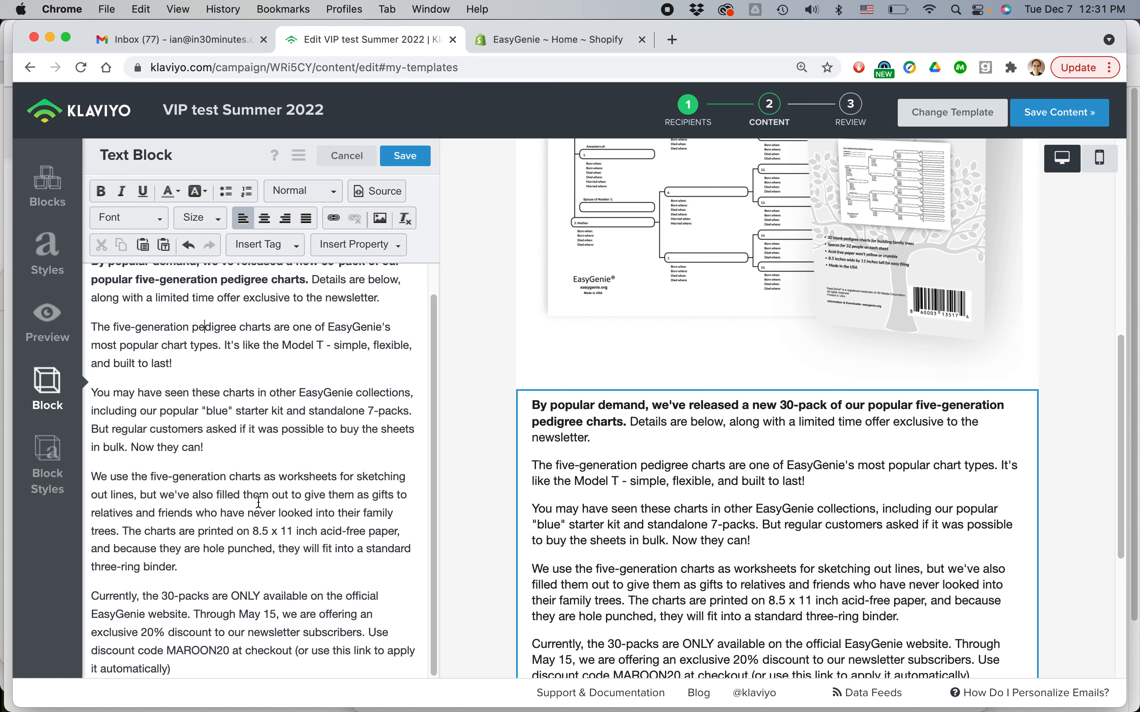
{"action": "triple_click", "coordinate": [219, 512]}
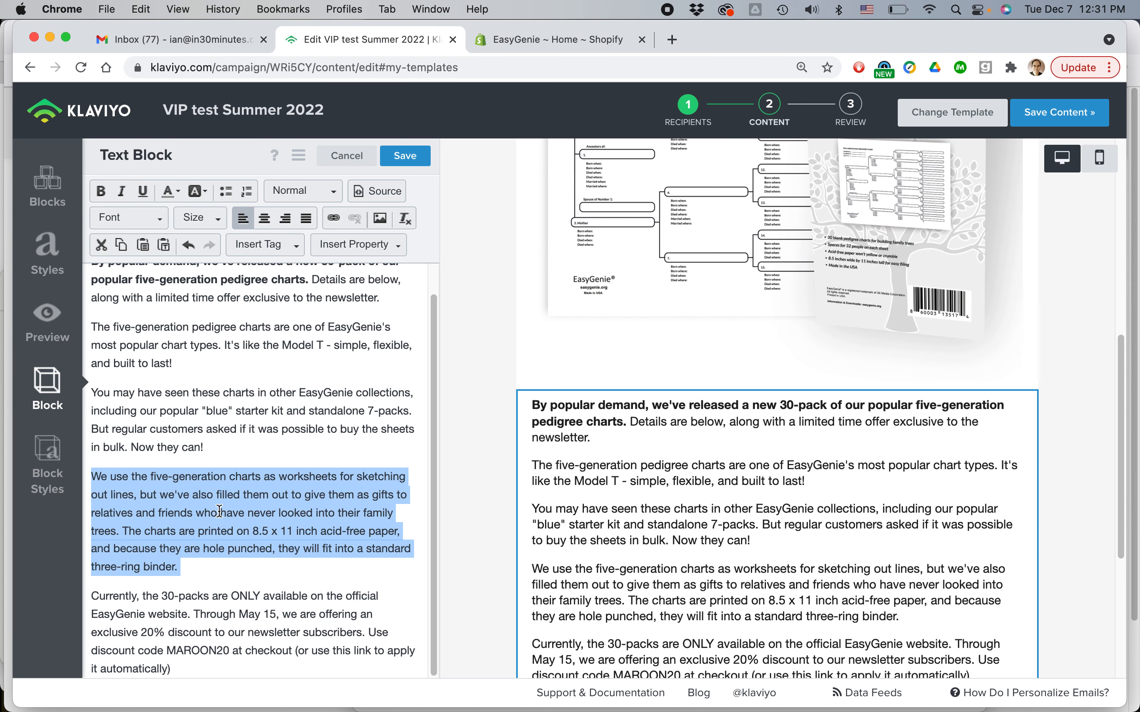
{"action": "triple_click", "coordinate": [220, 395]}
{"action": "key", "text": "BackSpace"}
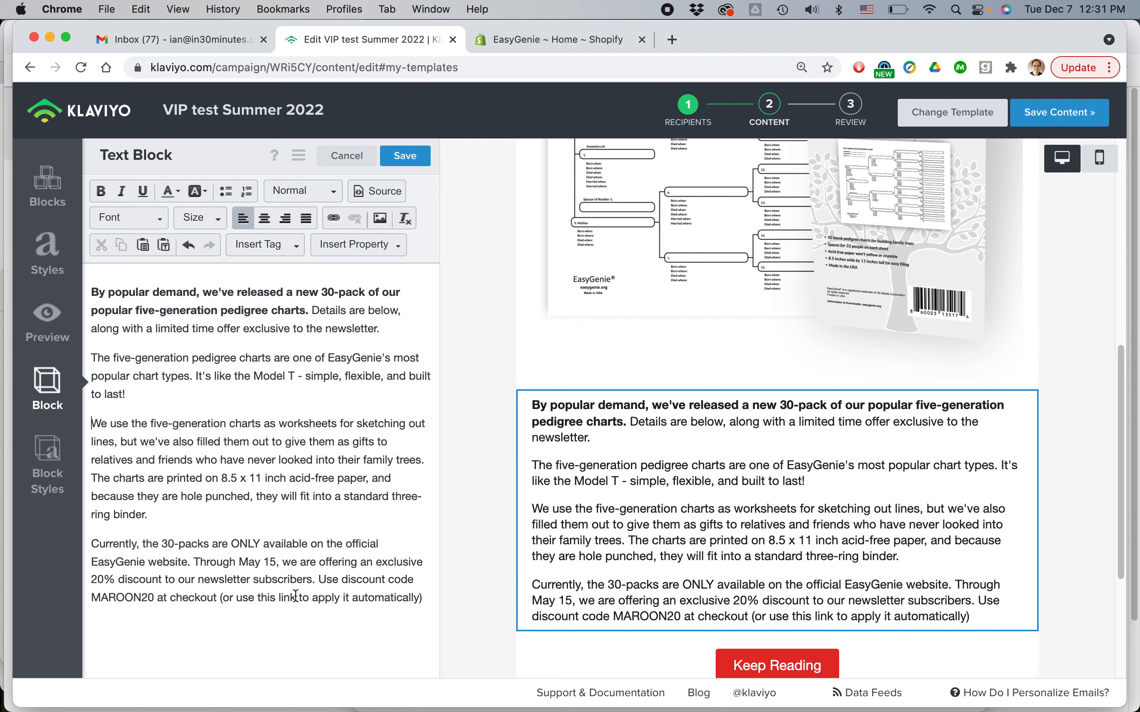
Step: Link the words "or use this link" to the MAROON20 discount URL copied from the TextEdit draft, and save the text block
{"action": "key", "text": "super+Tab"}
{"action": "triple_click", "coordinate": [328, 584]}
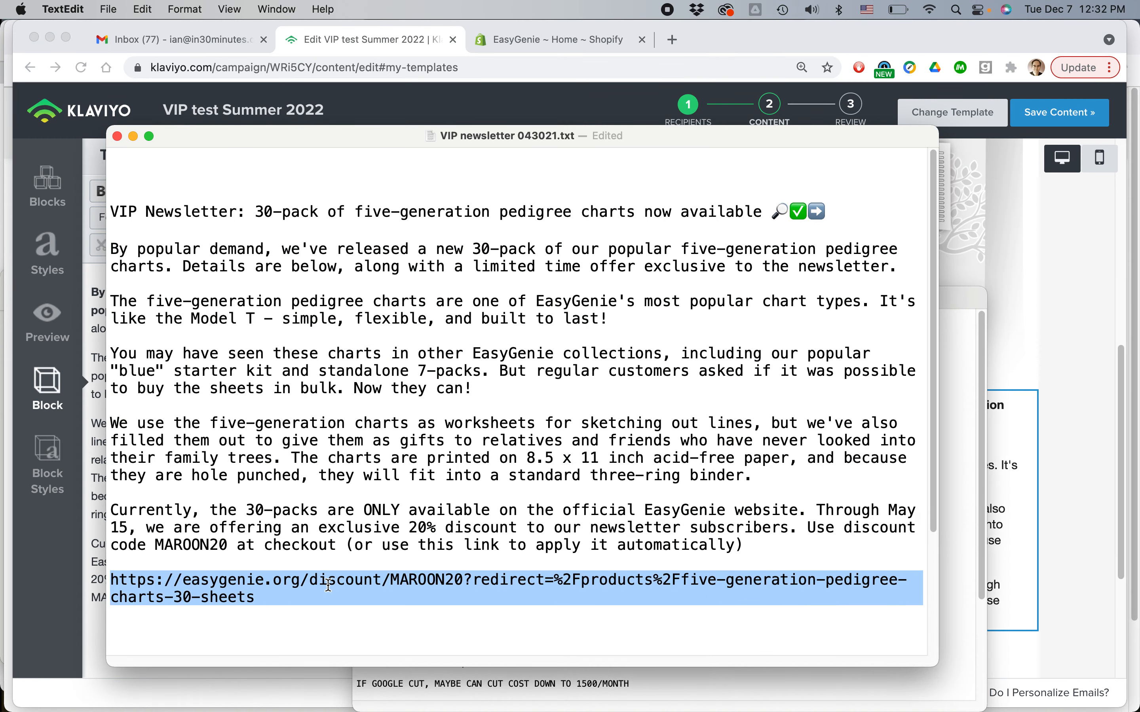
{"action": "key", "text": "super+Tab"}
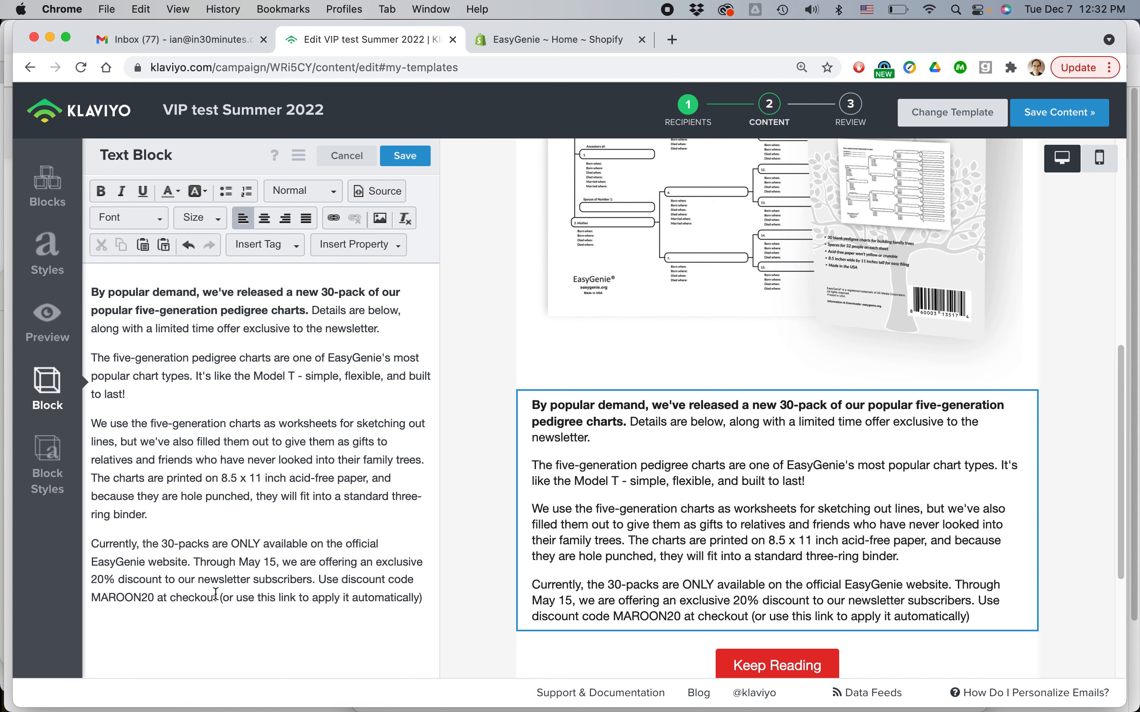
{"action": "left_click_drag", "start_coordinate": [222, 597], "coordinate": [295, 597]}
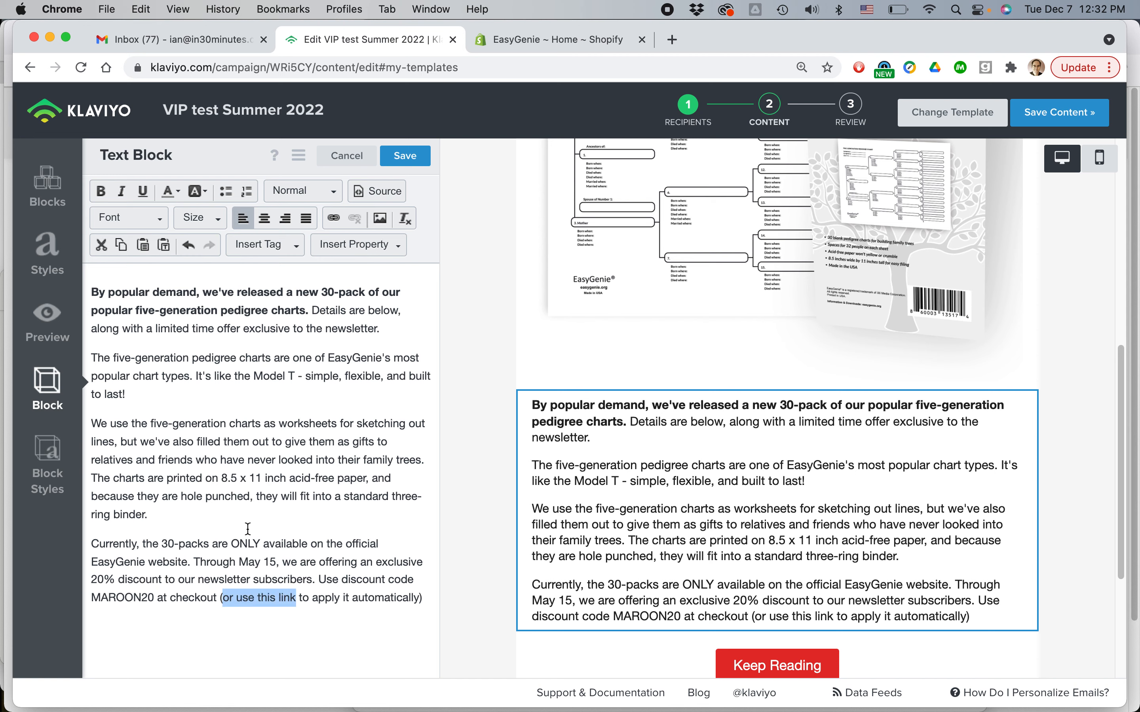
{"action": "left_click", "coordinate": [333, 219]}
{"action": "key", "text": "super+v"}
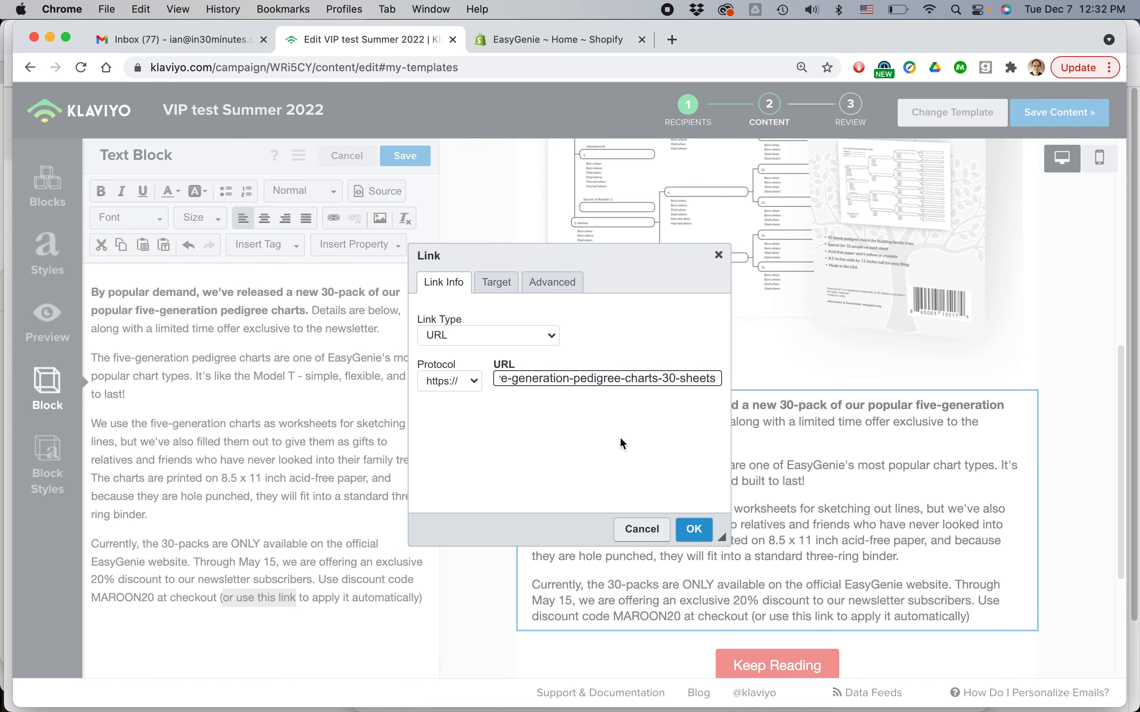
{"action": "left_click", "coordinate": [694, 530]}
{"action": "scroll", "coordinate": [655, 534], "scroll_direction": "down", "scroll_amount": 2}
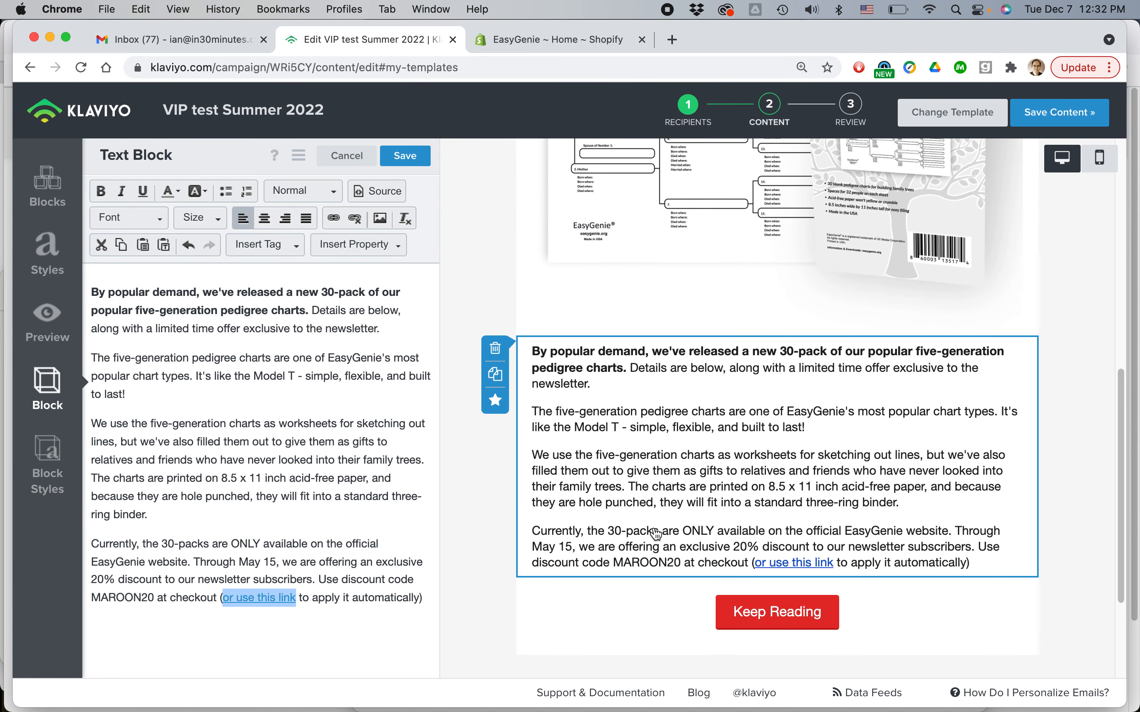
{"action": "left_click", "coordinate": [404, 156]}
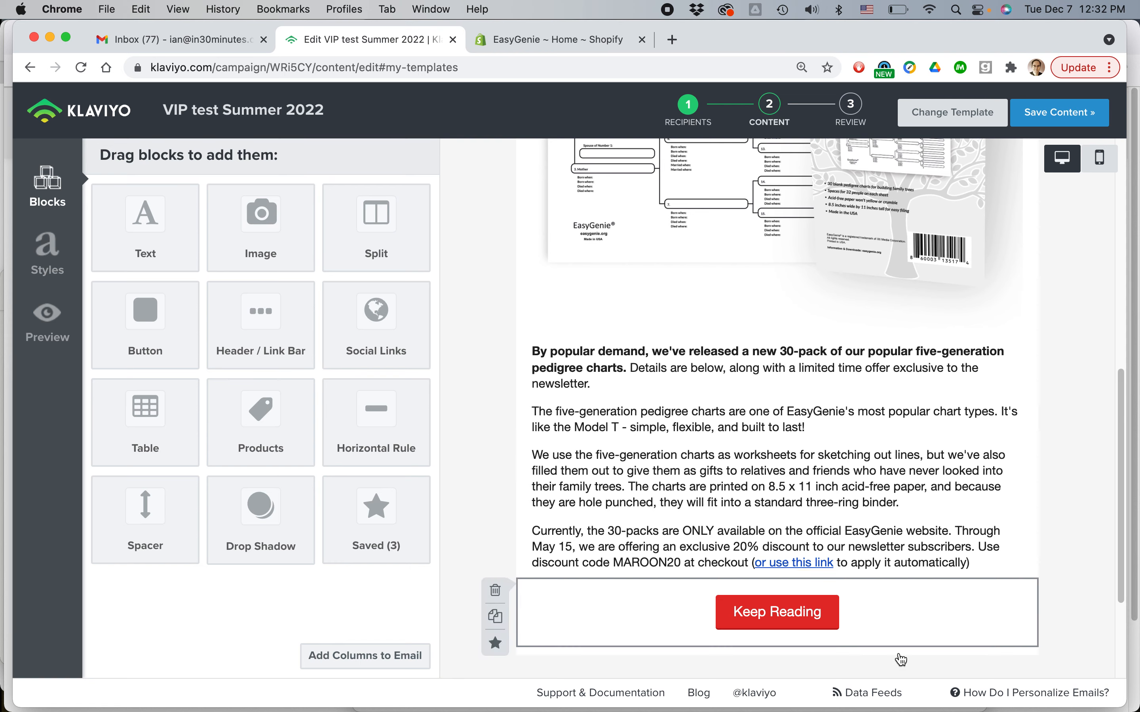
Step: Change the text of the red button below the body copy to "View Product"
{"action": "left_click", "coordinate": [791, 617]}
{"action": "left_click", "coordinate": [238, 219]}
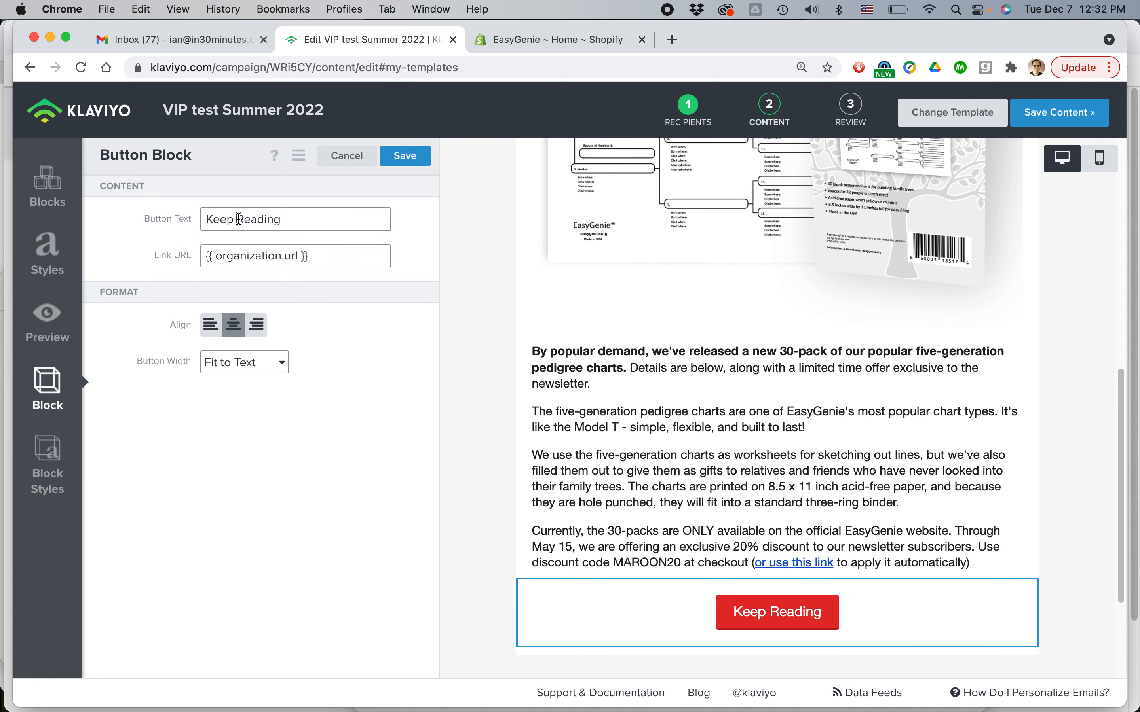
{"action": "triple_click", "coordinate": [238, 219]}
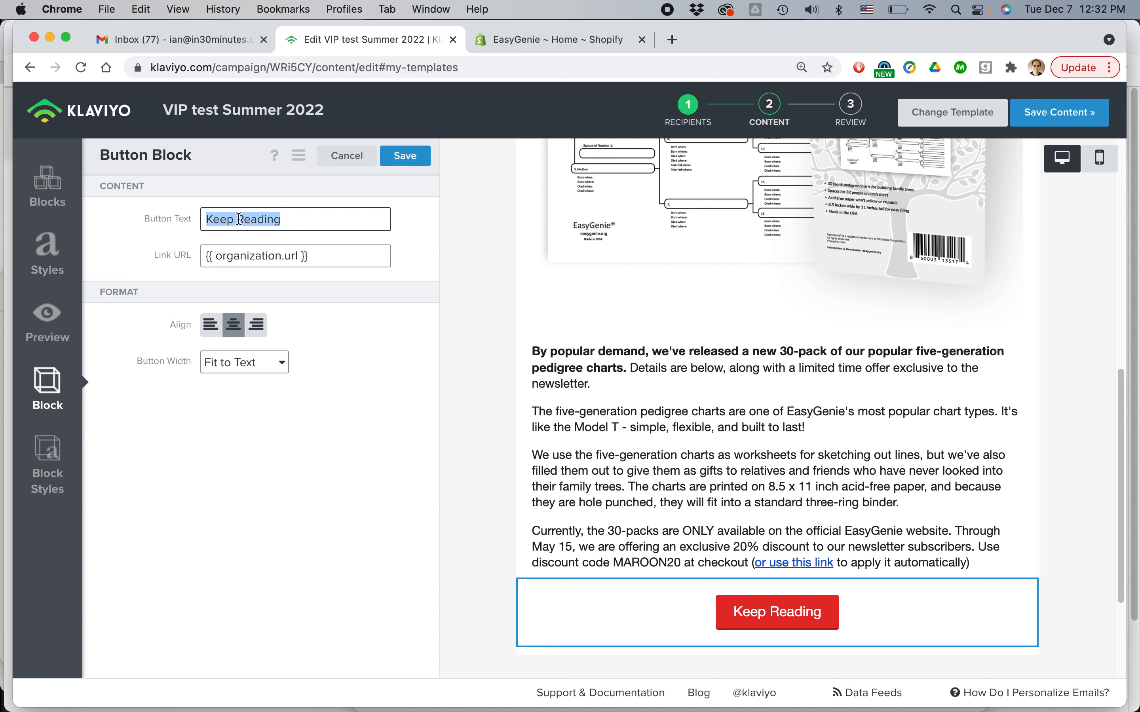
{"action": "type", "text": "Vi"}
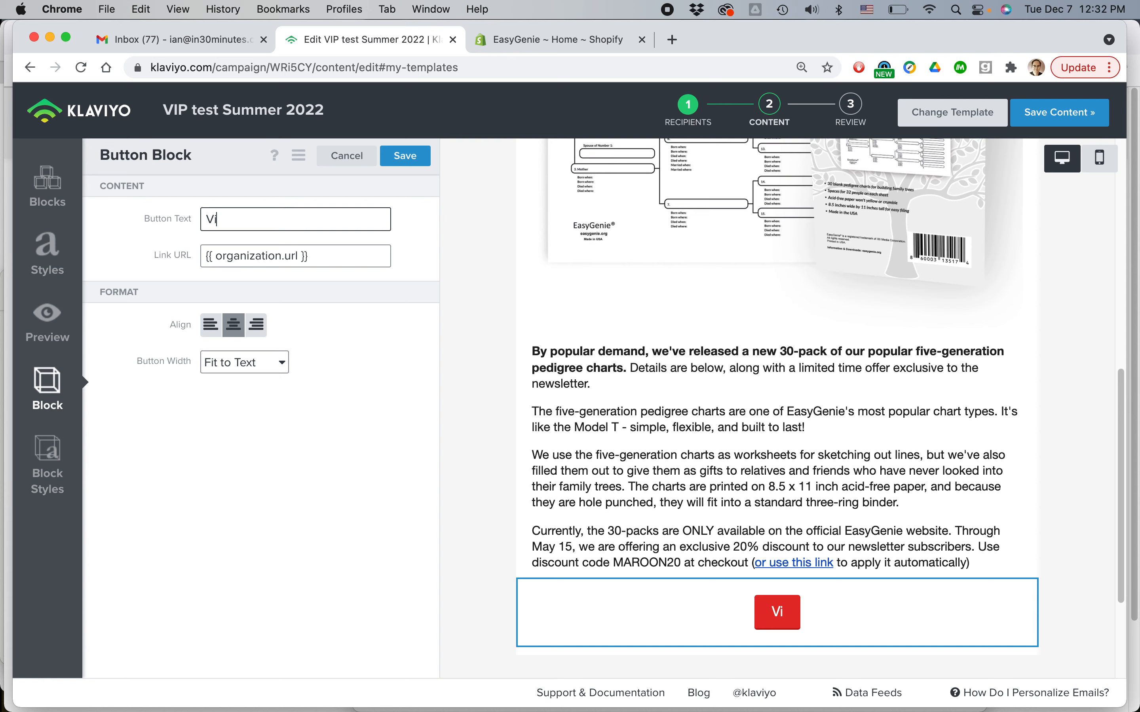
{"action": "type", "text": "ew Photos"}
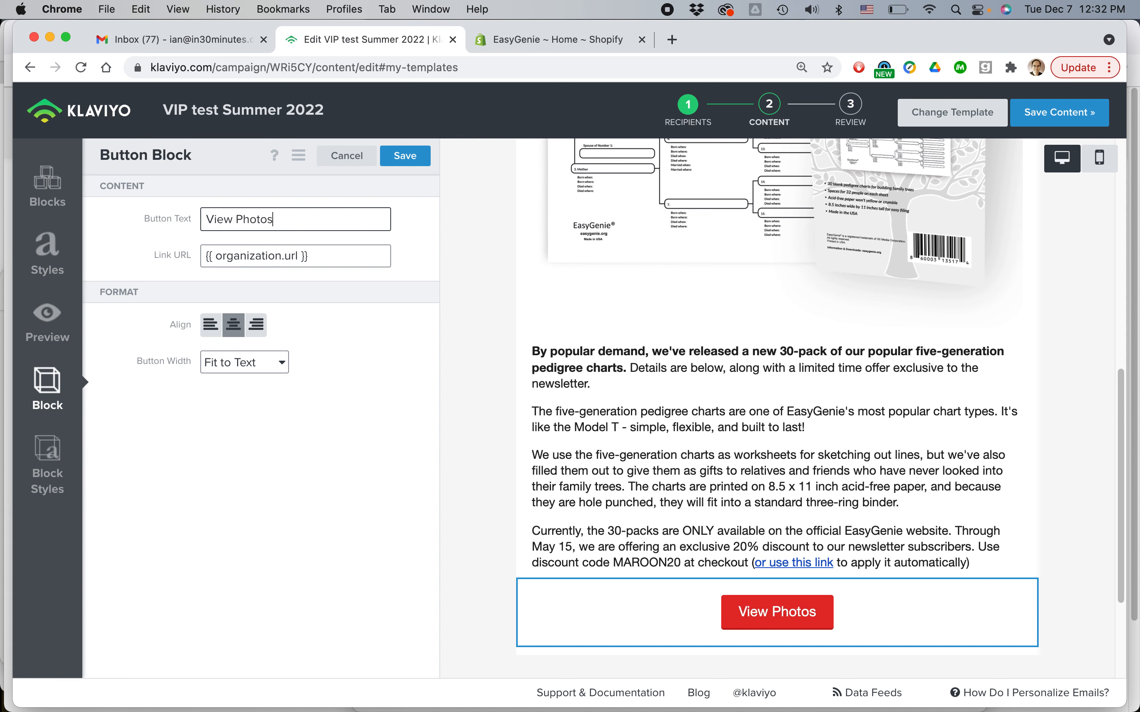
{"action": "key", "text": "shift+alt+Left"}
{"action": "type", "text": "Product"}
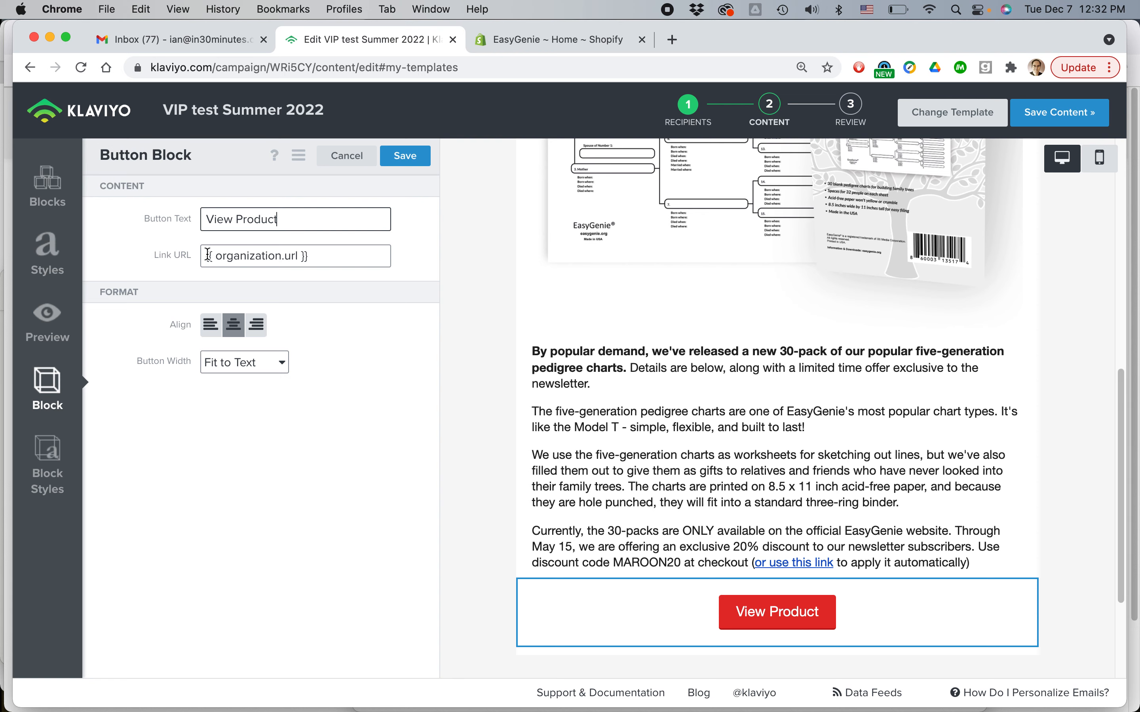
{"action": "triple_click", "coordinate": [270, 255]}
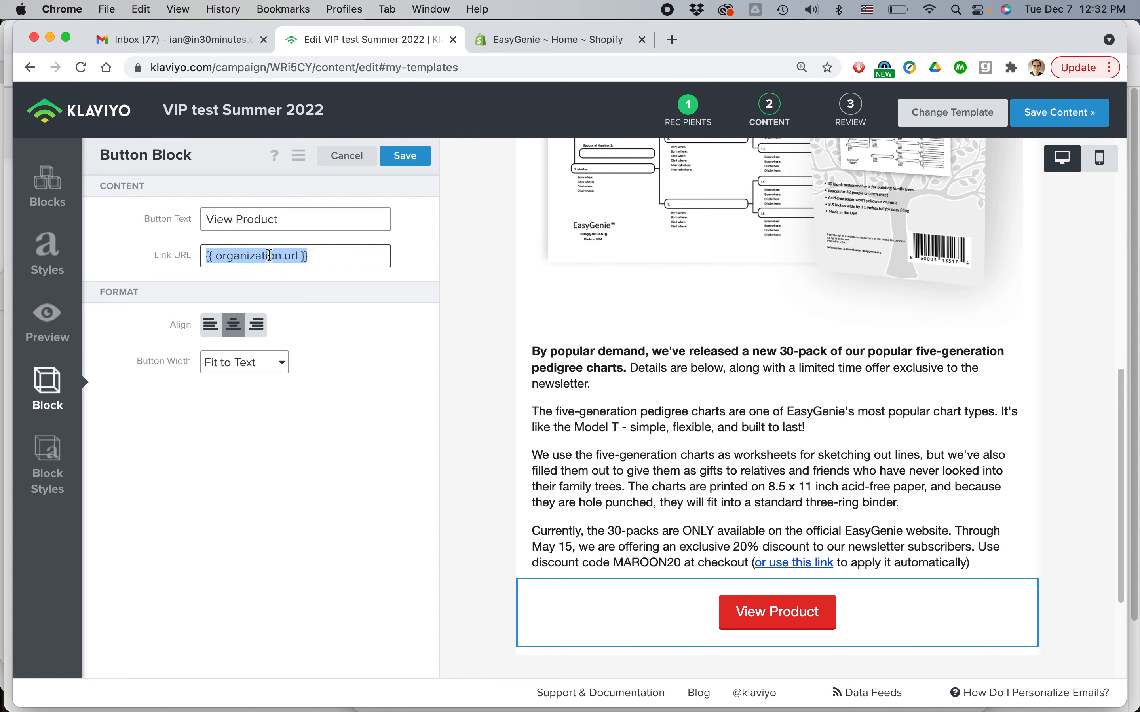
{"action": "key", "text": "super+Tab"}
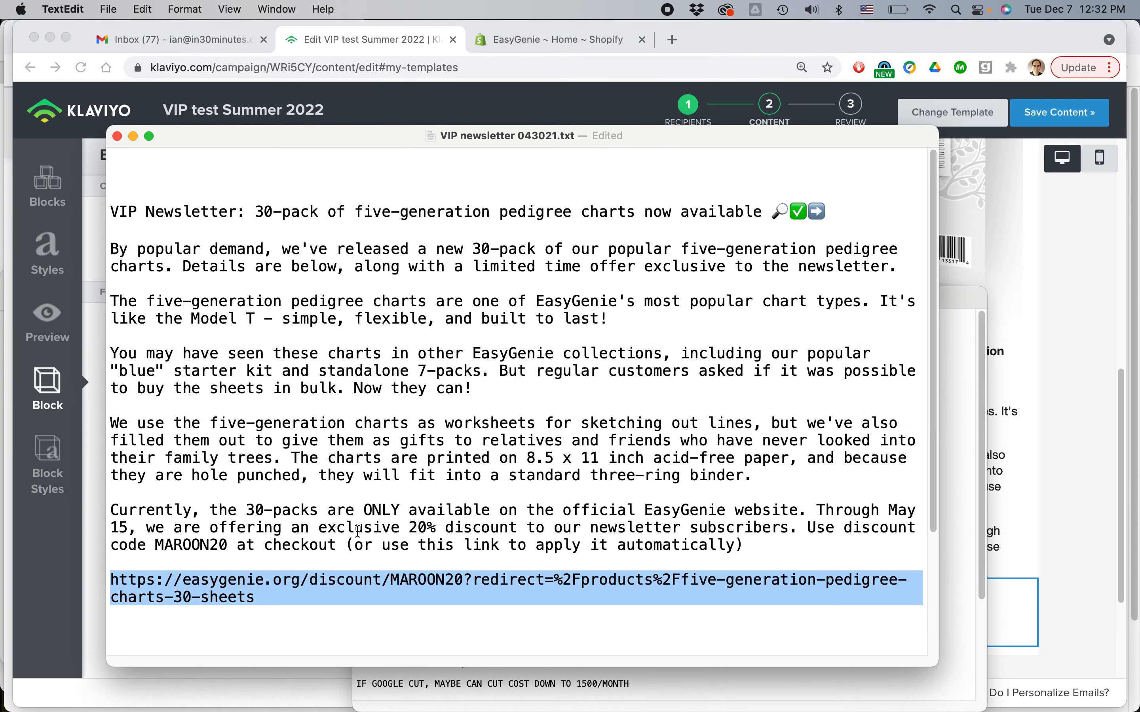
{"action": "key", "text": "super+Tab"}
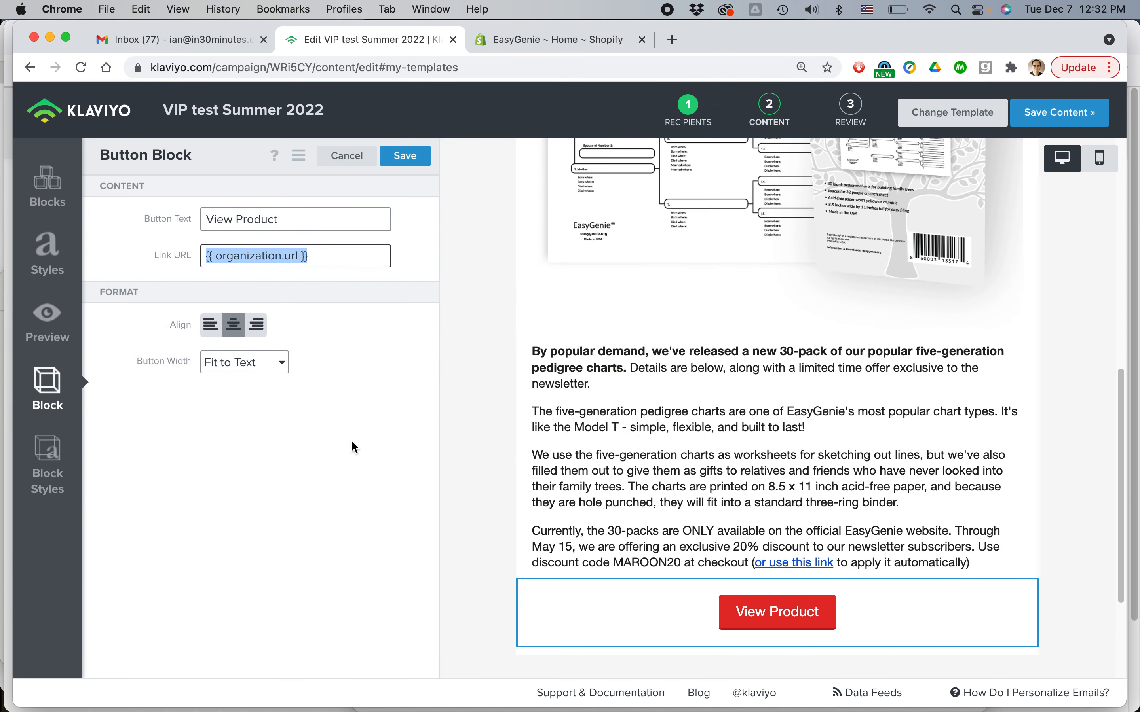
{"action": "type", "text": "https://easygenie.org/discount/MAROON20?redirect=%2Fproducts%2Ffive-generation-pedigree-charts-30-sheets"}
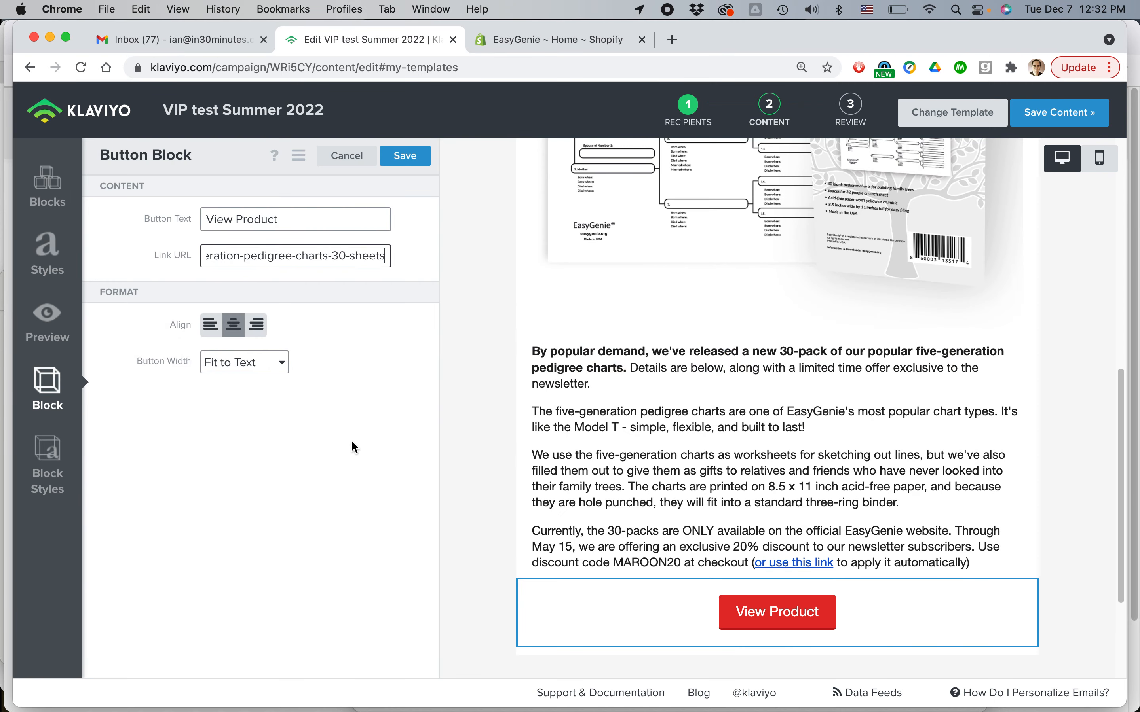
{"action": "left_click", "coordinate": [405, 160]}
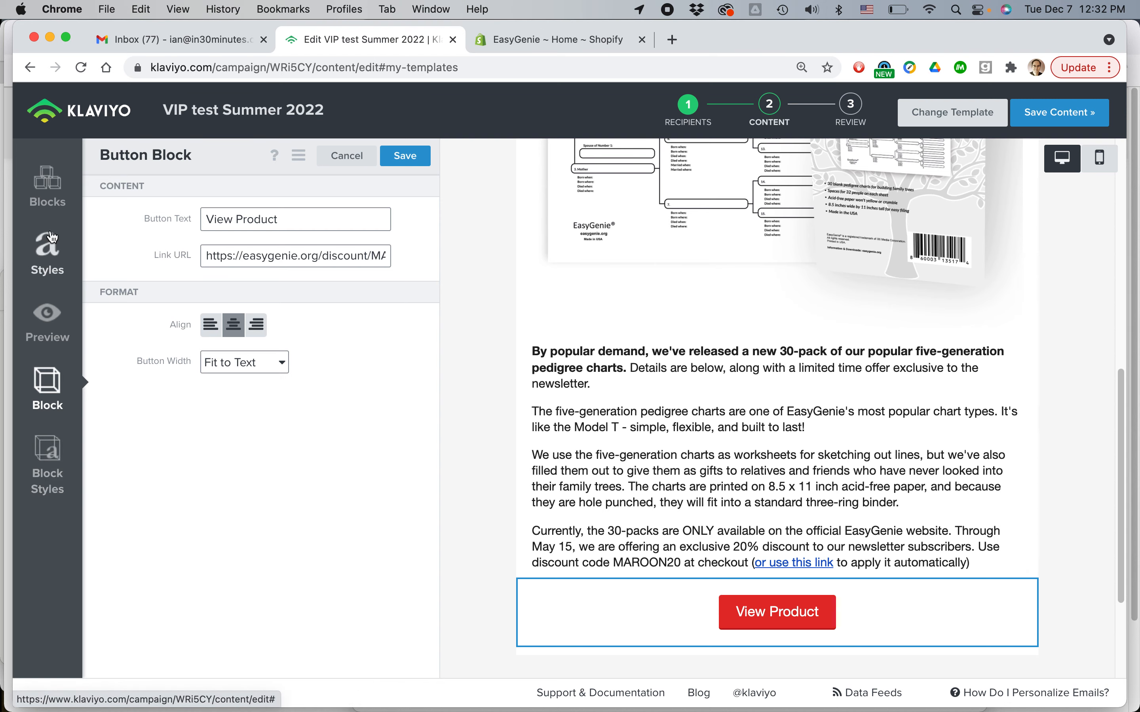
Step: Look through the email-wide style settings, from width and text fonts to headings, mobile sizes and background, and return to the block list
{"action": "left_click", "coordinate": [47, 252]}
{"action": "scroll", "coordinate": [293, 397], "scroll_direction": "down", "scroll_amount": 3}
{"action": "scroll", "coordinate": [295, 400], "scroll_direction": "down", "scroll_amount": 15}
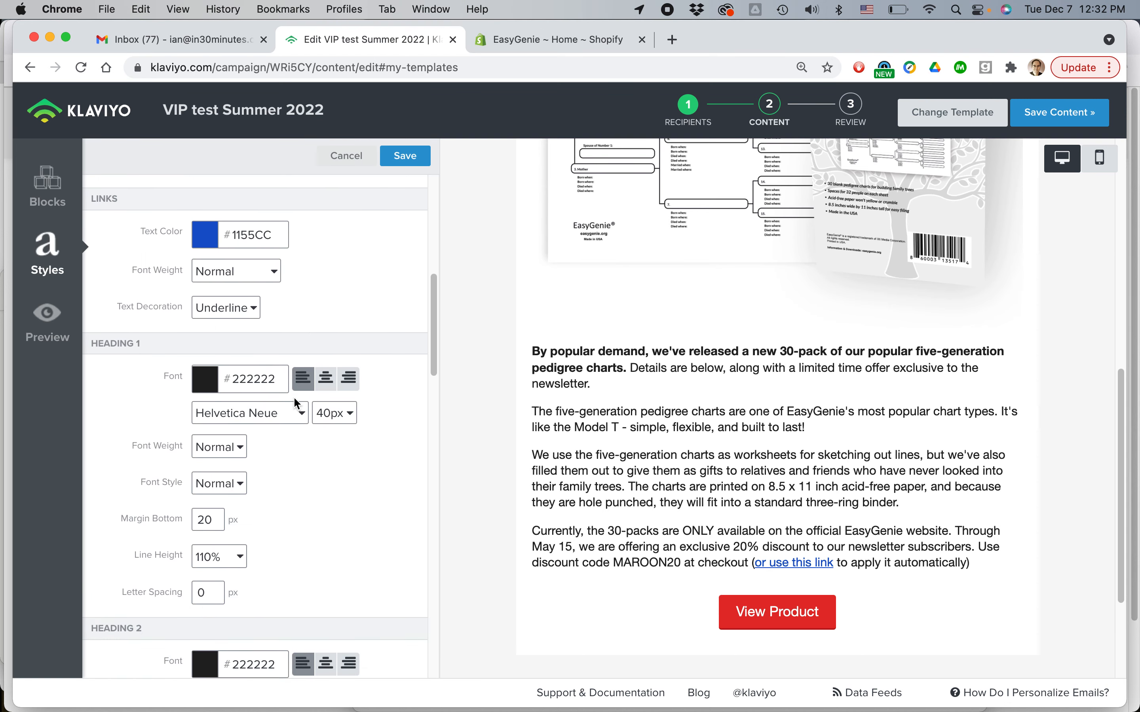
{"action": "scroll", "coordinate": [295, 400], "scroll_direction": "down", "scroll_amount": 2}
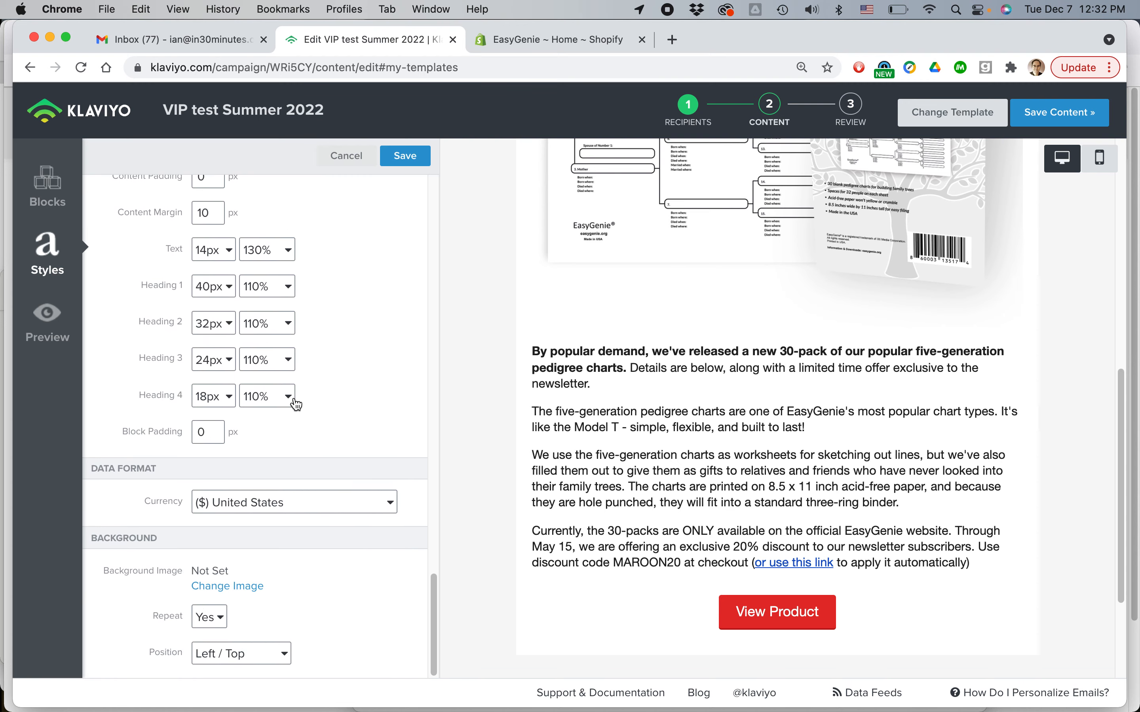
{"action": "scroll", "coordinate": [294, 401], "scroll_direction": "up", "scroll_amount": 12}
{"action": "scroll", "coordinate": [294, 399], "scroll_direction": "up", "scroll_amount": 8}
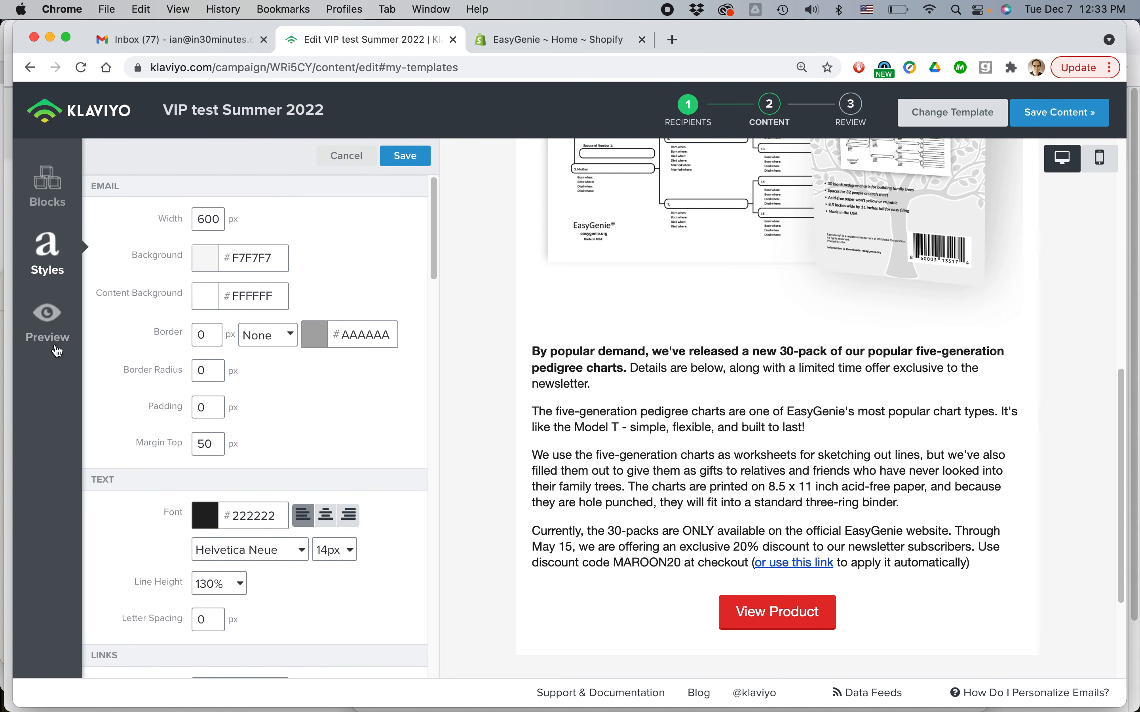
{"action": "left_click", "coordinate": [55, 184]}
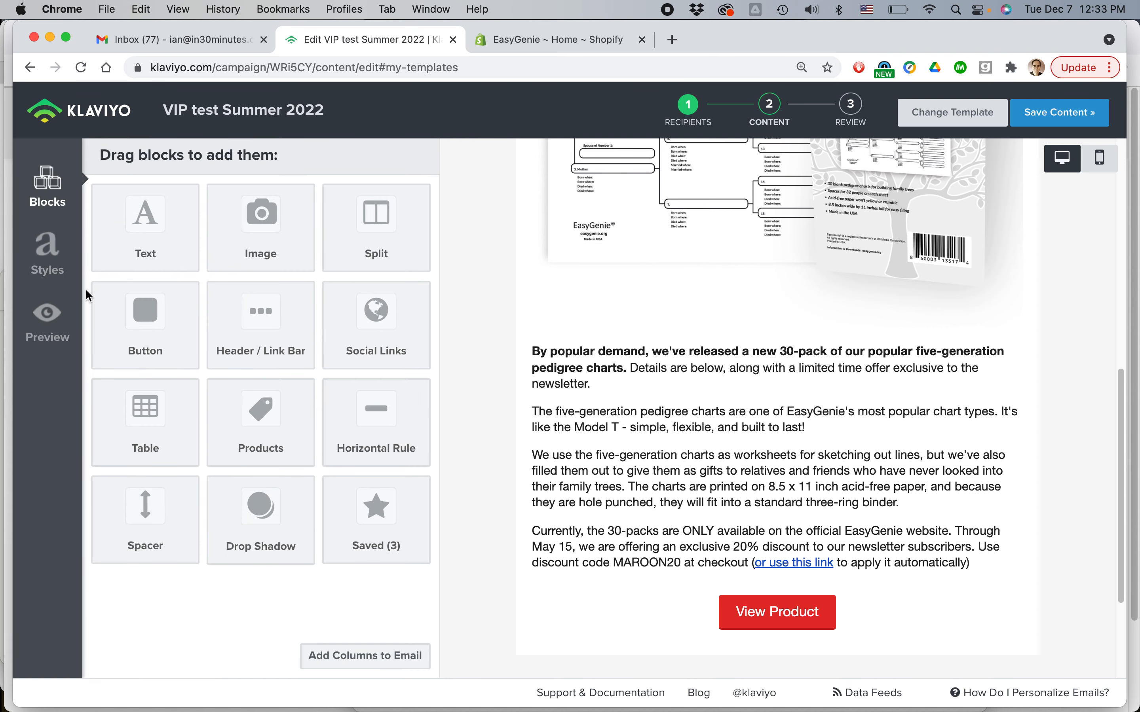
Step: Examine the body text block's own style settings, including font, border, padding and margin, and return to its content
{"action": "left_click", "coordinate": [613, 507]}
{"action": "left_click", "coordinate": [46, 451]}
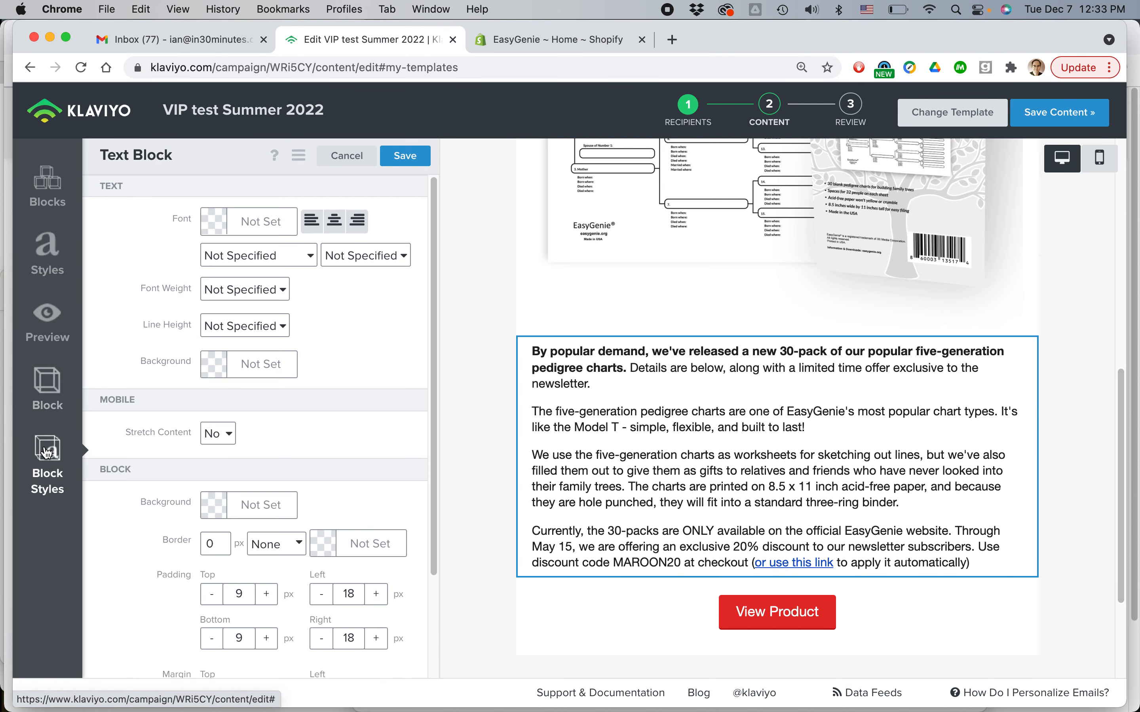
{"action": "scroll", "coordinate": [179, 415], "scroll_direction": "down", "scroll_amount": 3}
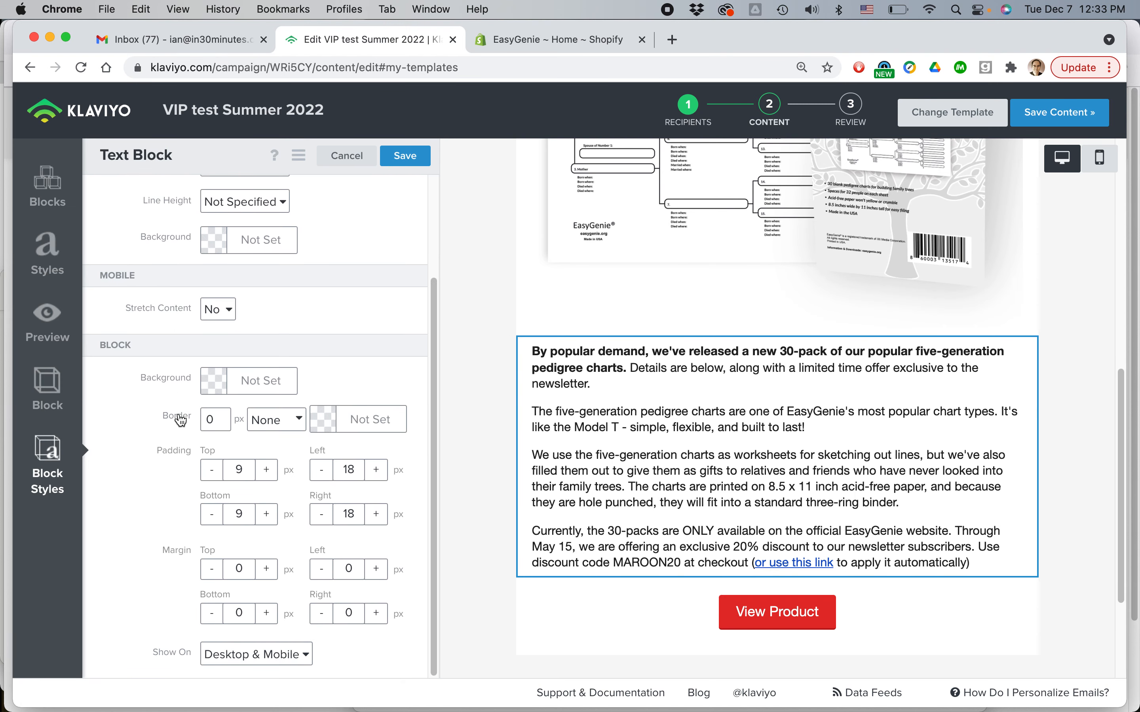
{"action": "scroll", "coordinate": [181, 420], "scroll_direction": "up", "scroll_amount": 2}
{"action": "left_click", "coordinate": [47, 386]}
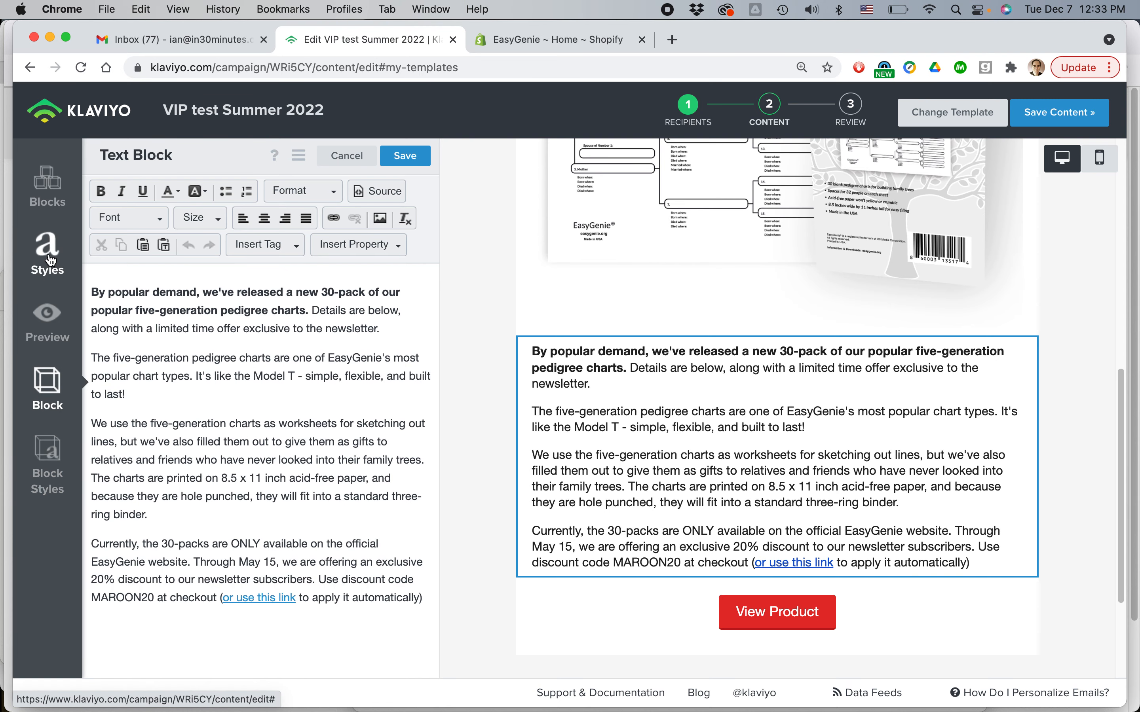
Step: Save the View Product button block and the campaign content, and check the email in the campaign content preview
{"action": "left_click", "coordinate": [746, 621]}
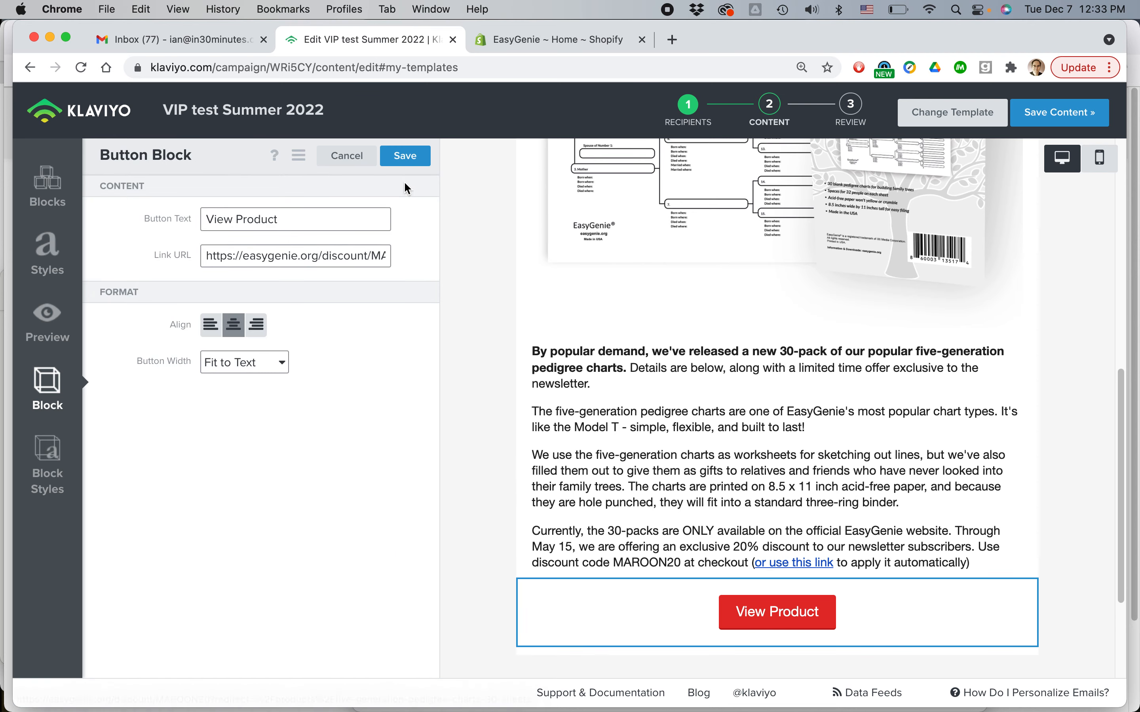
{"action": "left_click", "coordinate": [405, 155]}
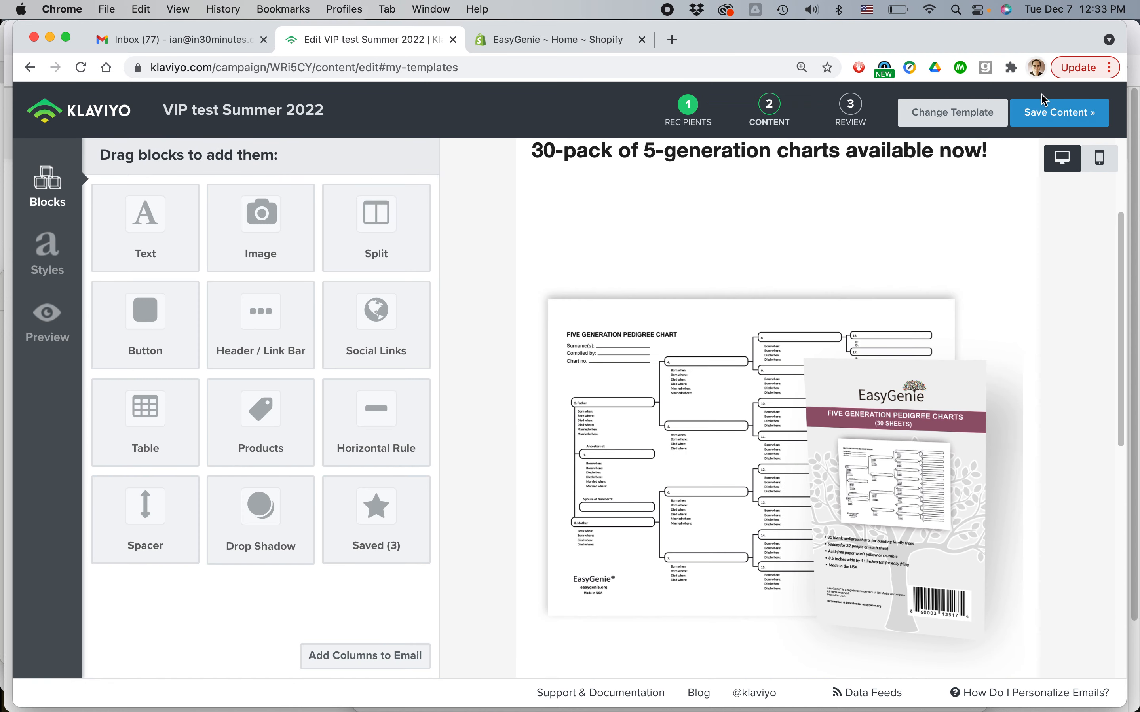
{"action": "left_click", "coordinate": [1055, 114]}
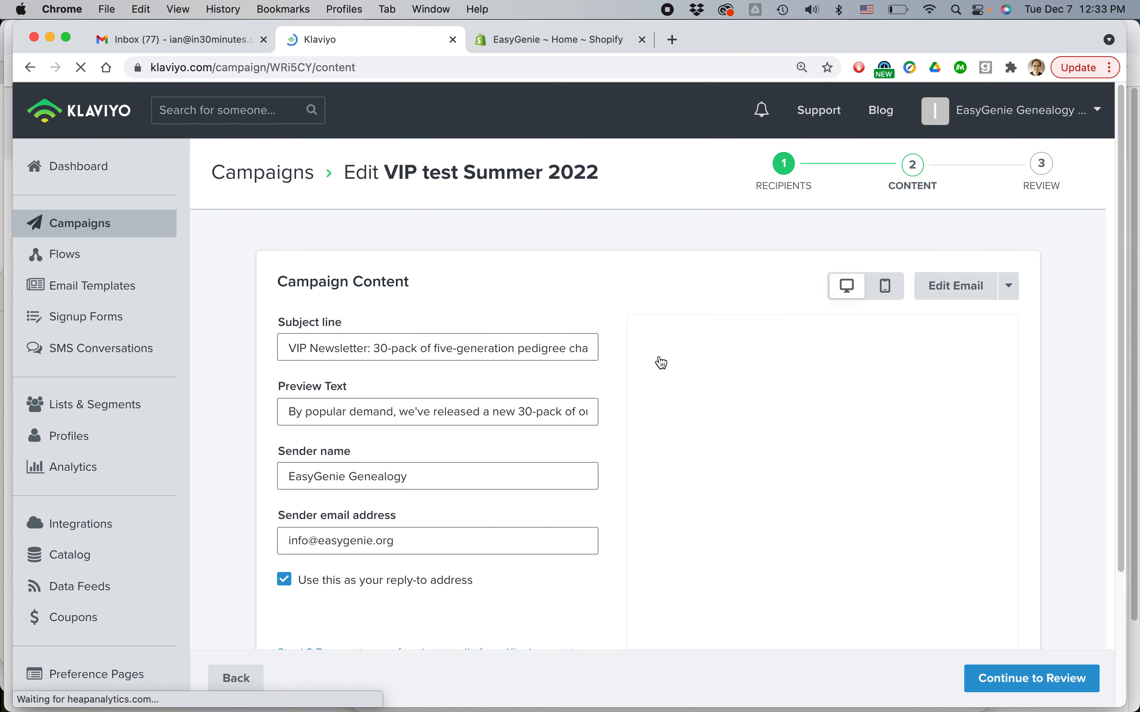
{"action": "scroll", "coordinate": [661, 362], "scroll_direction": "down", "scroll_amount": 3}
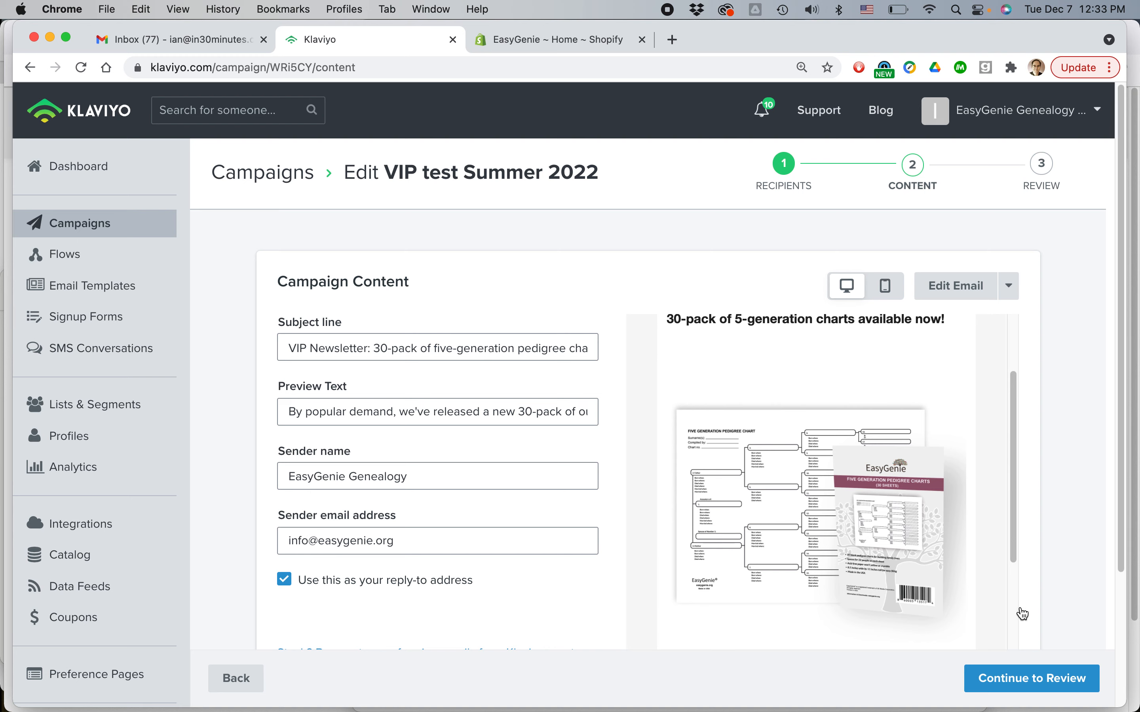
Step: Continue to the campaign review and read through its checklist from recipients and Smart Sending to the unsubscribe link and tracking
{"action": "left_click", "coordinate": [1020, 685]}
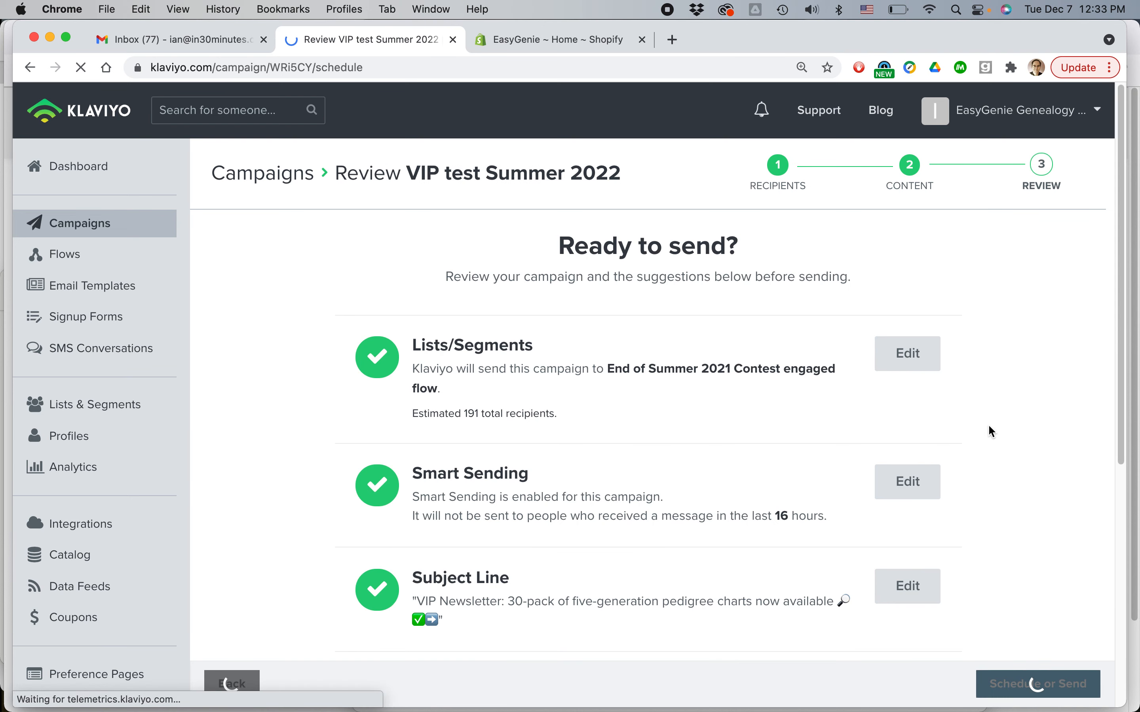
{"action": "scroll", "coordinate": [989, 425], "scroll_direction": "down", "scroll_amount": 5}
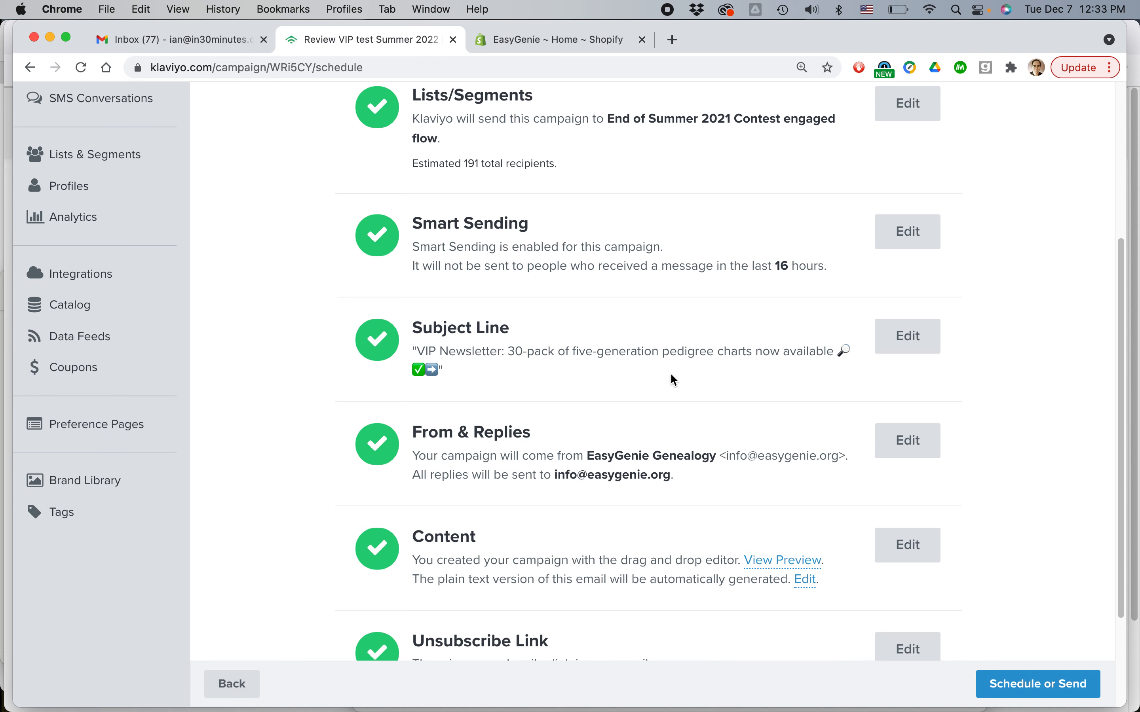
{"action": "scroll", "coordinate": [670, 375], "scroll_direction": "down", "scroll_amount": 3}
{"action": "scroll", "coordinate": [674, 379], "scroll_direction": "down", "scroll_amount": 1}
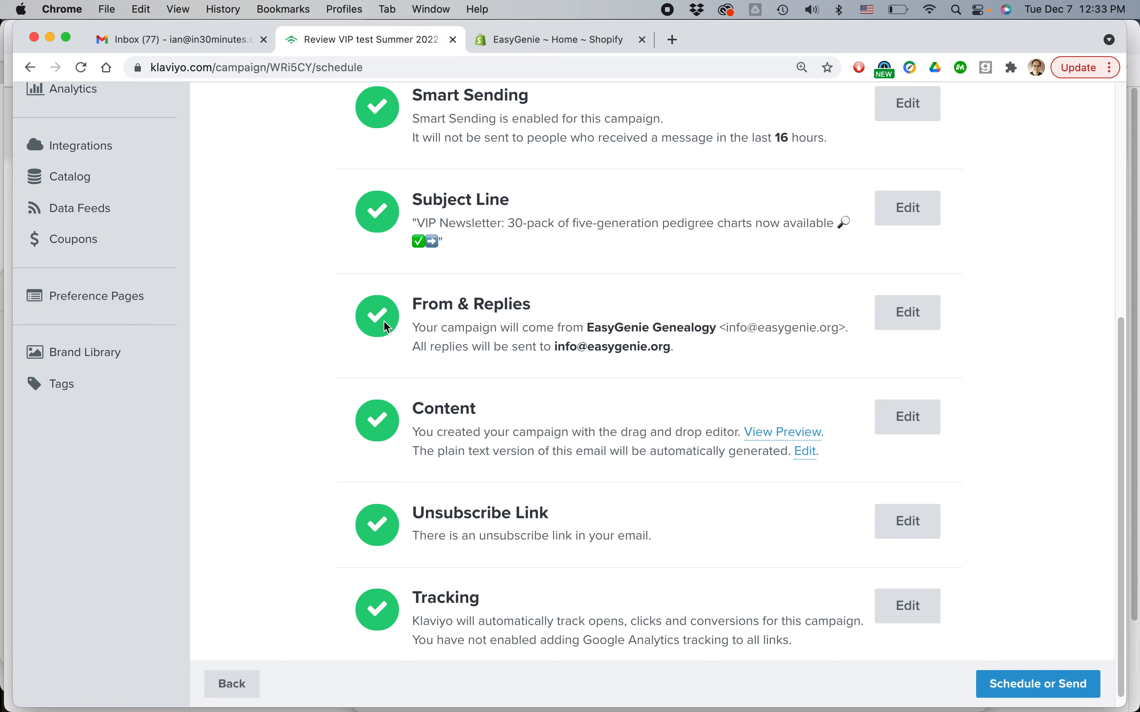
Step: Recheck the review checklist, preview the campaign's content as a web page from heading to footer, and close the preview
{"action": "scroll", "coordinate": [383, 319], "scroll_direction": "up", "scroll_amount": 3}
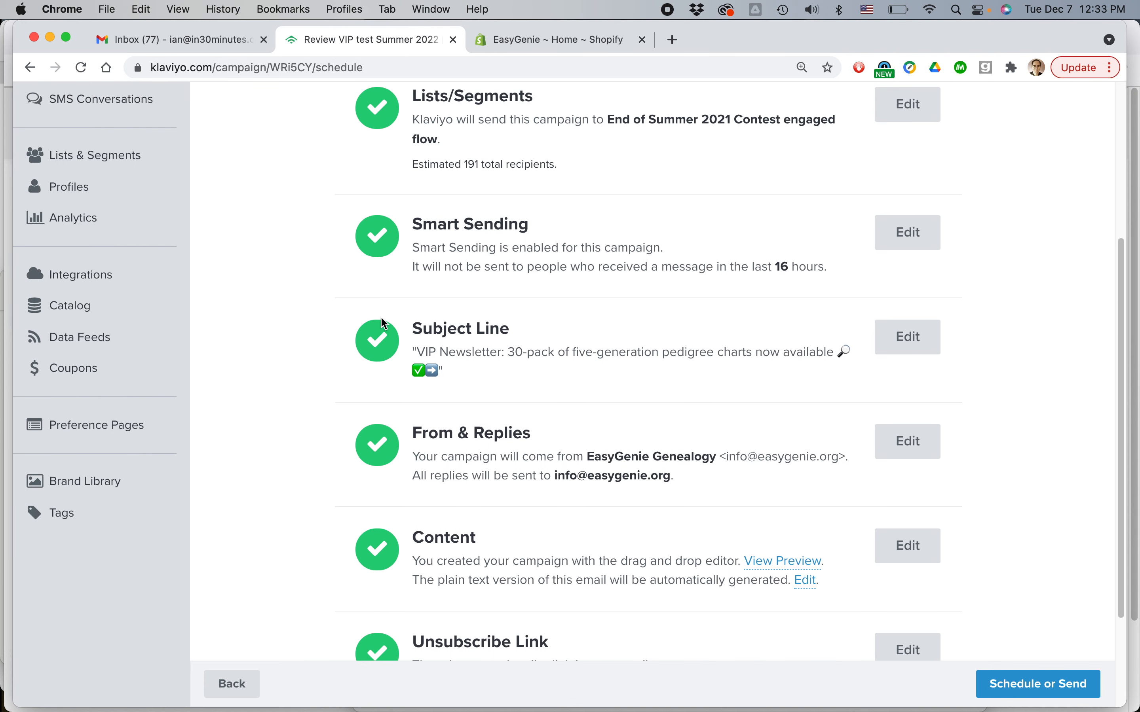
{"action": "scroll", "coordinate": [382, 319], "scroll_direction": "down", "scroll_amount": 3}
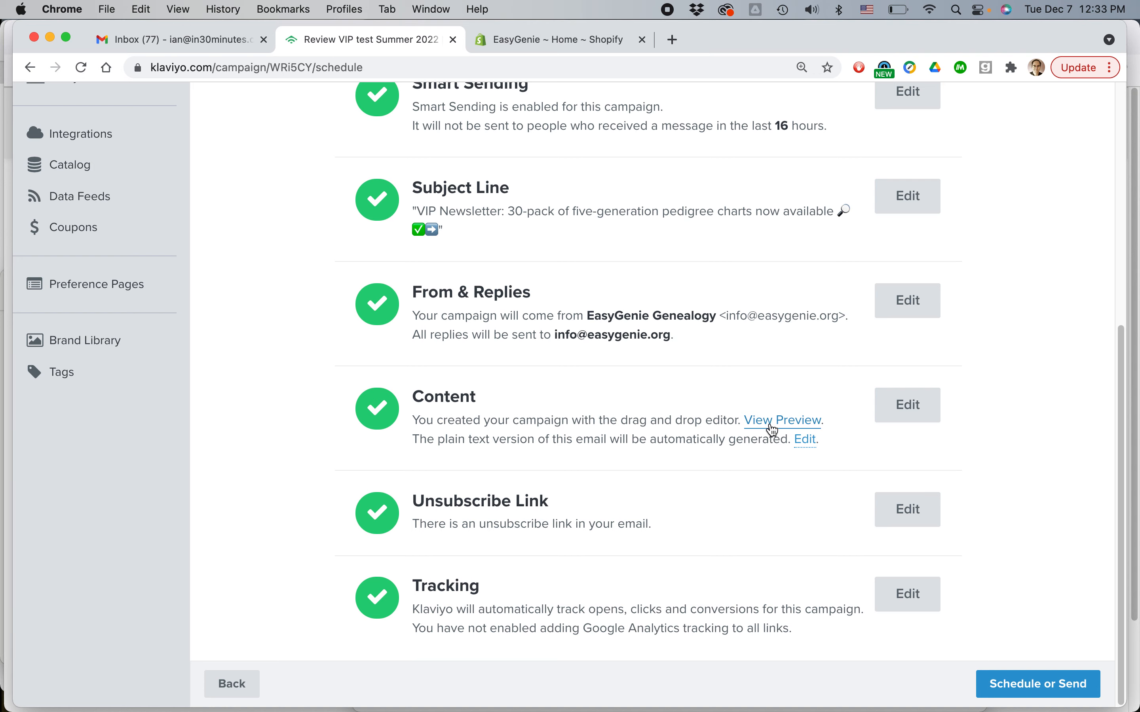
{"action": "left_click", "coordinate": [773, 429]}
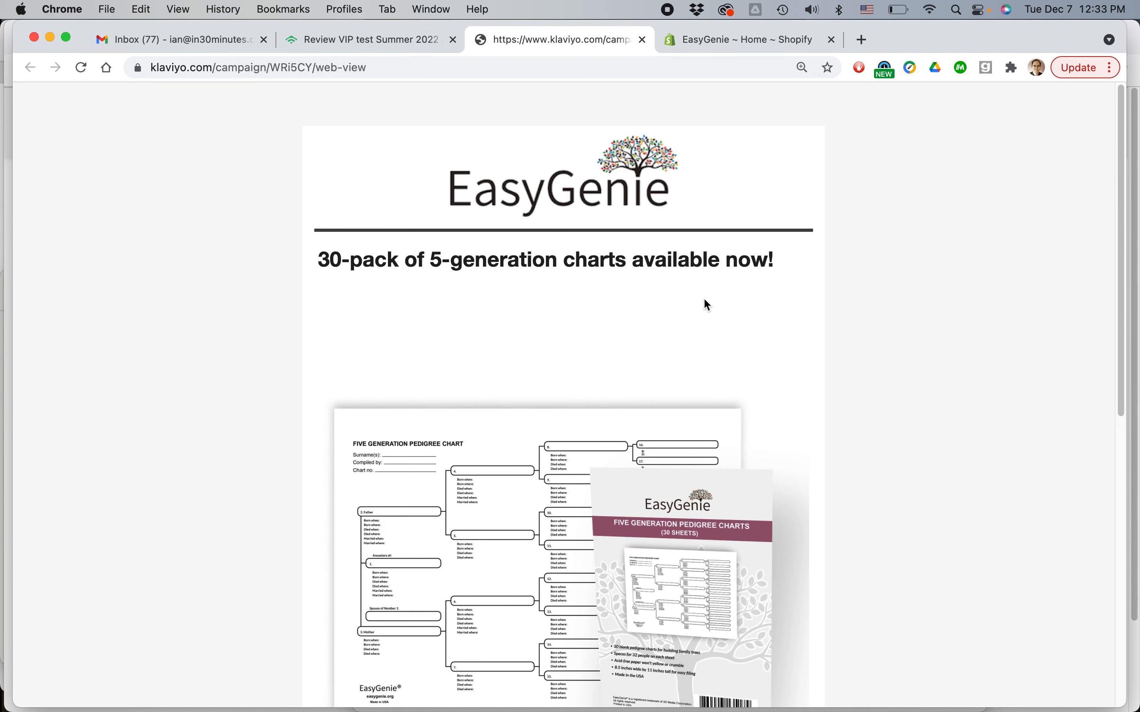
{"action": "scroll", "coordinate": [704, 297], "scroll_direction": "down", "scroll_amount": 4}
{"action": "scroll", "coordinate": [704, 297], "scroll_direction": "up", "scroll_amount": 2}
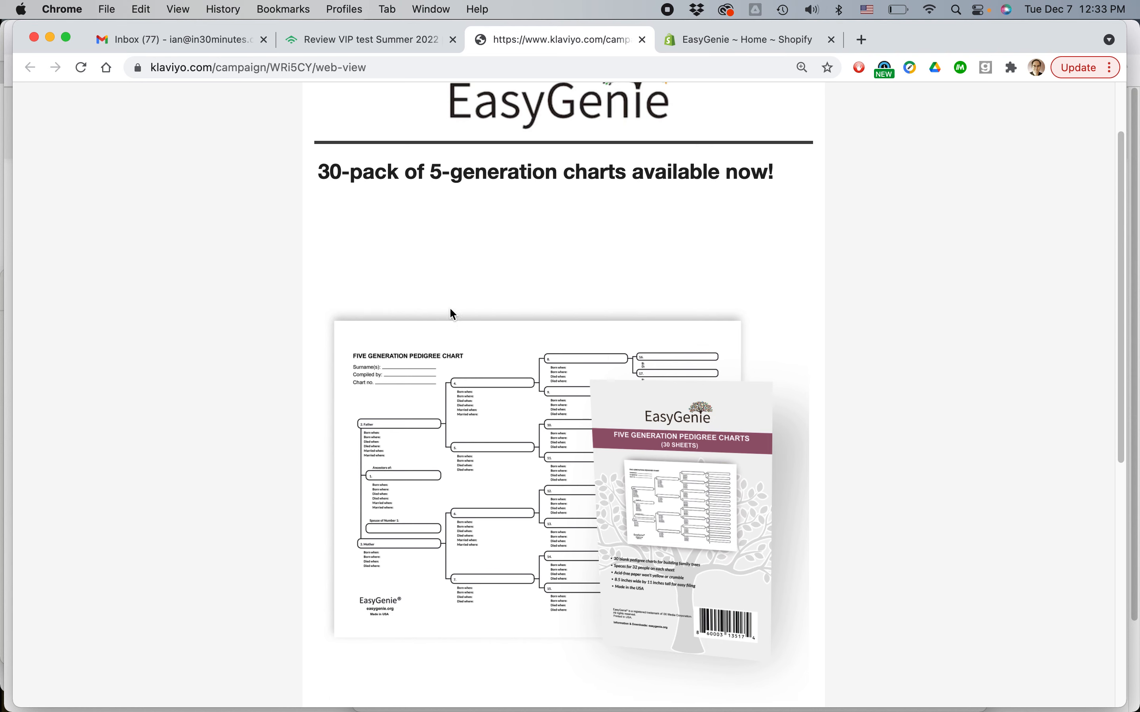
{"action": "scroll", "coordinate": [584, 263], "scroll_direction": "down", "scroll_amount": 10}
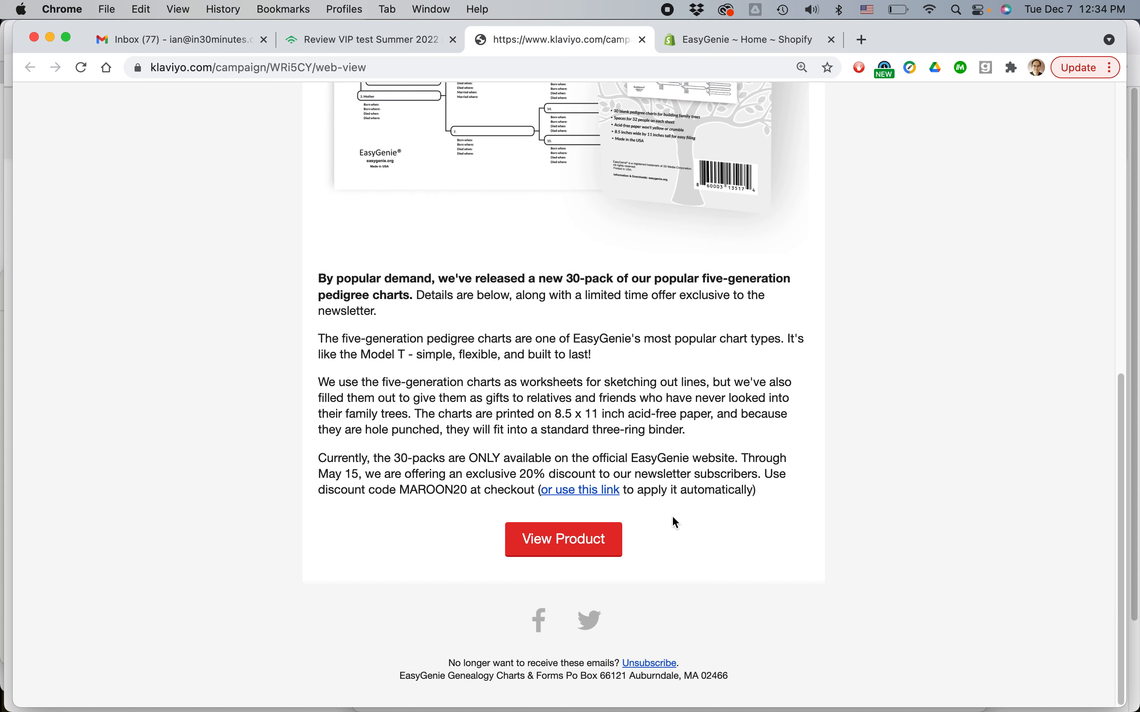
{"action": "scroll", "coordinate": [672, 514], "scroll_direction": "up", "scroll_amount": 10}
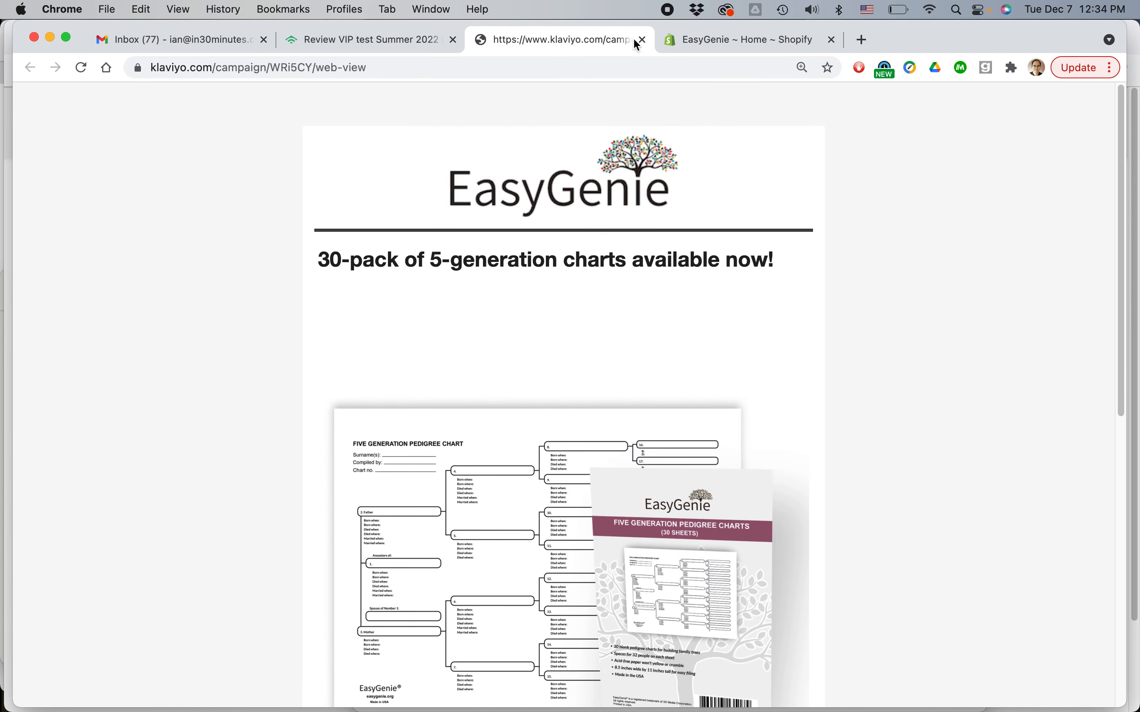
{"action": "left_click", "coordinate": [642, 39]}
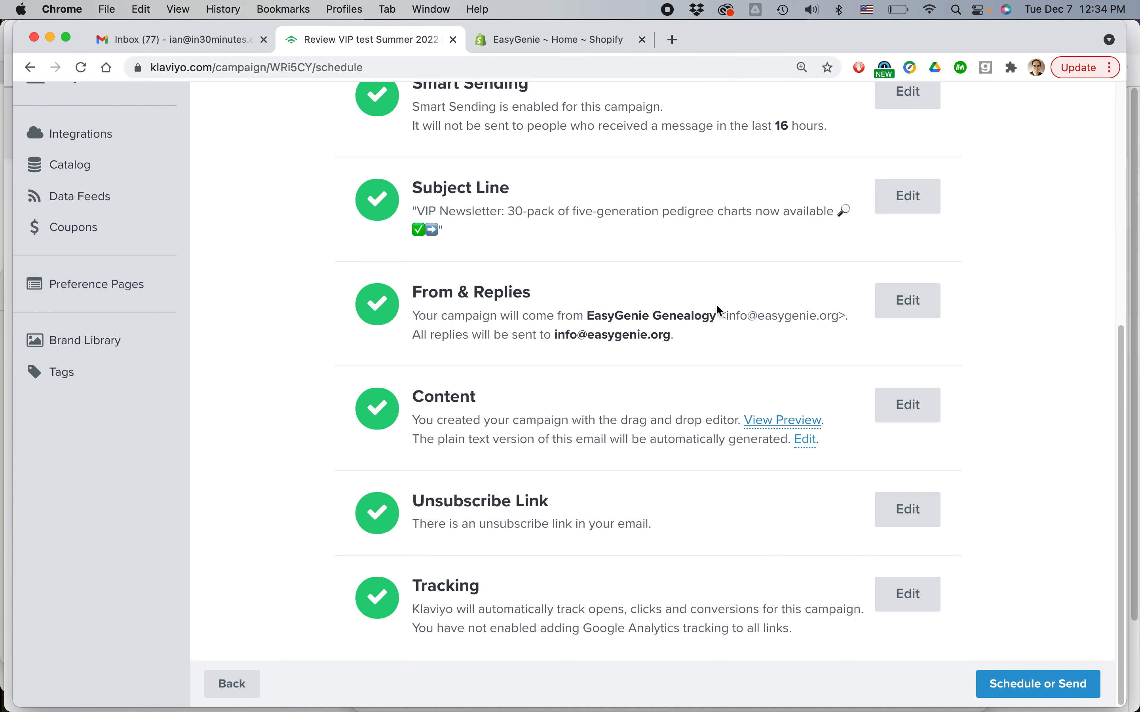
Step: Bring up the campaign's sending options and set the scheduled send time to Feb 17, 2022 at 6:00 am
{"action": "left_click", "coordinate": [1026, 690]}
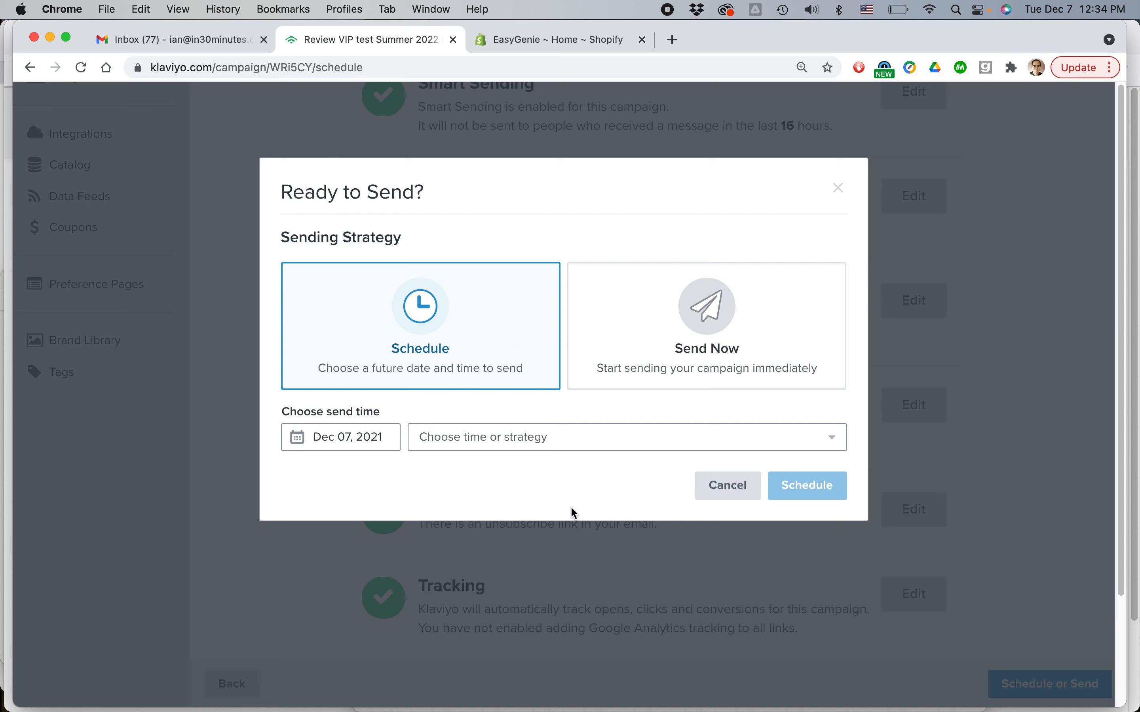
{"action": "left_click", "coordinate": [333, 437]}
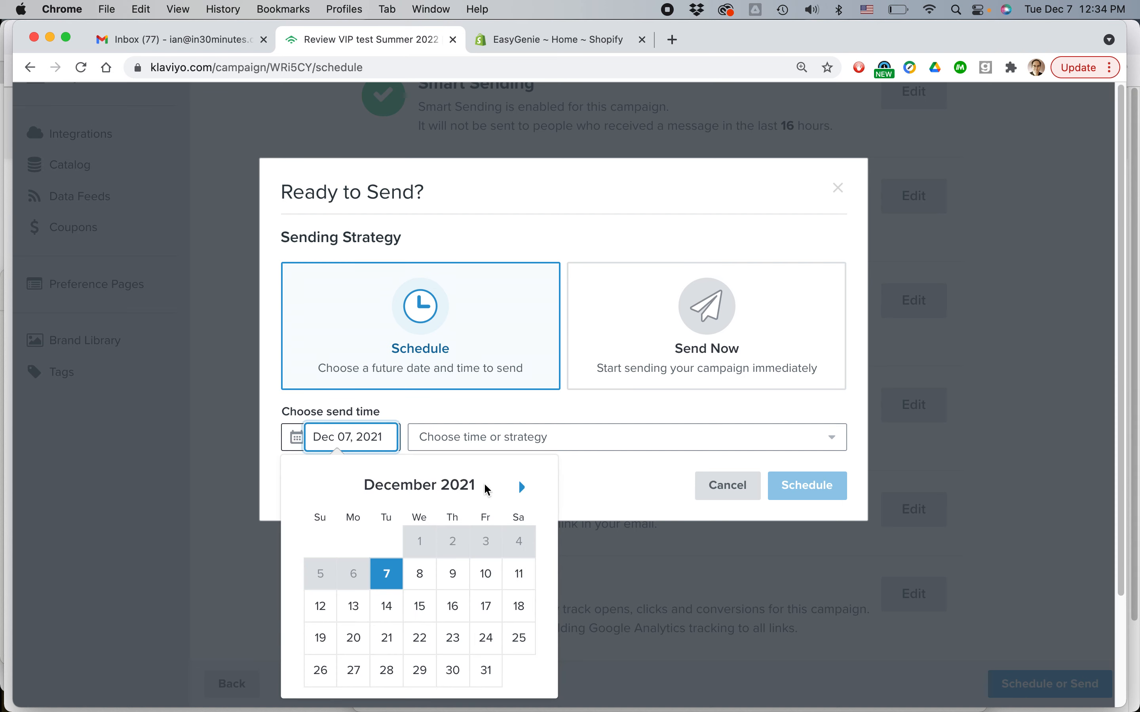
{"action": "left_click", "coordinate": [522, 486]}
{"action": "left_click", "coordinate": [522, 486]}
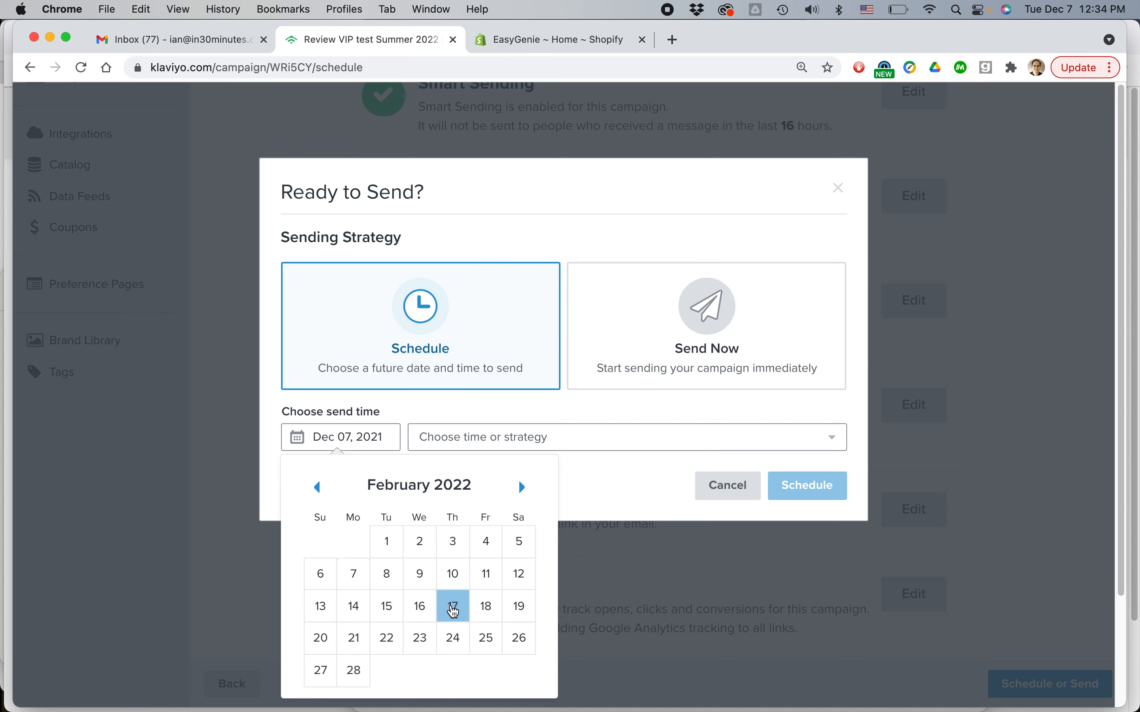
{"action": "left_click", "coordinate": [450, 606]}
{"action": "left_click", "coordinate": [516, 453]}
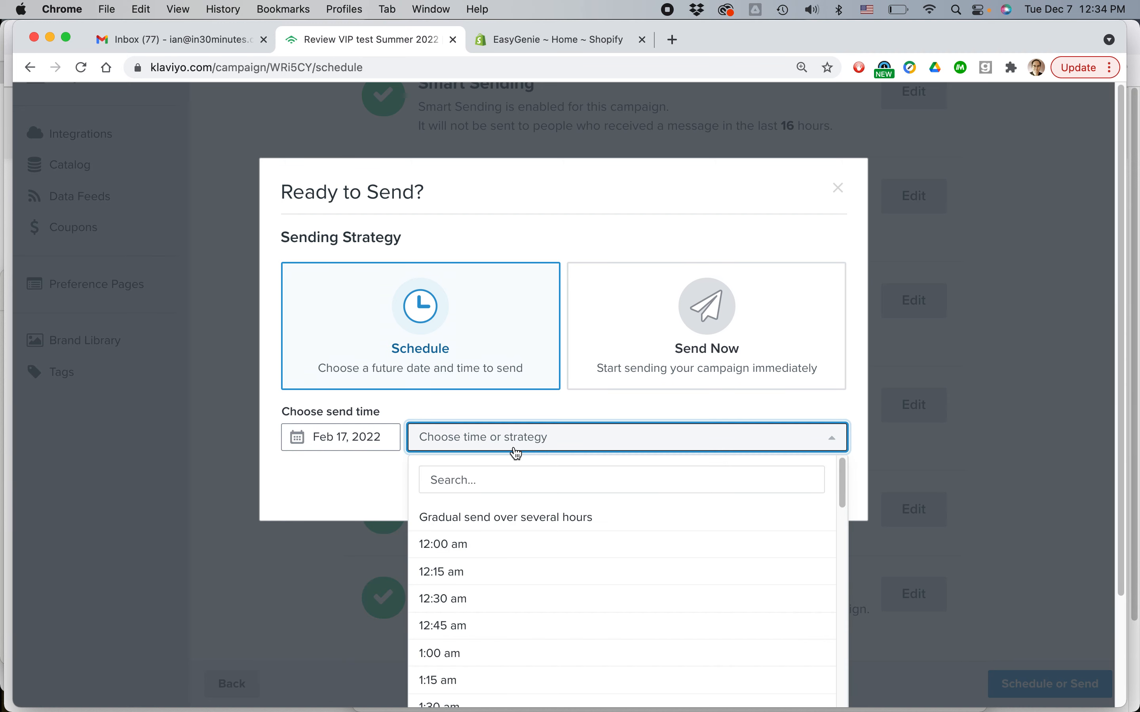
{"action": "scroll", "coordinate": [549, 586], "scroll_direction": "down", "scroll_amount": 10}
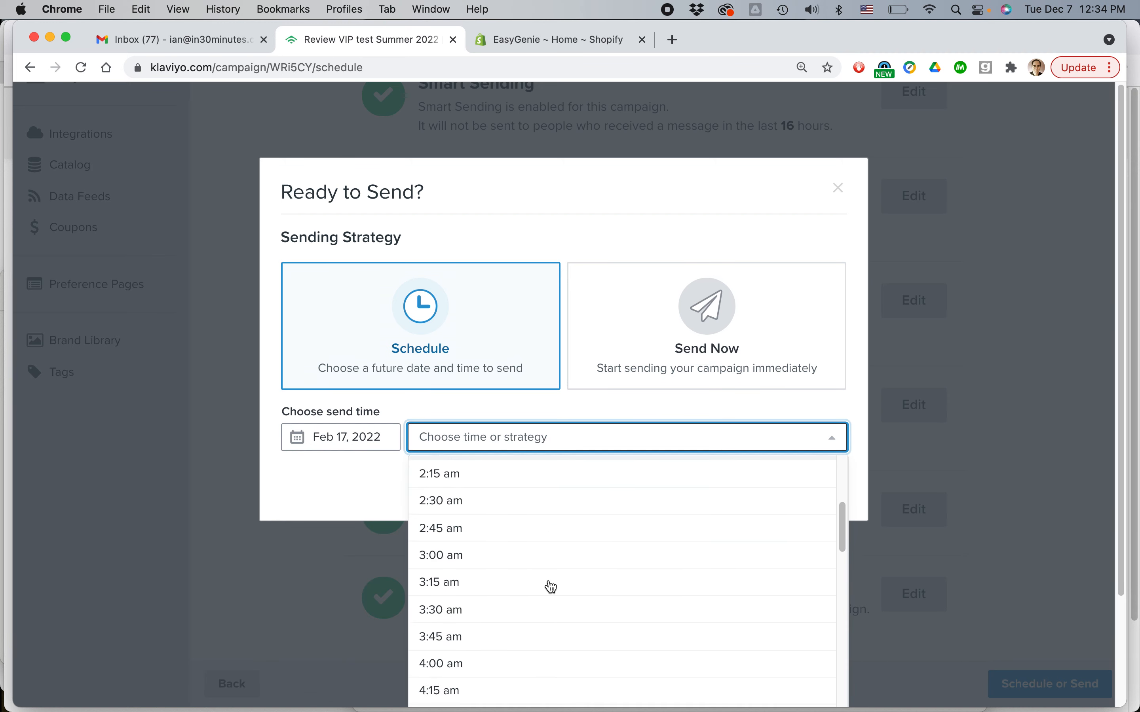
{"action": "left_click", "coordinate": [530, 644]}
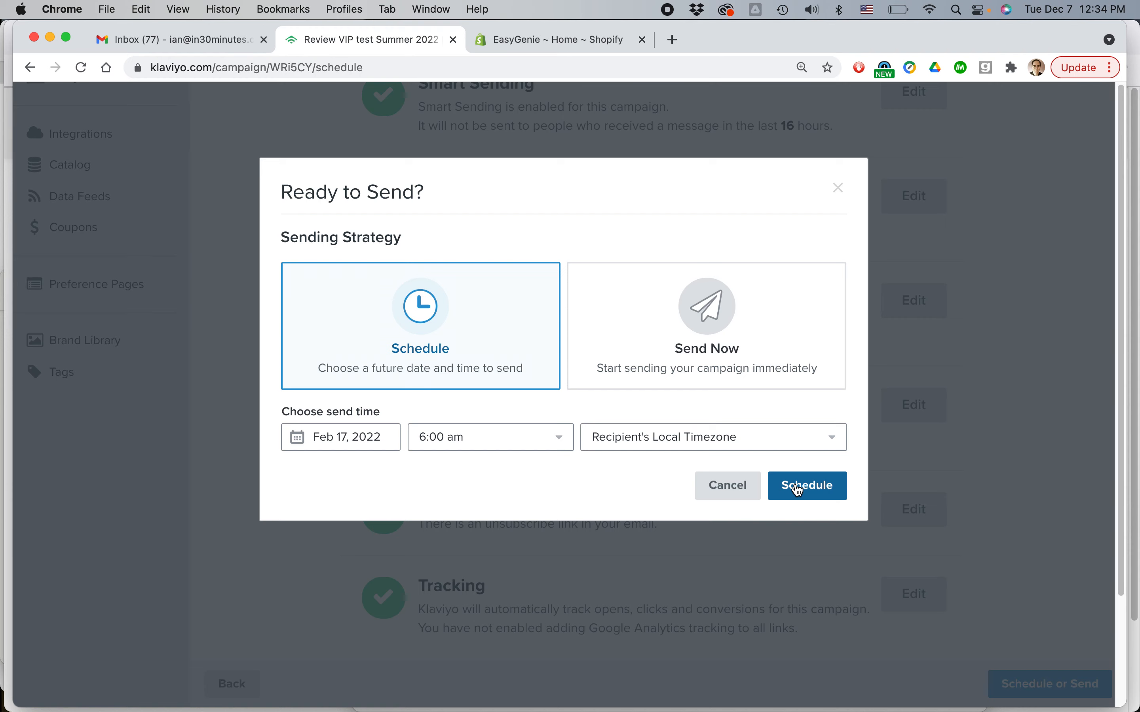
Step: Switch to Firefox to view the Lean Media video page
{"action": "key", "text": "super+Tab"}
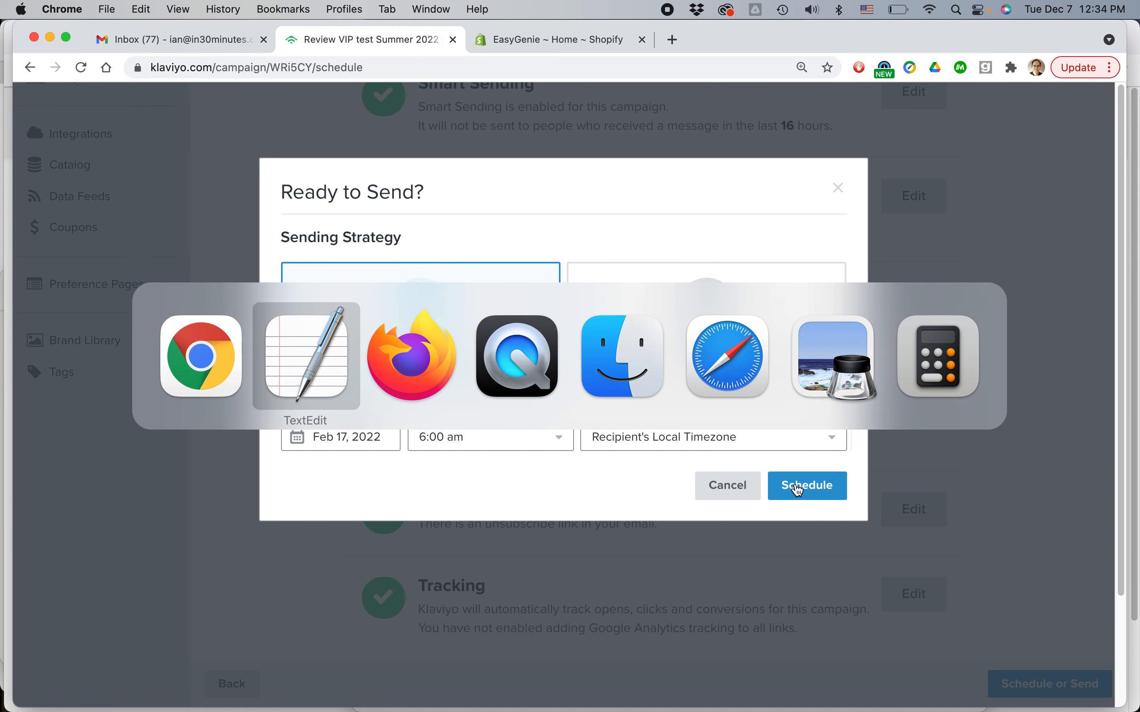
{"action": "key", "text": "super+Tab"}
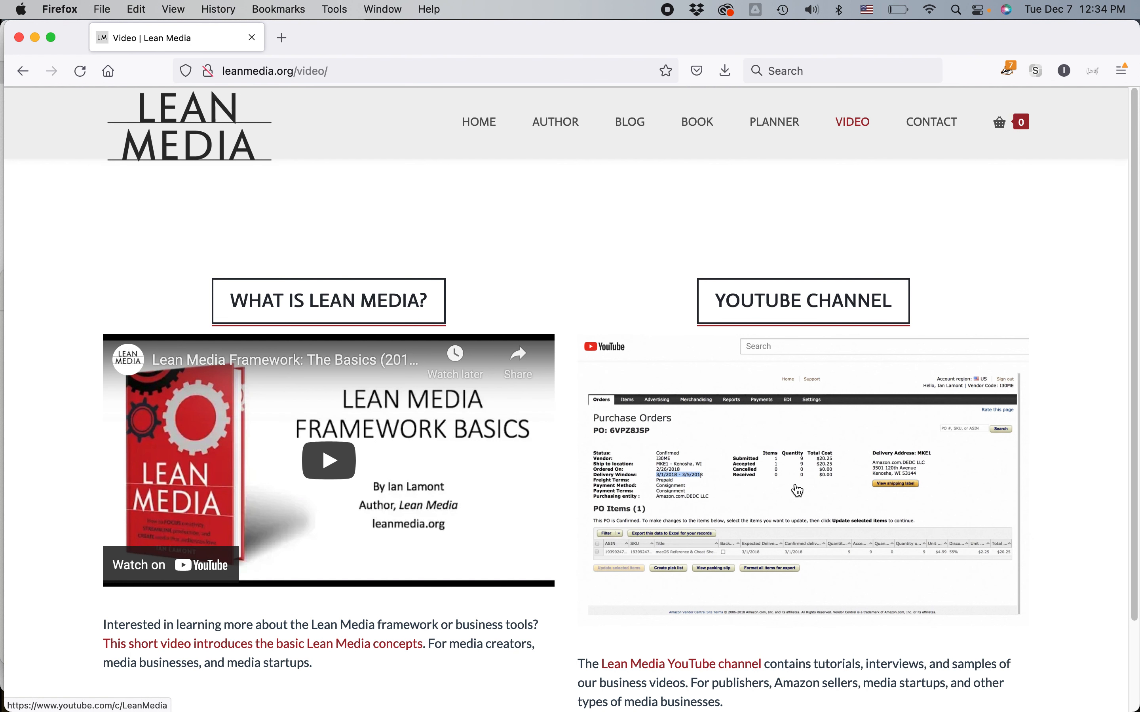